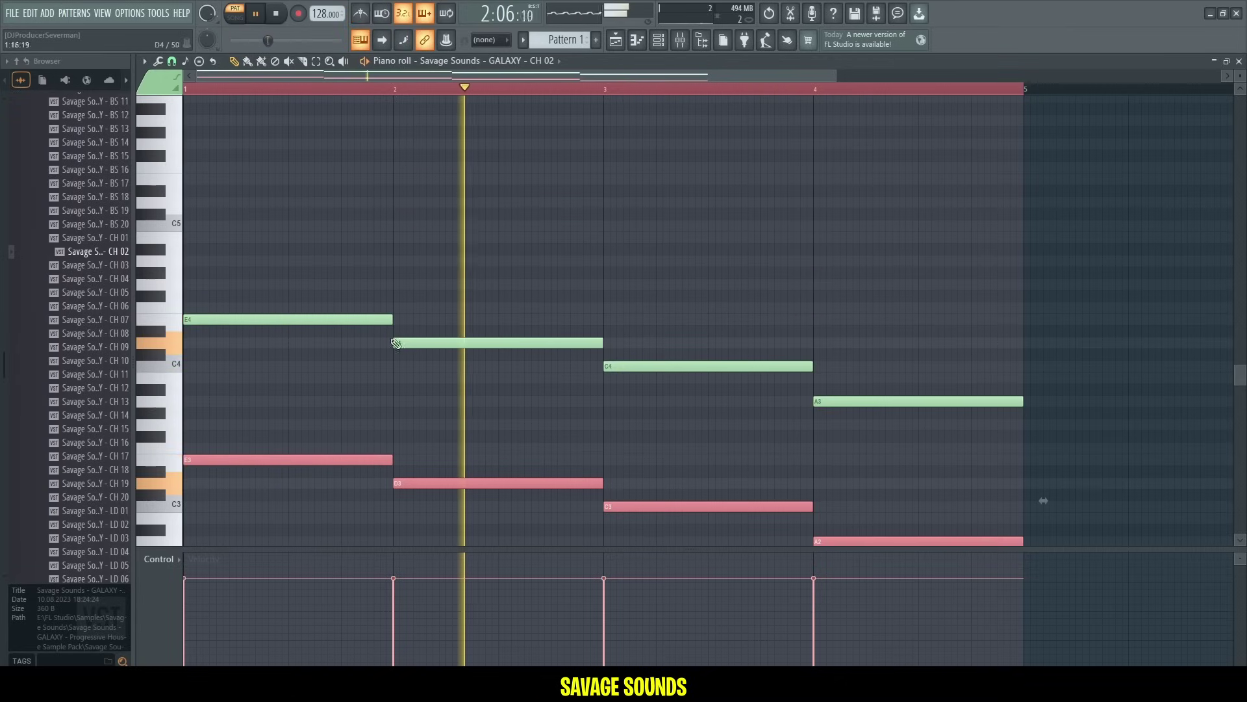
# - Build the four chords by copying the selected note line up to start on B4 and copying it again for the inner chord tones
pyautogui.press('space')
pyautogui.moveTo(227, 459); pyautogui.dragTo(104, 235)
pyautogui.press('space')
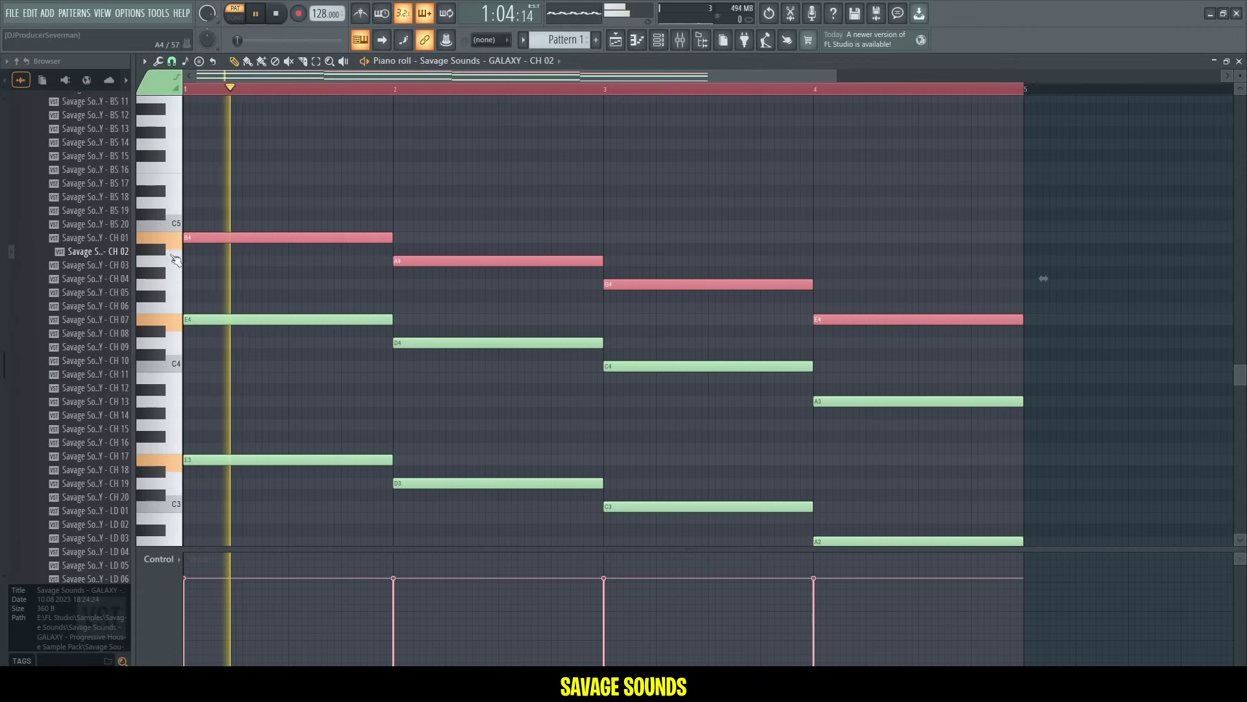
pyautogui.click(659, 41)
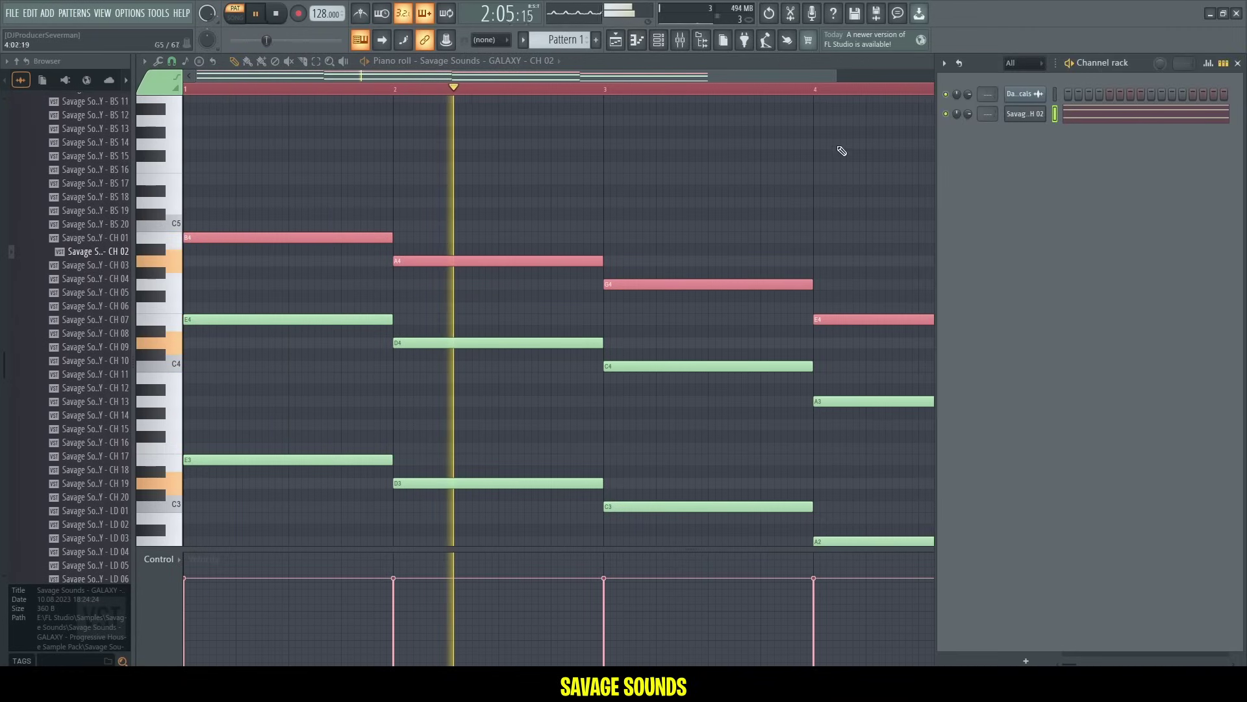
pyautogui.click(439, 74)
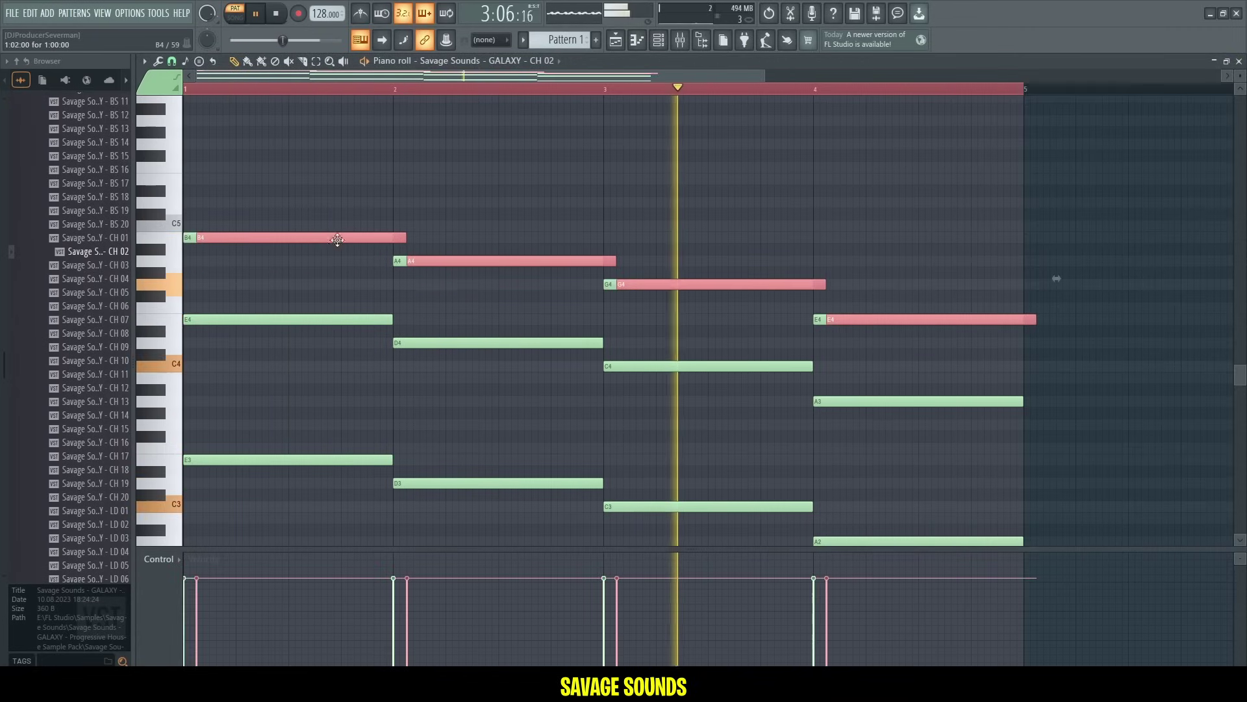
pyautogui.press('space')
pyautogui.moveTo(314, 239); pyautogui.dragTo(273, 212)
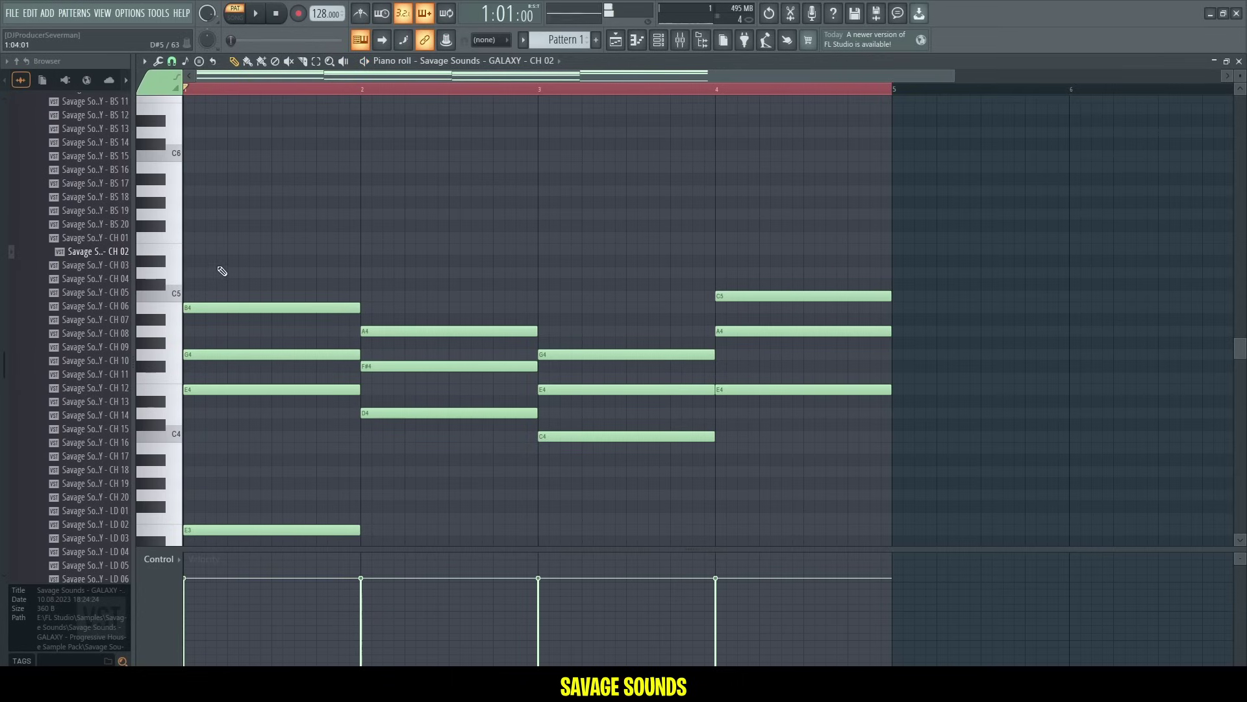
# - Add a one-bar D5 note on top of the first chord, trying E5 along the way and auditioning the result
pyautogui.click(208, 272)
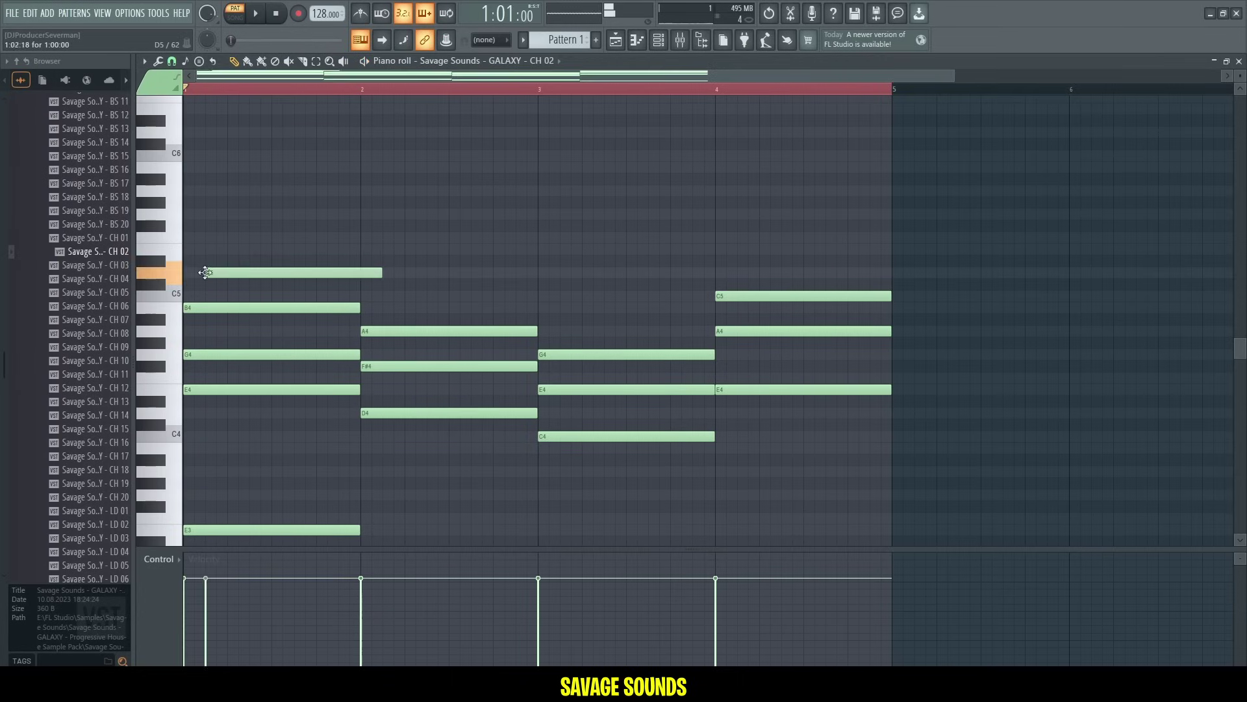
pyautogui.moveTo(162, 262); pyautogui.dragTo(162, 250)
pyautogui.press('space')
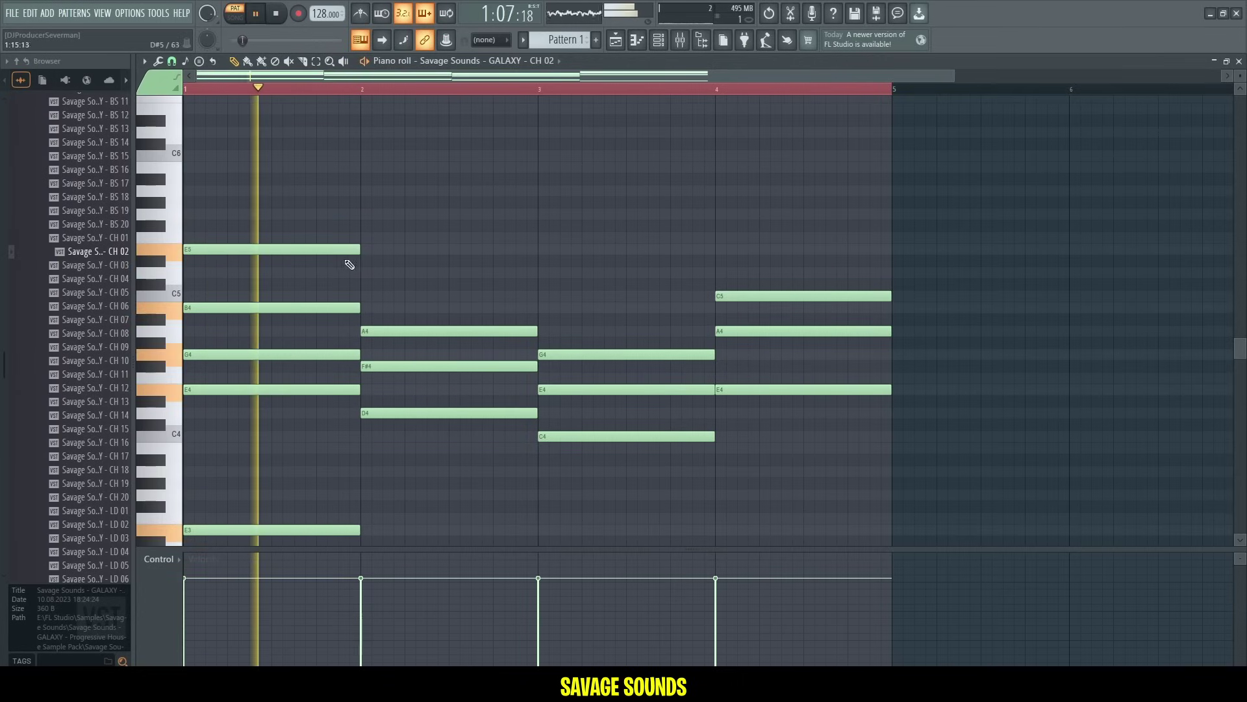
pyautogui.press('space')
pyautogui.moveTo(248, 250); pyautogui.dragTo(247, 274)
pyautogui.press('space')
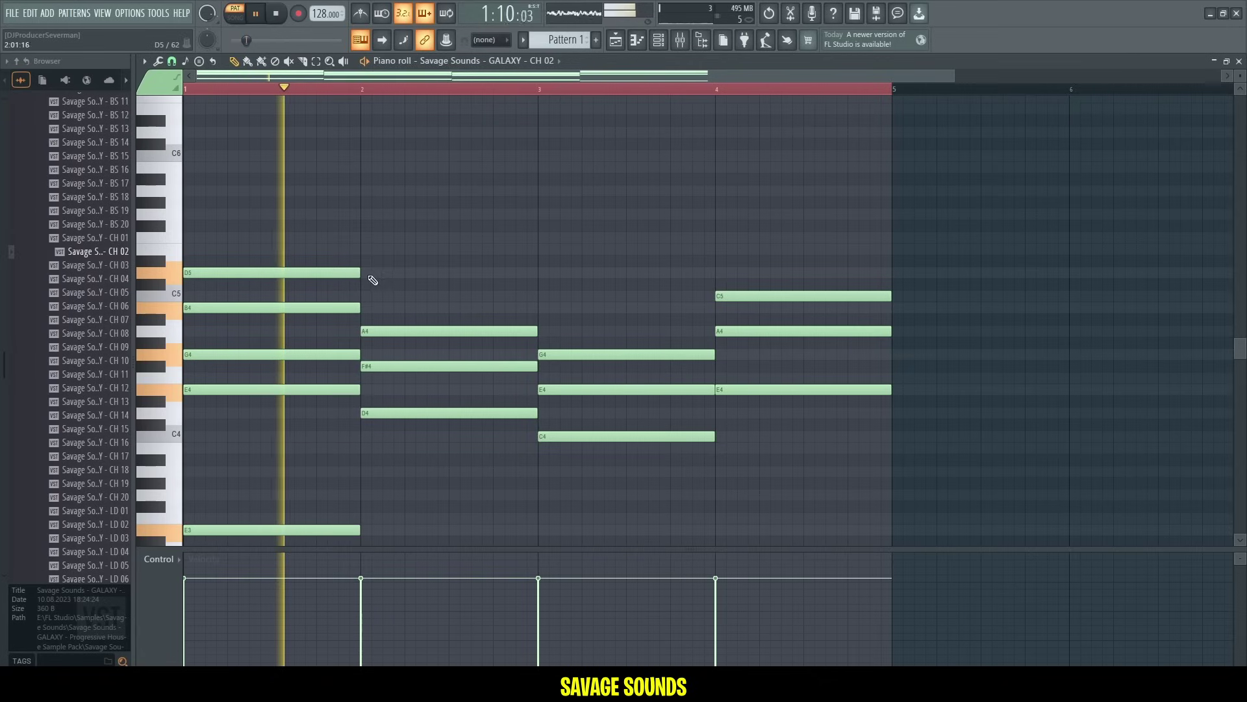
# - Extend the second chord with a D5 note and the third and fourth chords with E5 notes
pyautogui.click(372, 275)
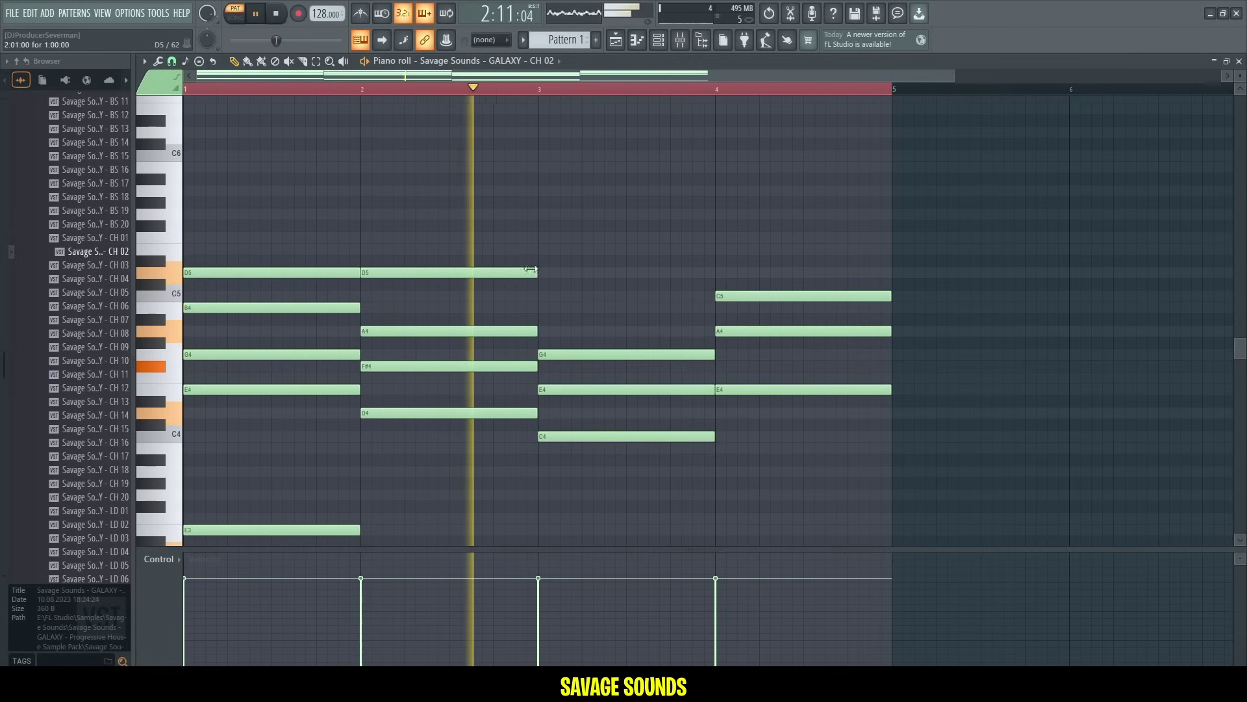
pyautogui.press('space')
pyautogui.click(548, 249)
pyautogui.press('space')
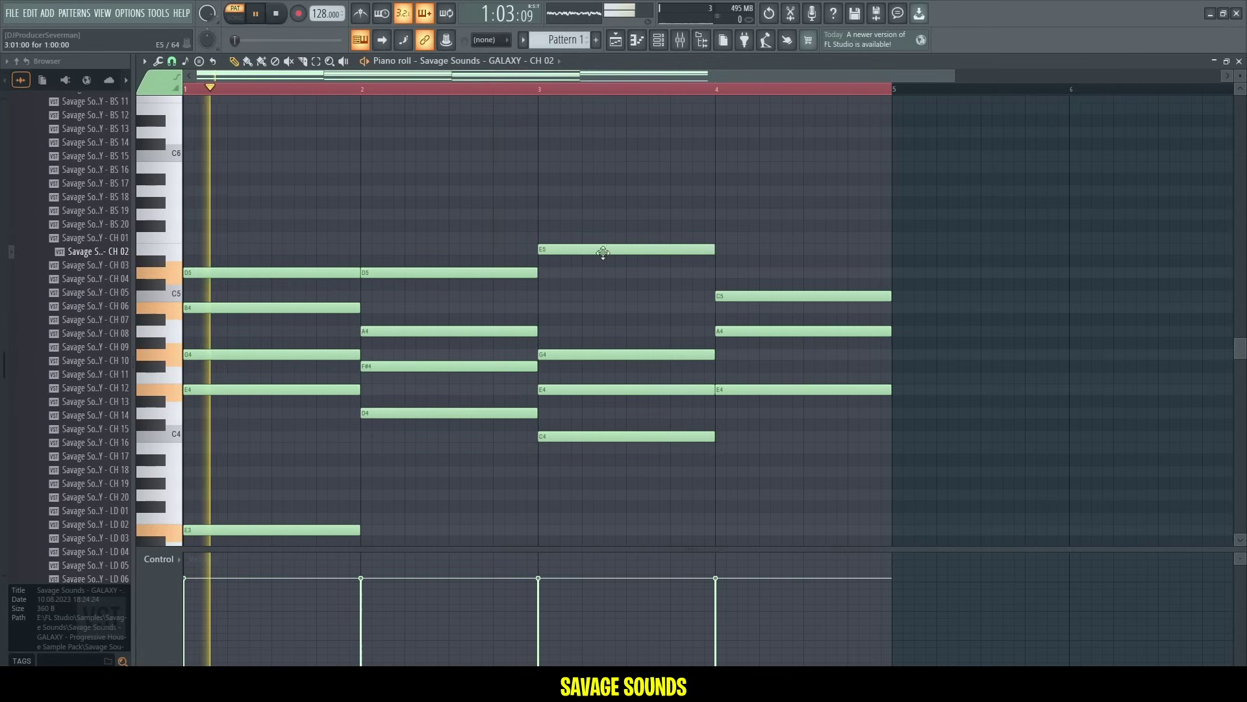
pyautogui.click(754, 251)
pyautogui.moveTo(769, 251); pyautogui.dragTo(747, 251)
pyautogui.scroll(-3, 668, 314)
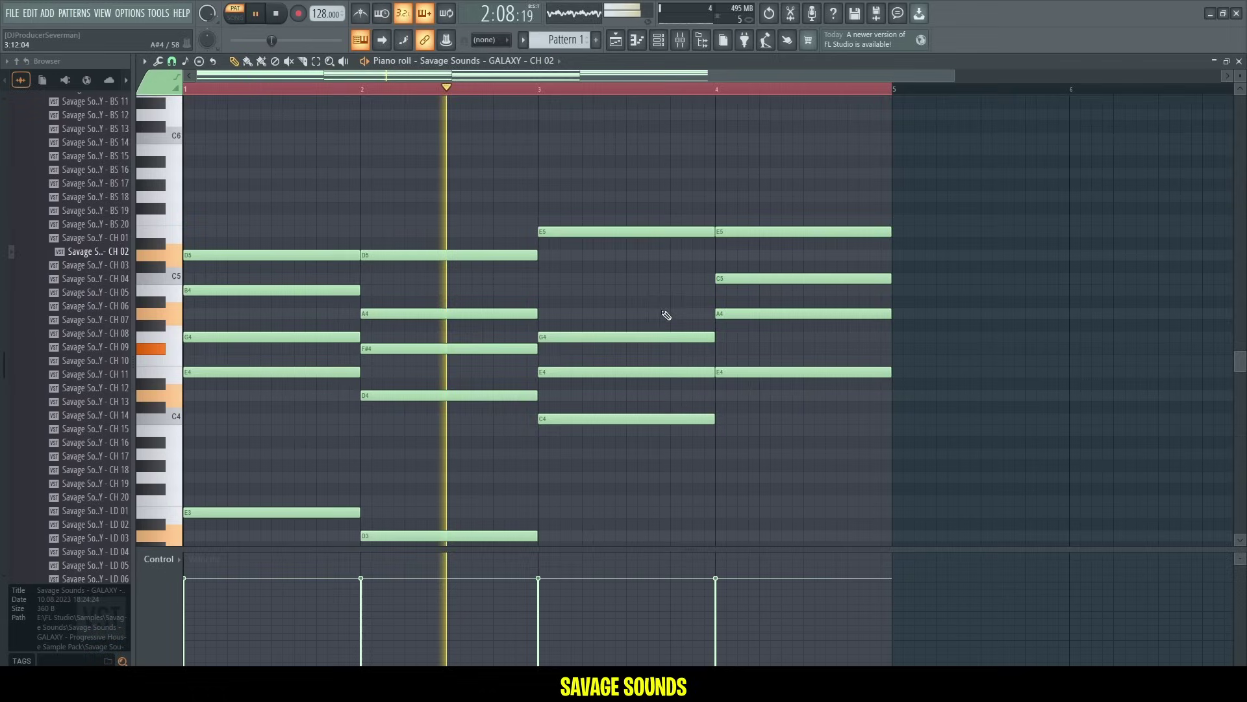
# - Continue the G5 top note across the second, third and fourth chords, aligned to the bar starts
pyautogui.press('space')
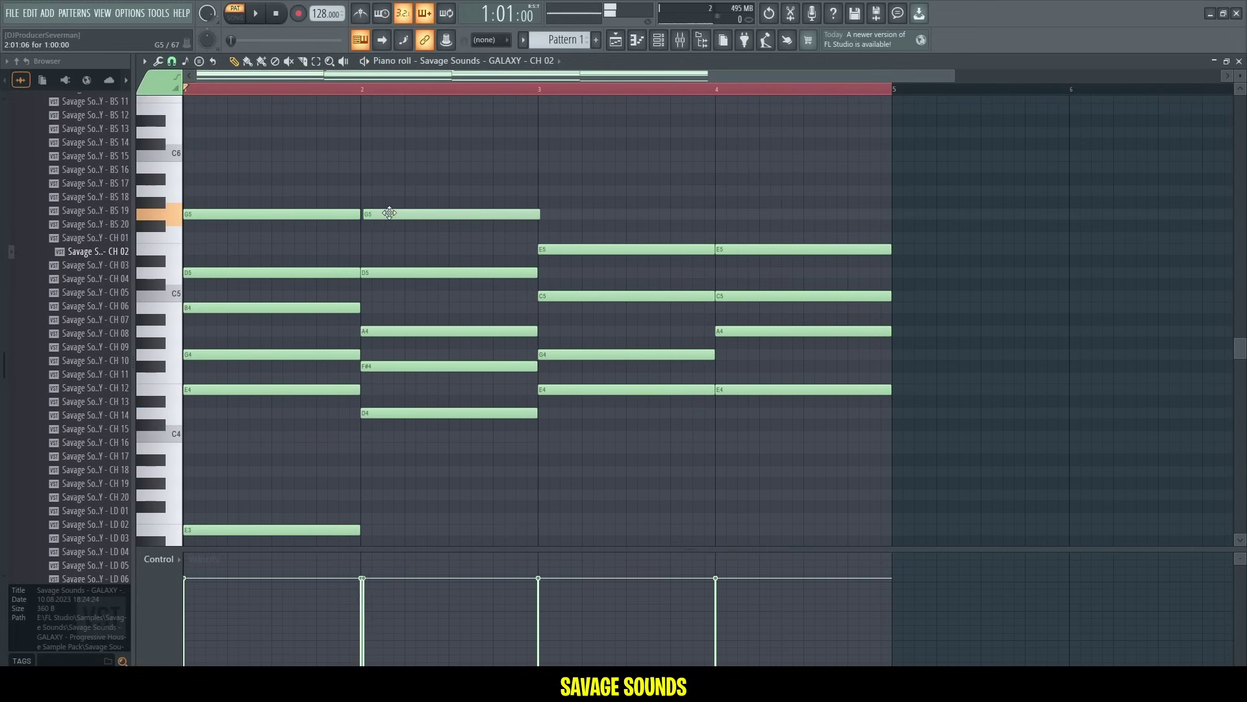
pyautogui.moveTo(389, 213); pyautogui.dragTo(387, 213)
pyautogui.press('space')
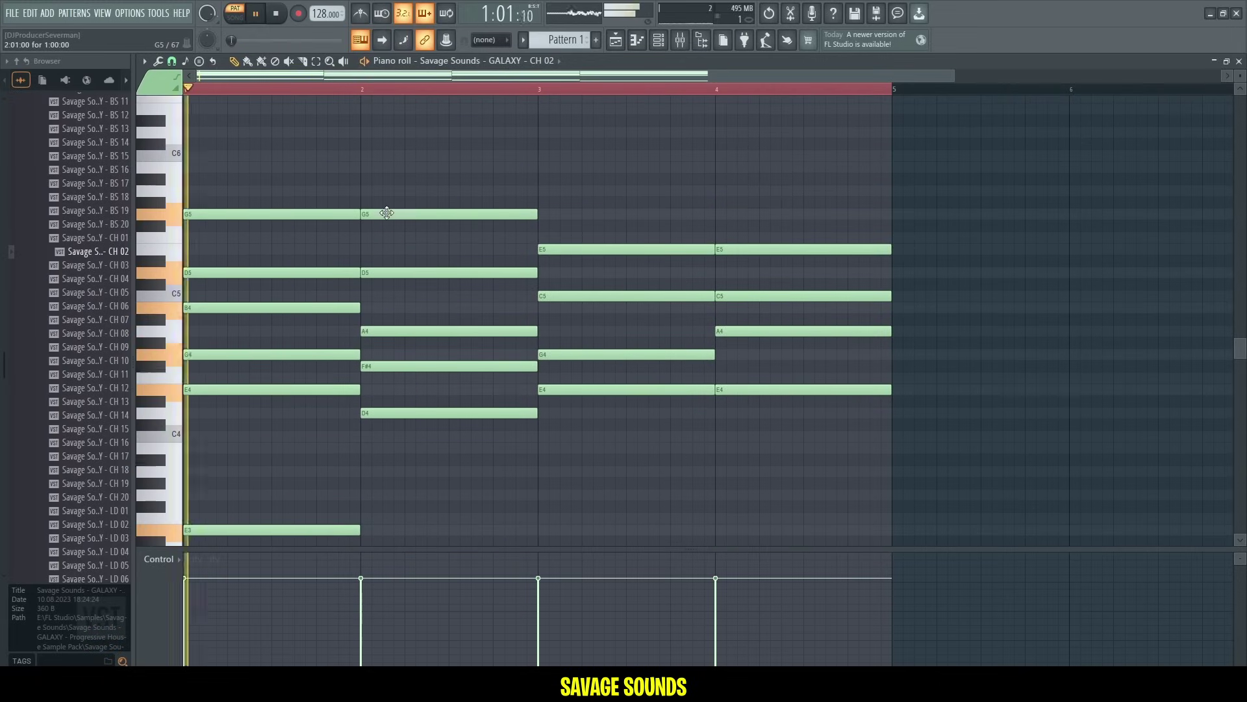
pyautogui.click(544, 214)
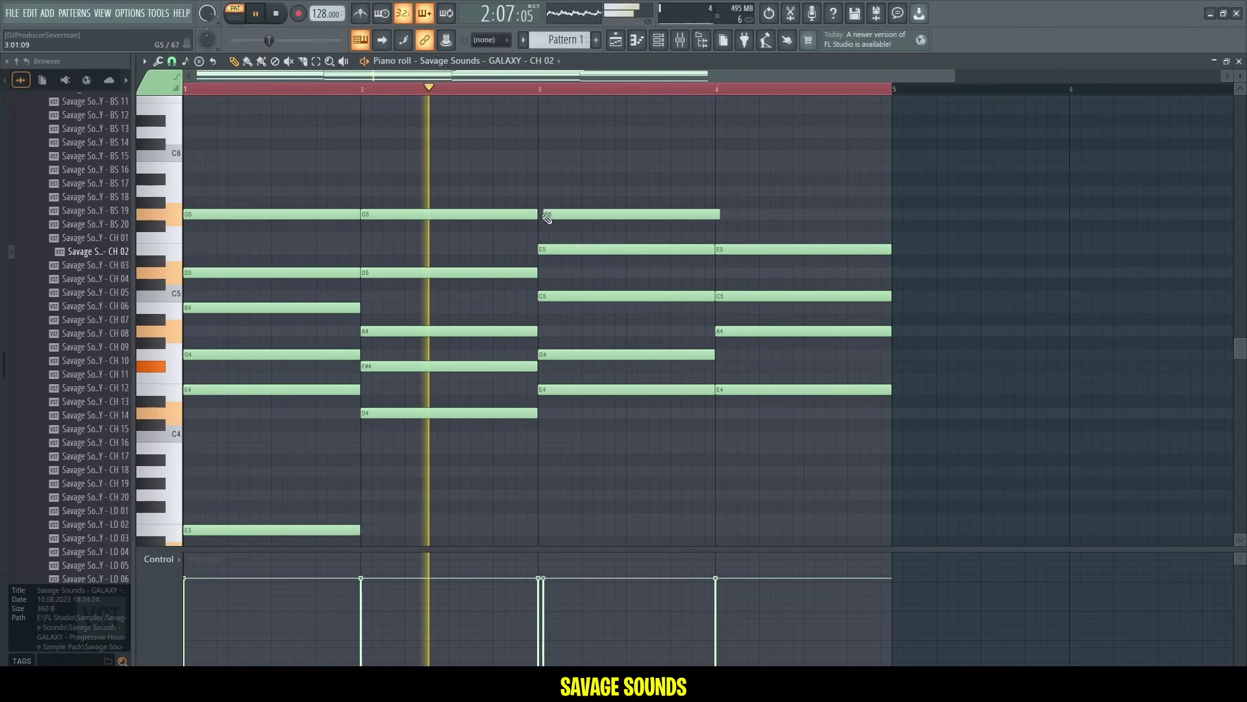
pyautogui.click(744, 215)
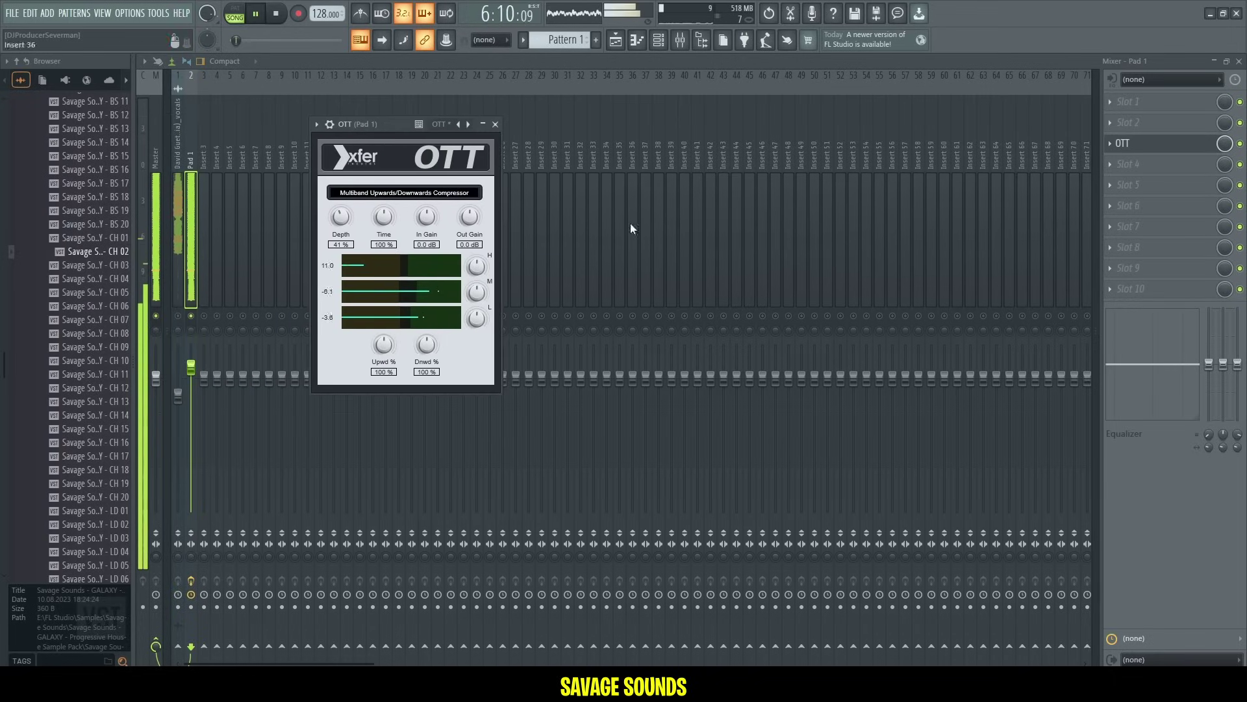
# - Close OTT, load Cymatics Origin in effect slot 4 of the Pad 1 mixer track and start playback
pyautogui.click(1169, 144)
pyautogui.press('space')
pyautogui.click(1137, 172)
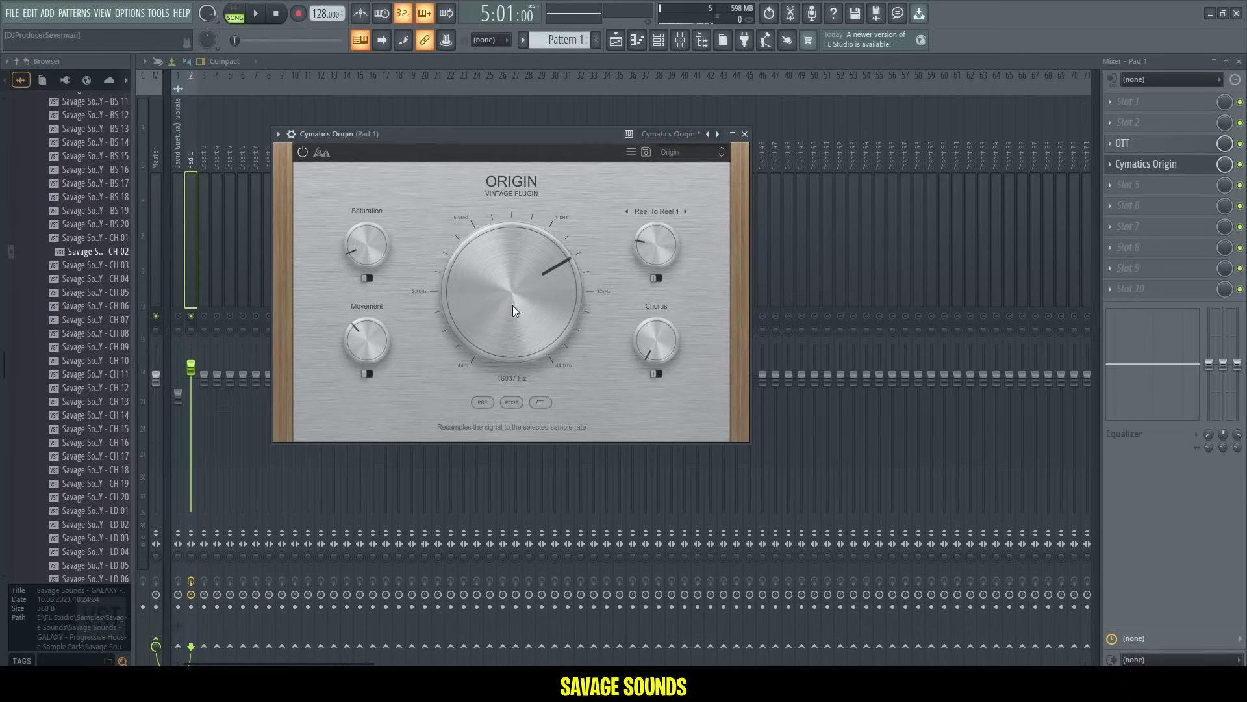
pyautogui.press('space')
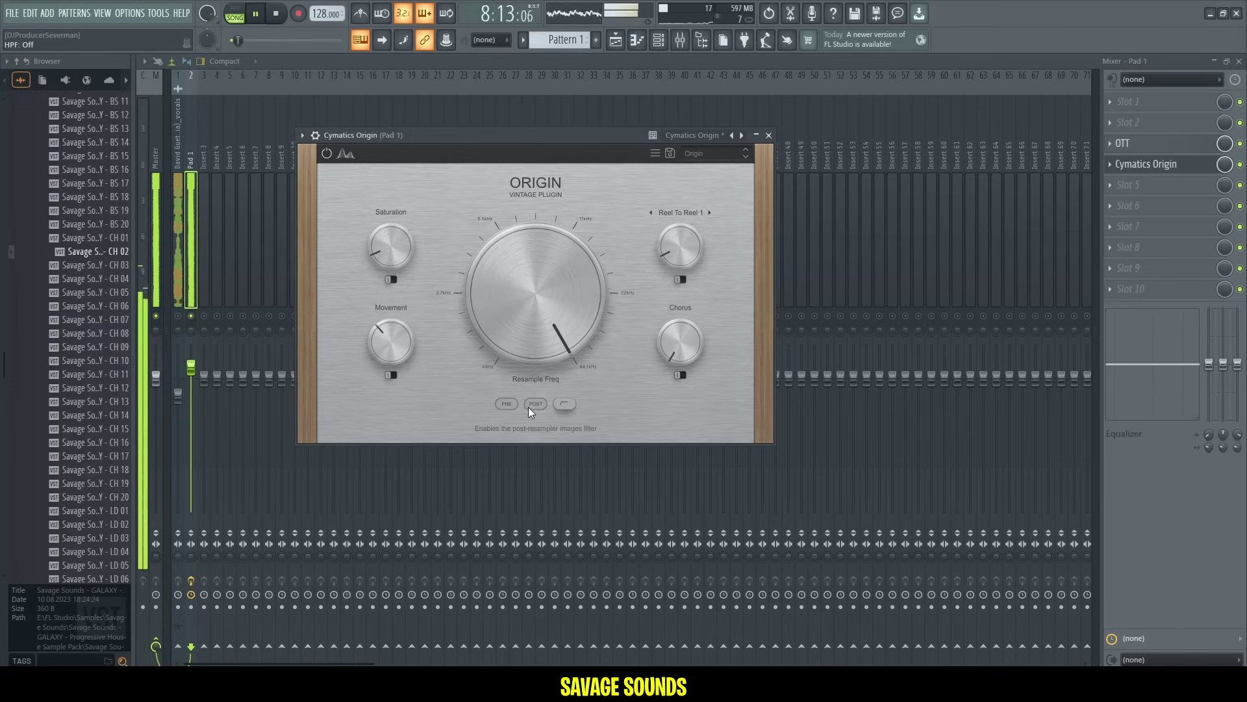
# - Set Origin's saturation to about 37% and its movement depth to 10% while listening to the pad
pyautogui.moveTo(391, 261); pyautogui.dragTo(394, 267)
pyautogui.scroll(-1, 392, 264)
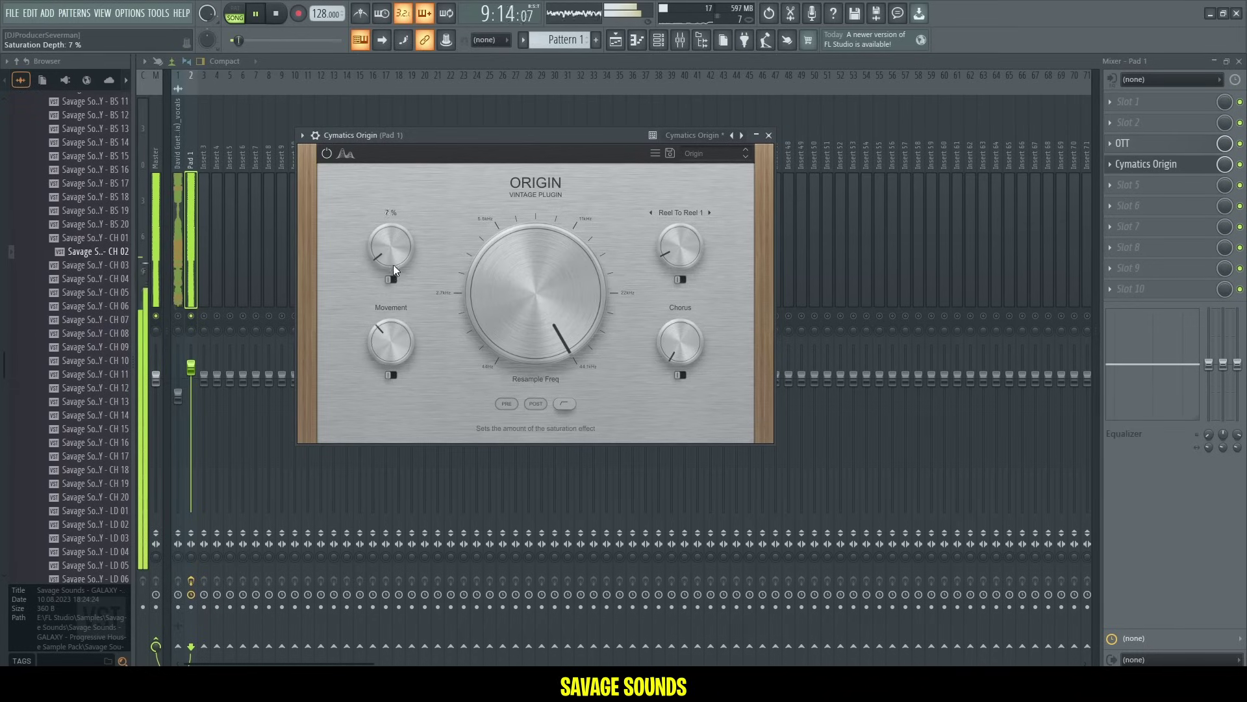
pyautogui.moveTo(402, 235); pyautogui.dragTo(389, 272)
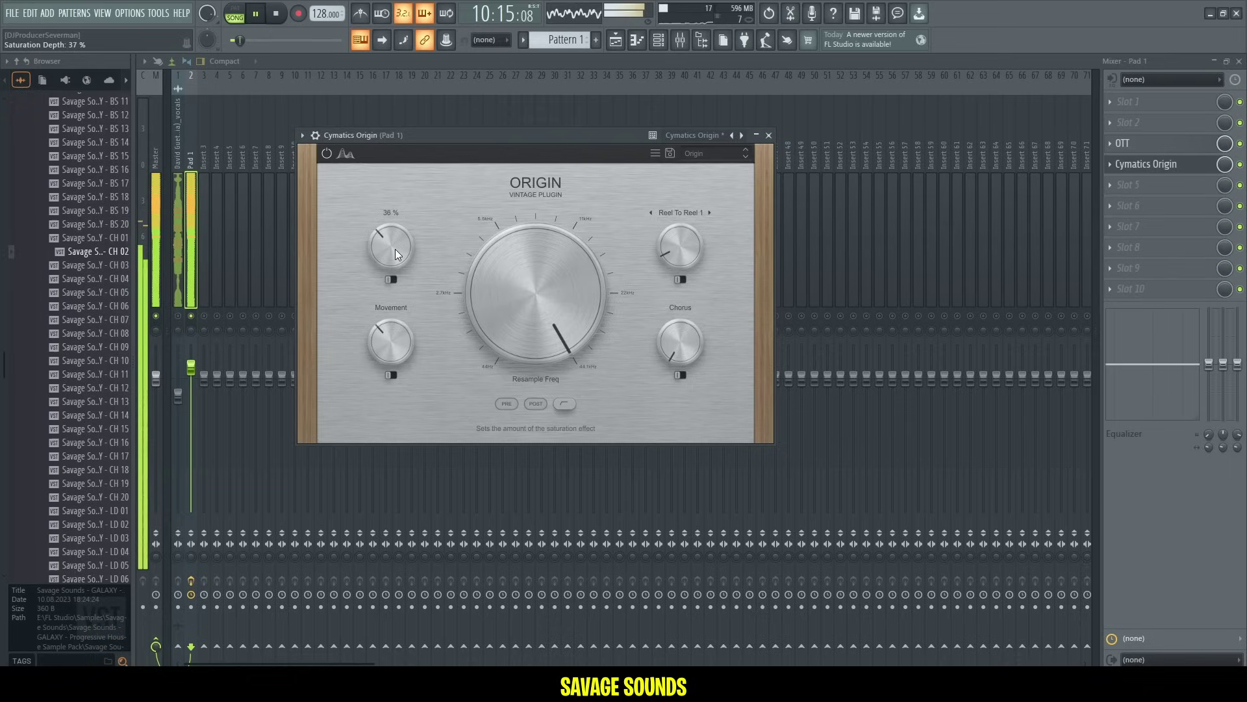
pyautogui.moveTo(386, 326); pyautogui.dragTo(380, 374)
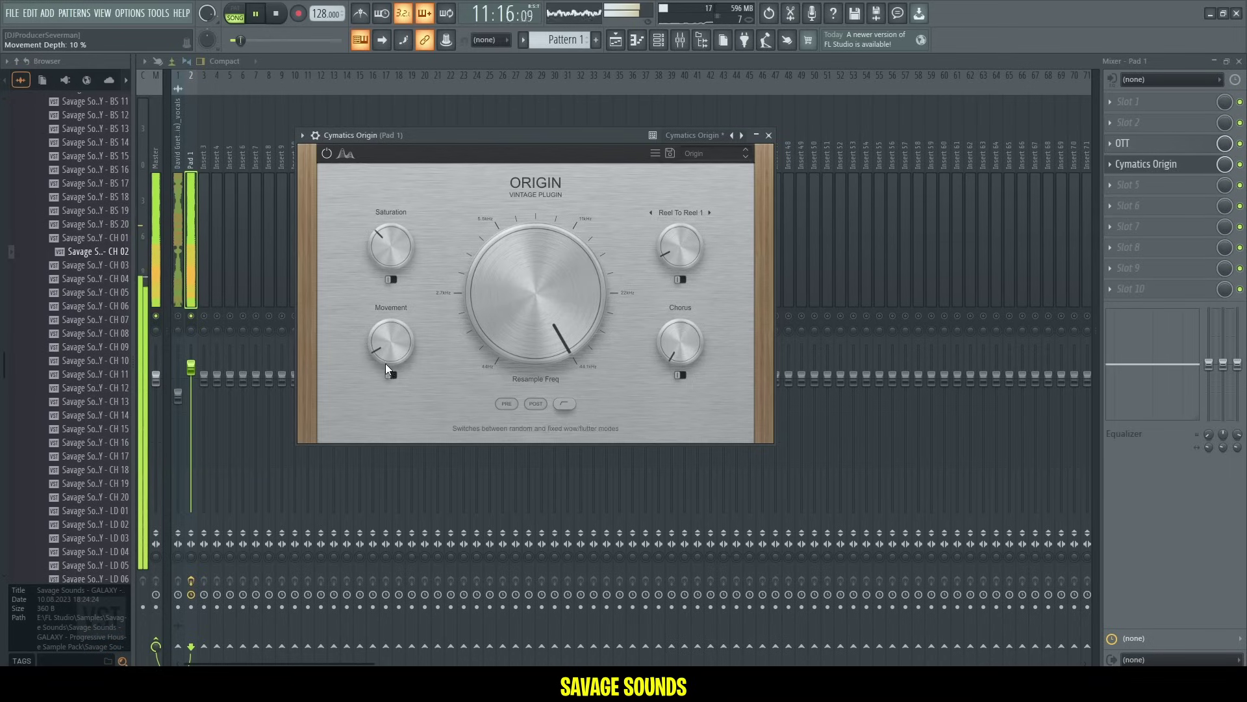
pyautogui.scroll(-2, 388, 348)
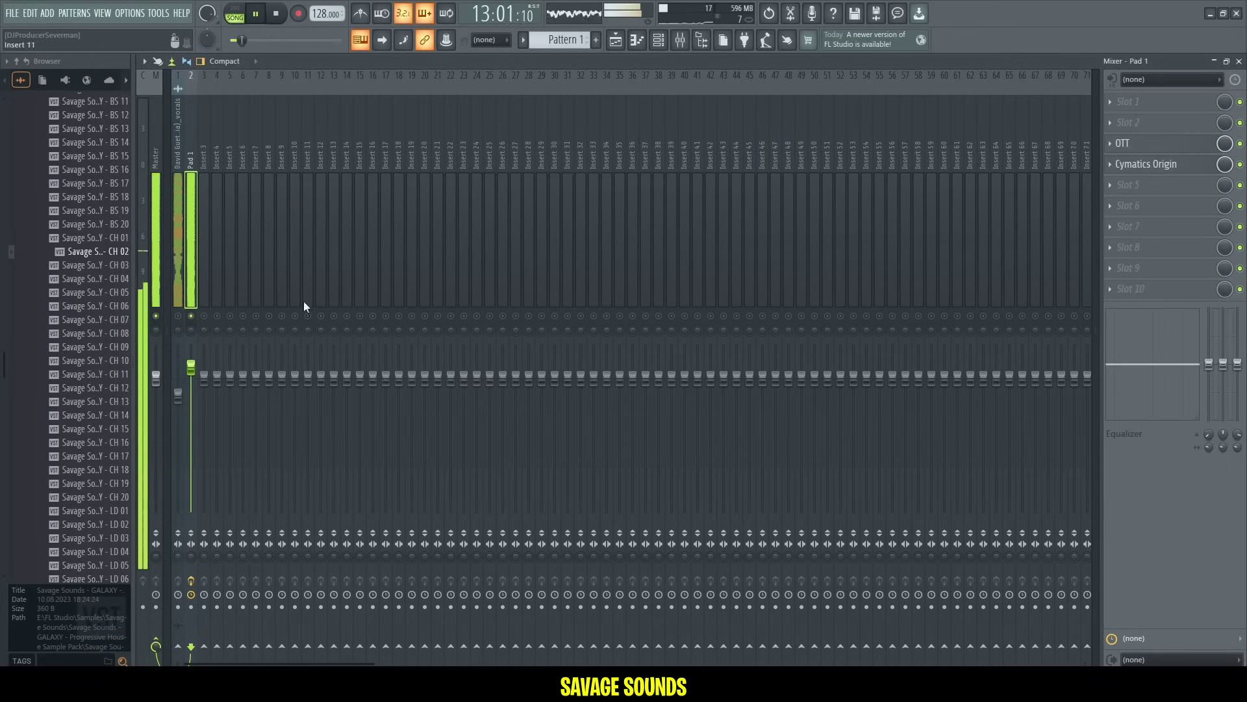
pyautogui.press('space')
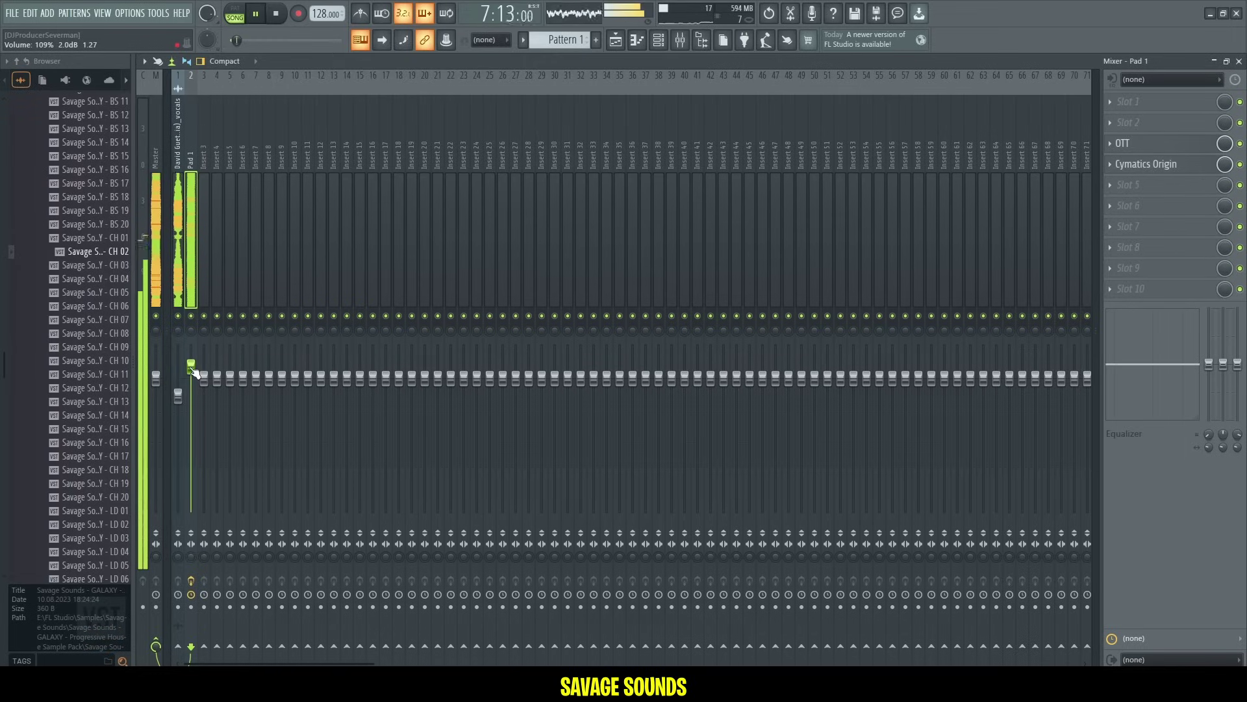
# - Place a second Pattern 1 clip on Track 2 of the playlist directly after the first, starting at bar 13
pyautogui.click(616, 41)
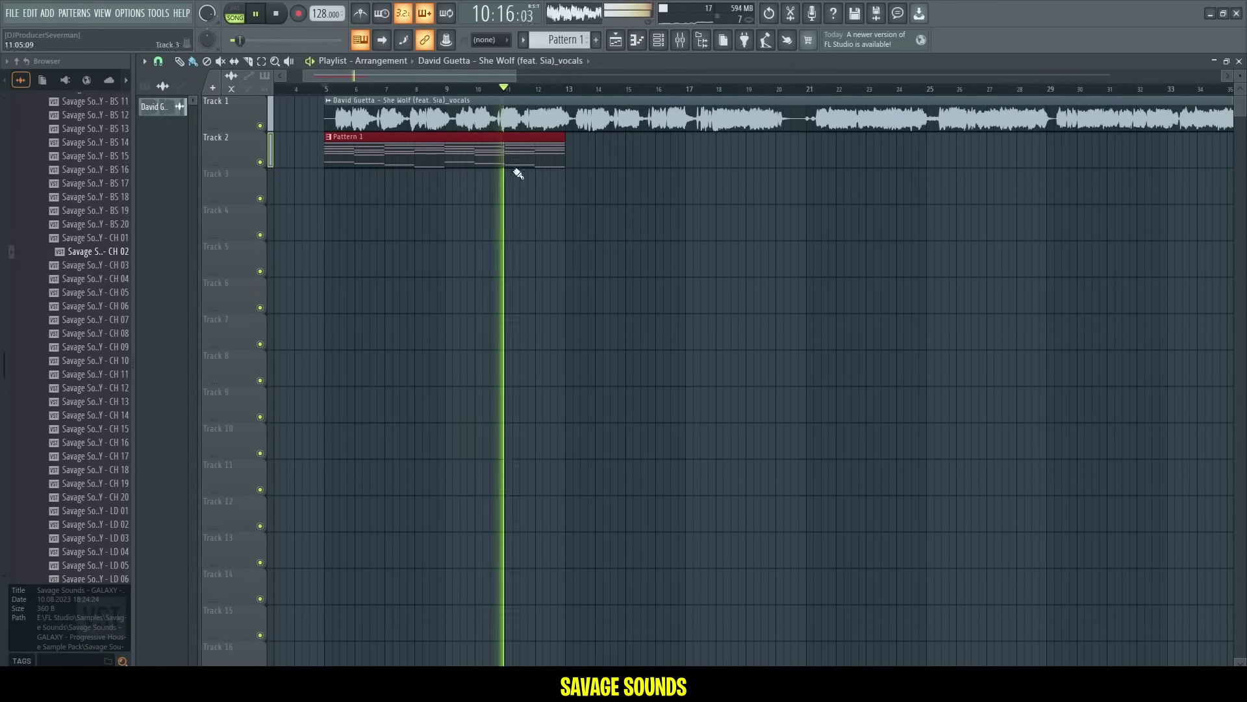
pyautogui.click(575, 160)
pyautogui.click(633, 213)
pyautogui.rightClick(675, 211)
pyautogui.rightClick(643, 160)
pyautogui.click(551, 160)
pyautogui.click(569, 154)
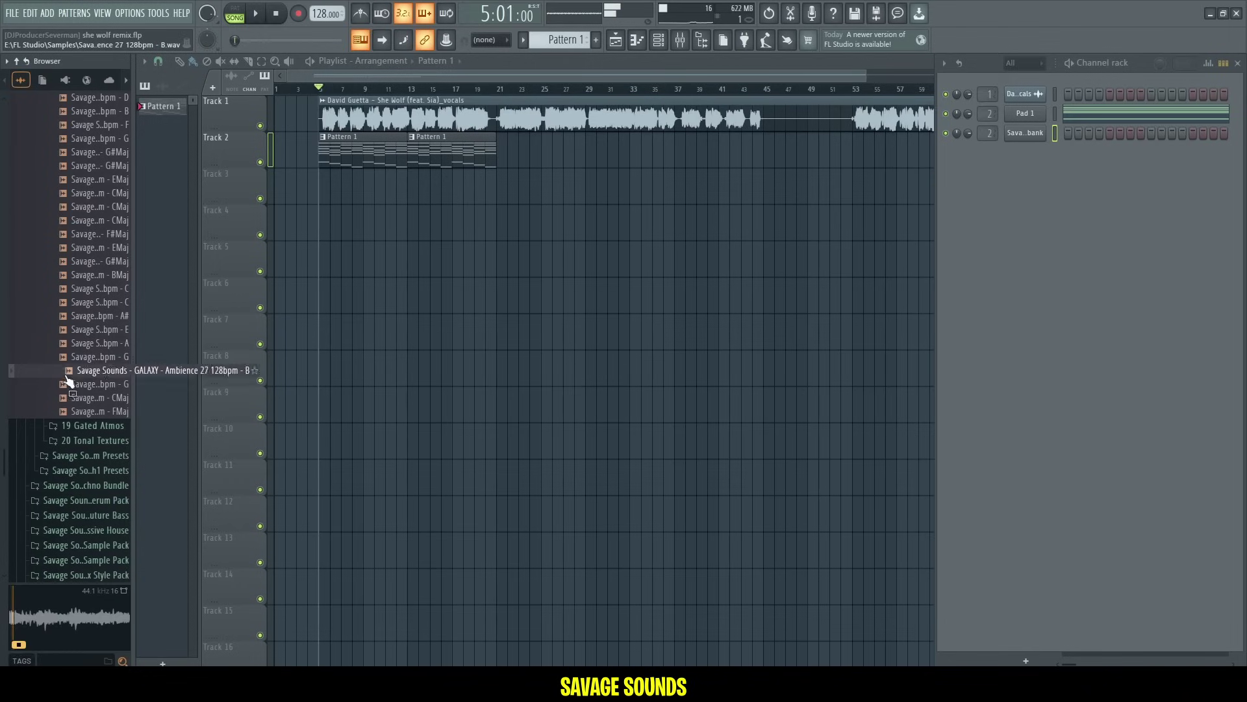
# - Audition the GALAXY ambience samples and place Ambience 26 128bpm - G on Track 3 of the playlist at bar 5
pyautogui.click(68, 379)
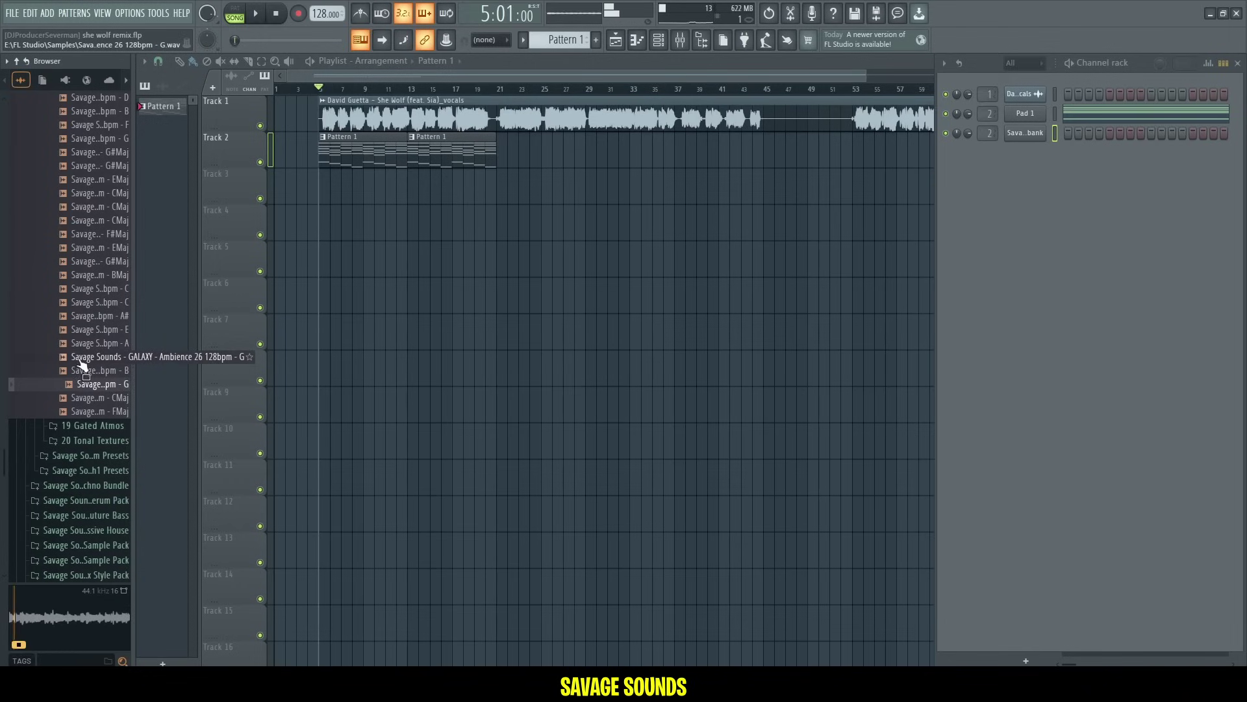
pyautogui.moveTo(83, 358); pyautogui.dragTo(330, 192)
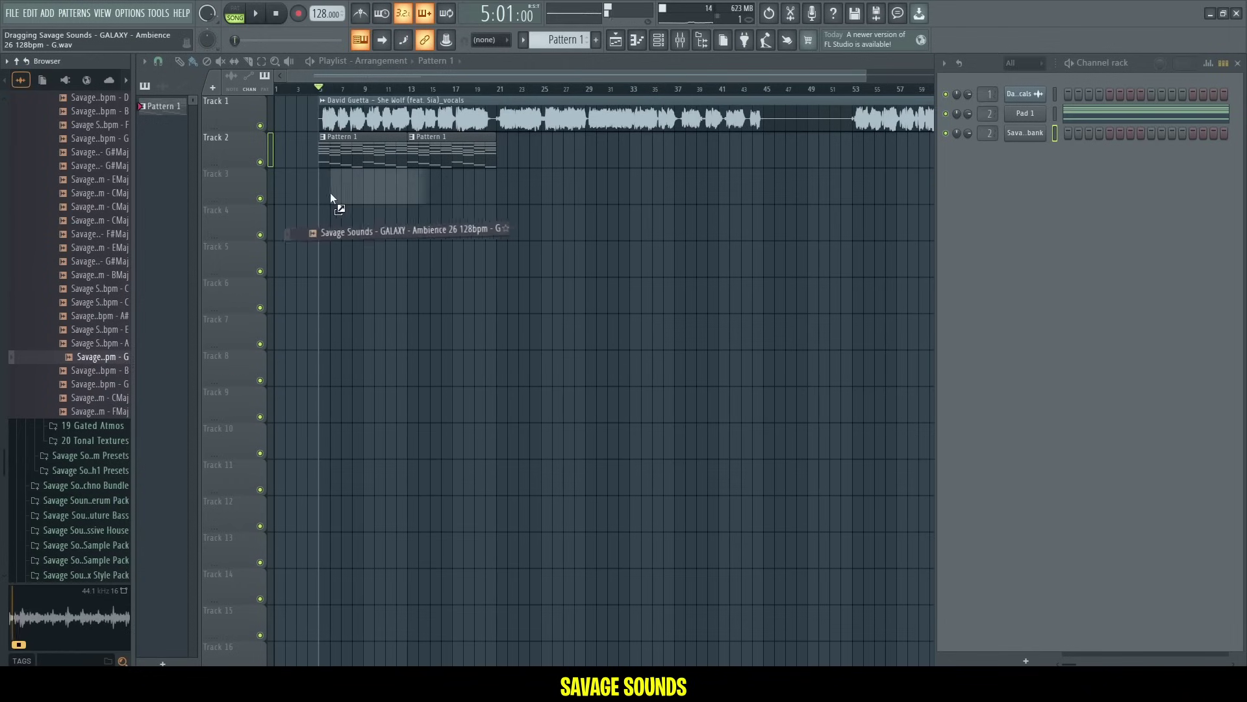
pyautogui.moveTo(330, 192); pyautogui.dragTo(330, 192)
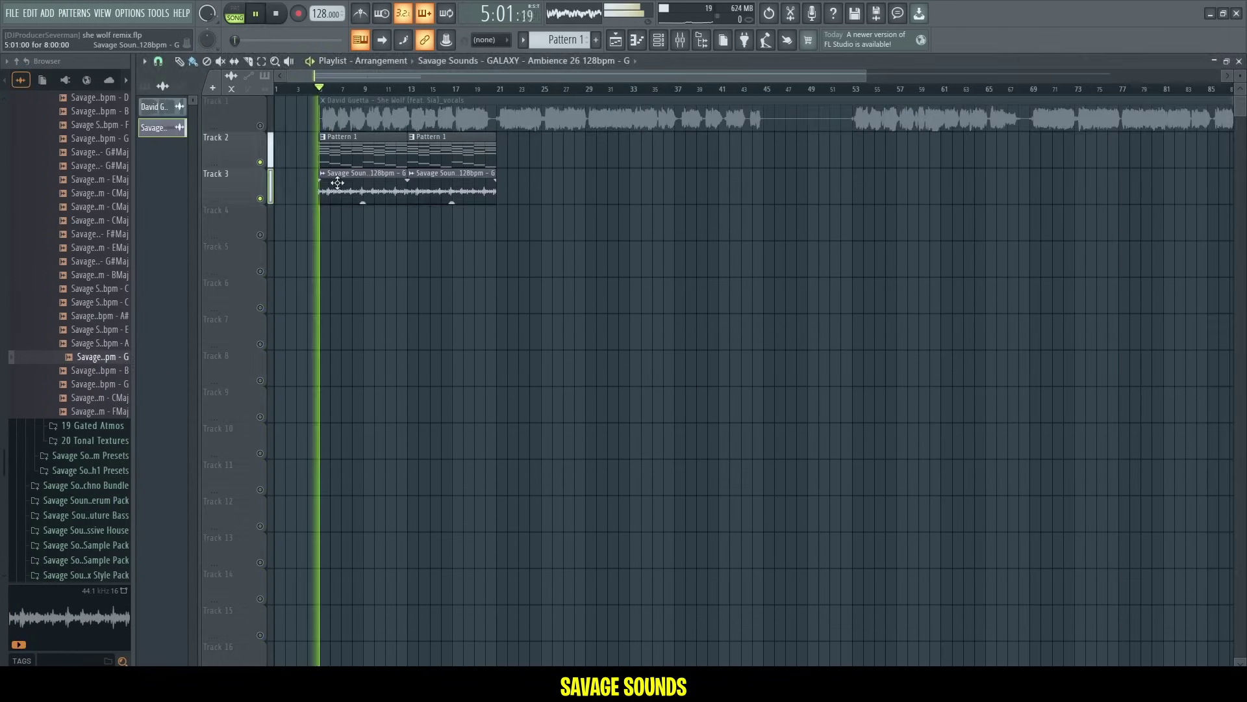
# - Normalize the Ambience 26 audio clip and route it to a free mixer track
pyautogui.doubleClick(345, 181)
pyautogui.click(422, 342)
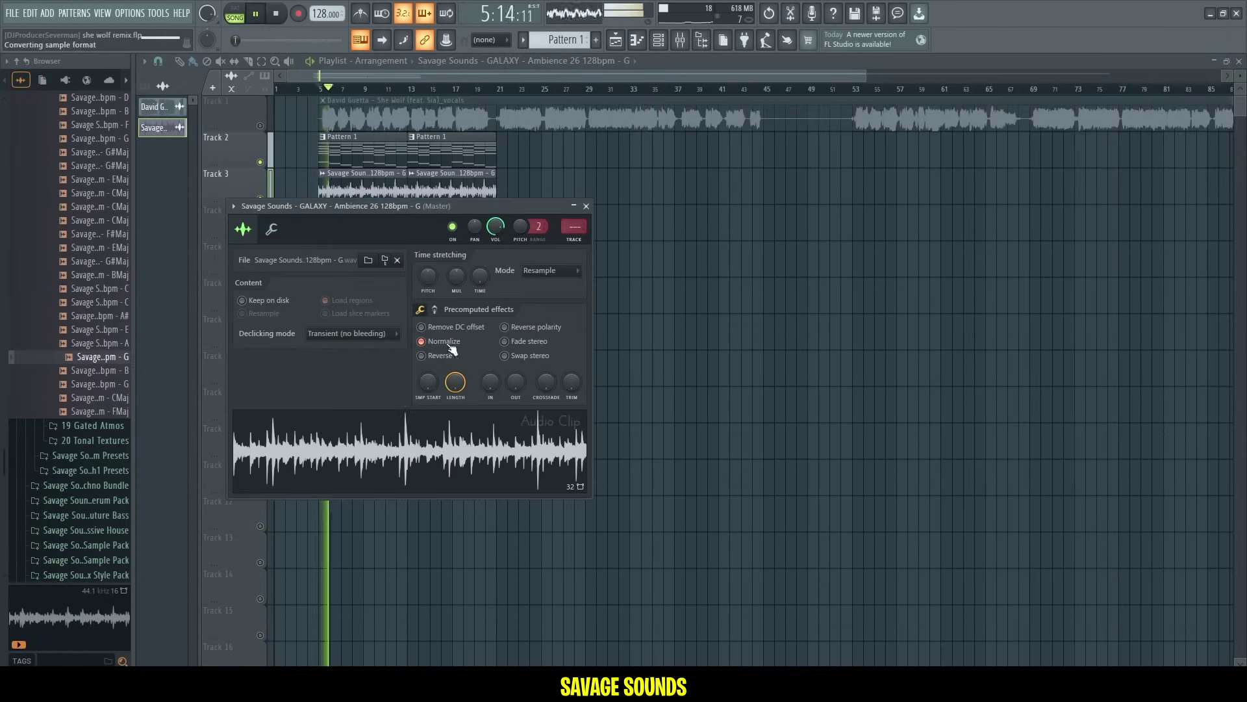
pyautogui.click(574, 228)
pyautogui.press('space')
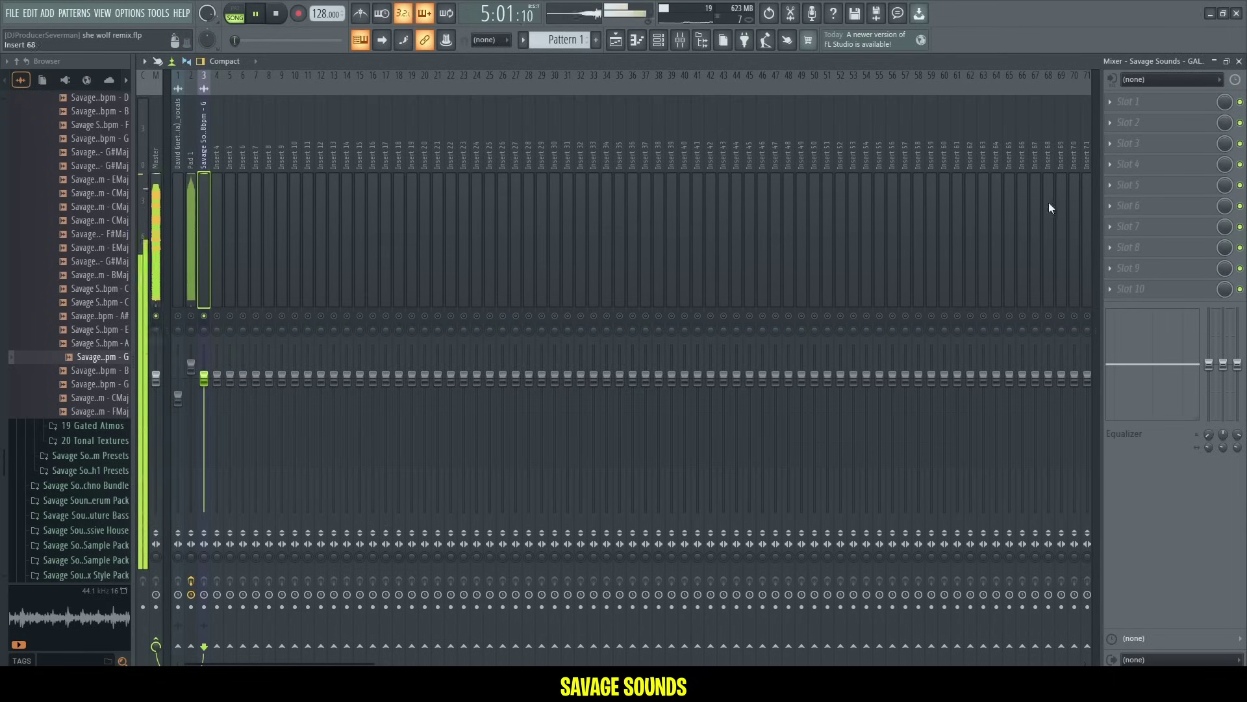
# - Add Fruity parametric EQ 2 in slot 4 of the ambience mixer track and shape its bands, cutting band 6 by 6 dB at 3200 Hz
pyautogui.click(1136, 167)
pyautogui.click(950, 134)
pyautogui.moveTo(433, 282); pyautogui.dragTo(438, 309)
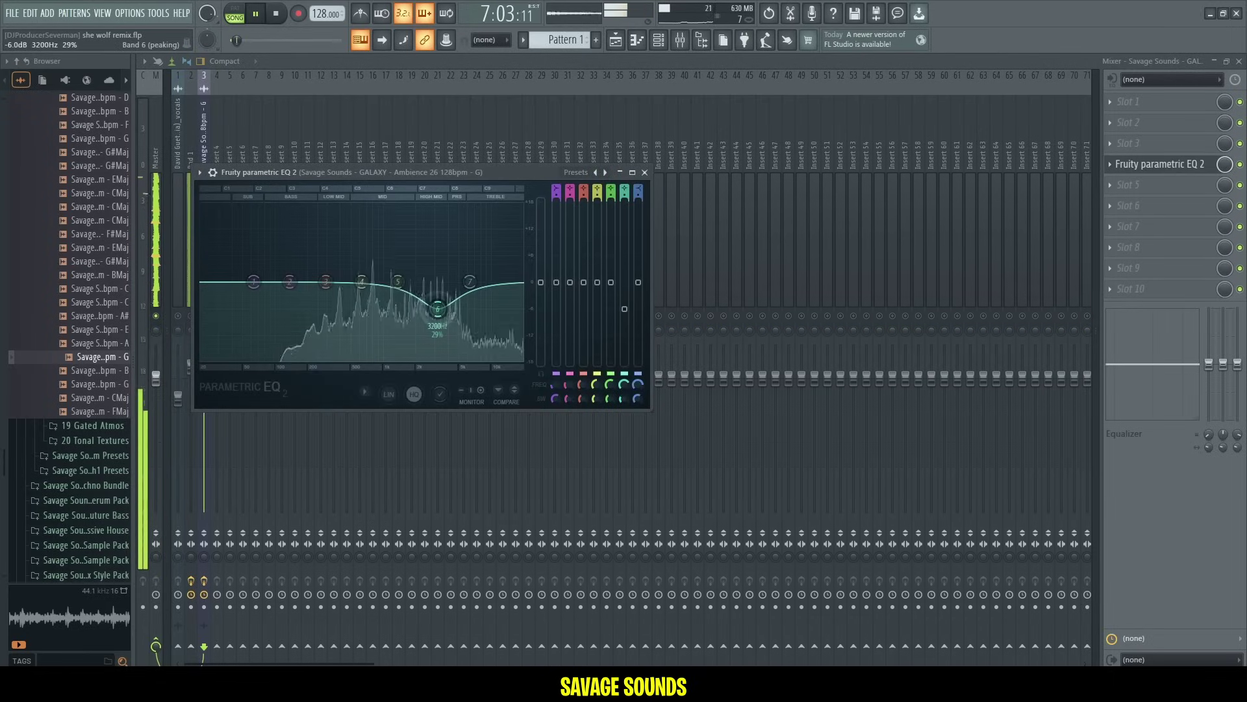
pyautogui.scroll(-3, 398, 281)
pyautogui.moveTo(397, 282); pyautogui.dragTo(323, 271)
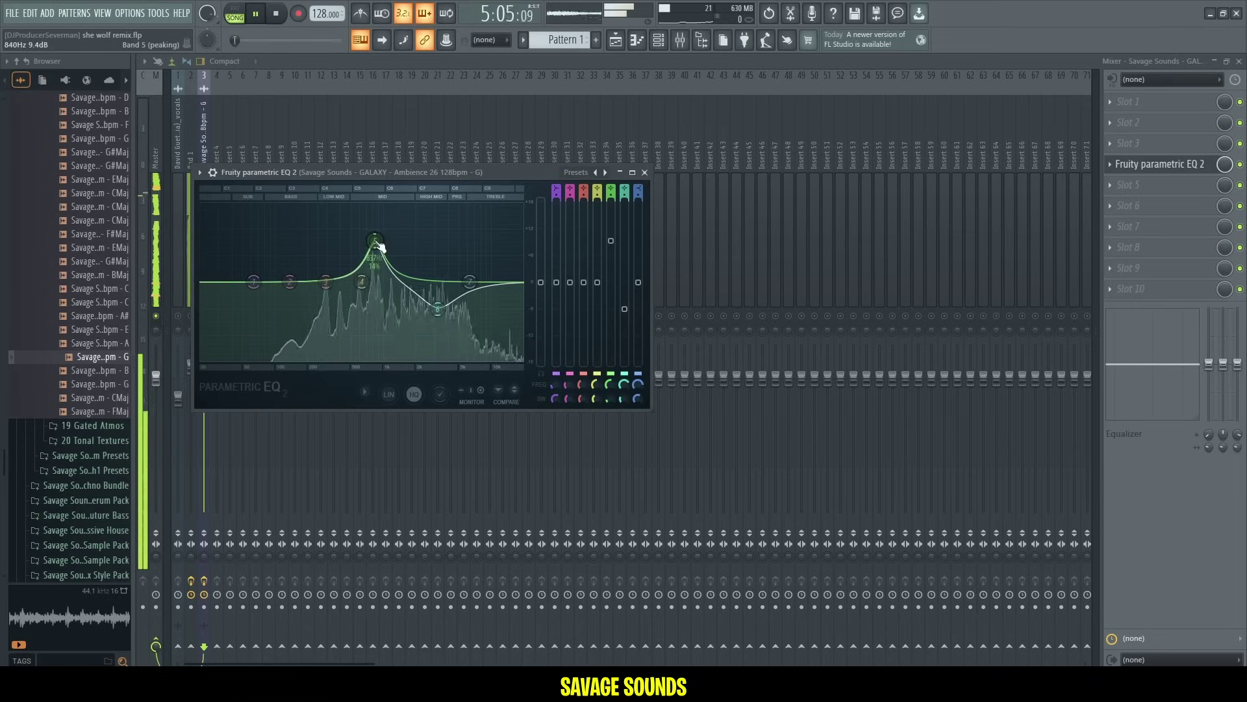
pyautogui.moveTo(496, 287); pyautogui.dragTo(479, 267)
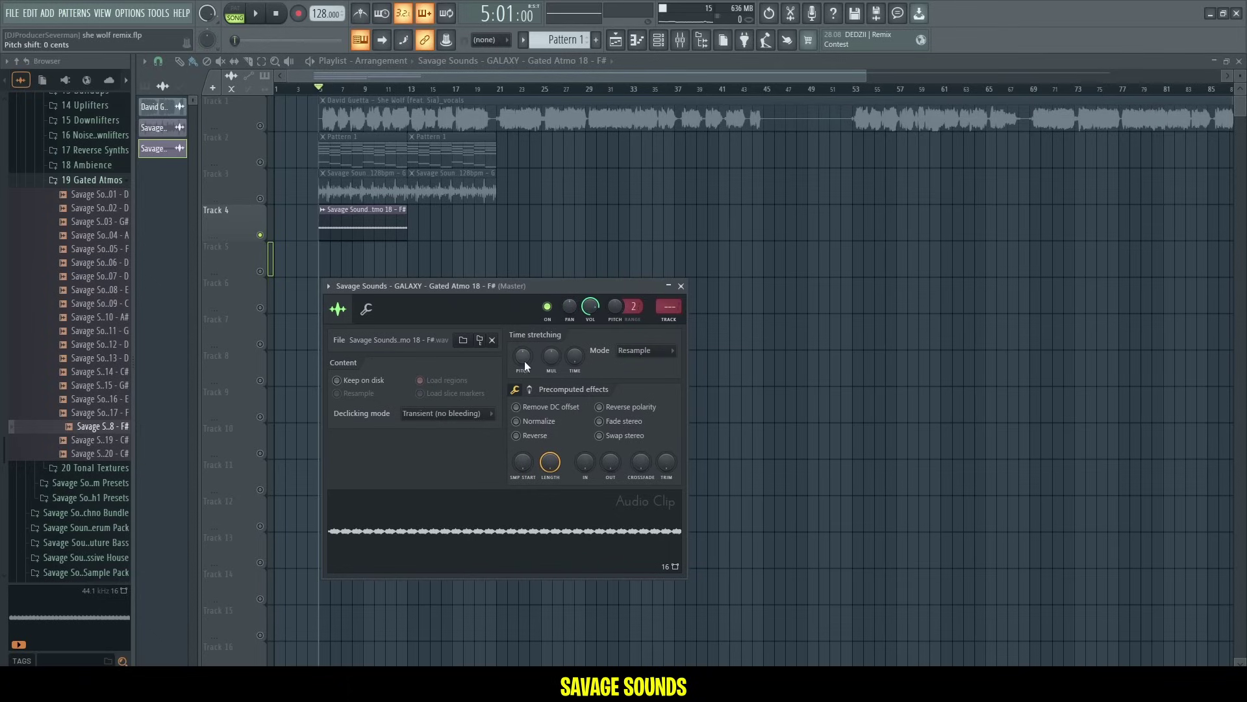
# - Repeat the Gated Atmo 18 clip on Track 4 from bar 13 and unmute Tracks 2 and 3 to hear them together
pyautogui.press('space')
pyautogui.click(413, 228)
pyautogui.press('space')
pyautogui.press('space')
pyautogui.click(261, 198)
pyautogui.click(261, 162)
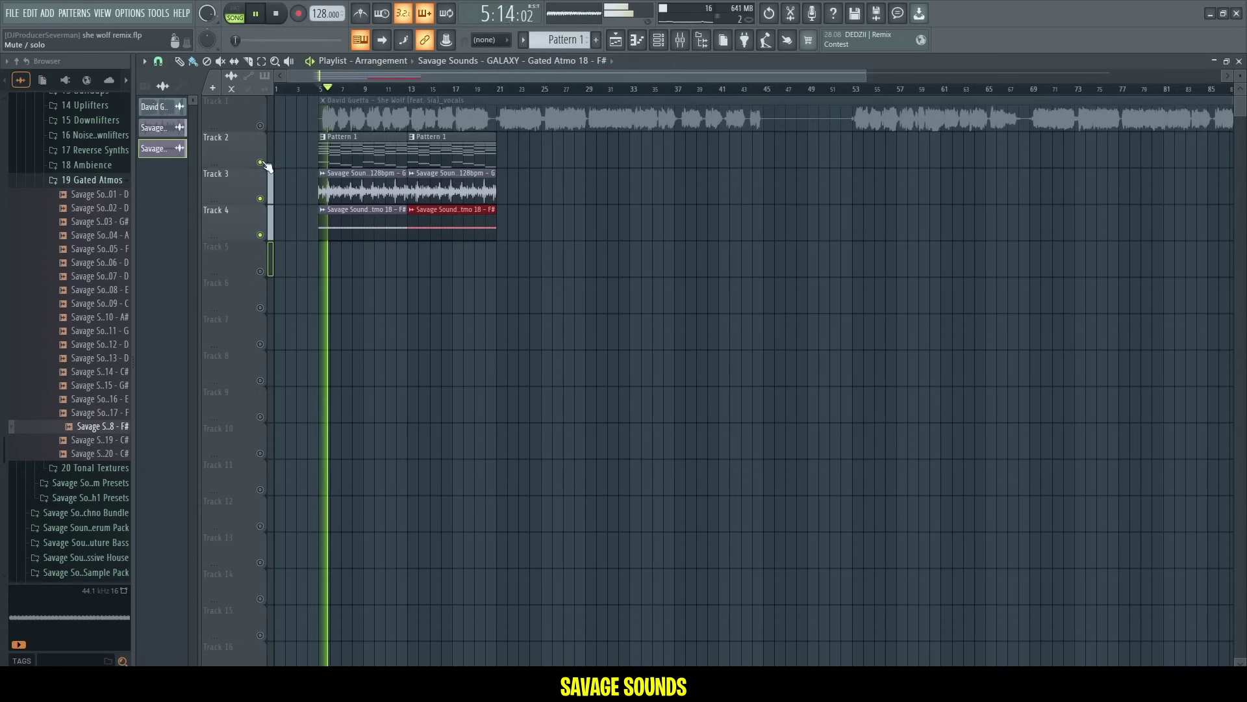
# - Route the Gated Atmo 18 clip to a free mixer track and filter it with Fruity Parametric EQ 2 in slot 5, pulling one band down
pyautogui.doubleClick(407, 222)
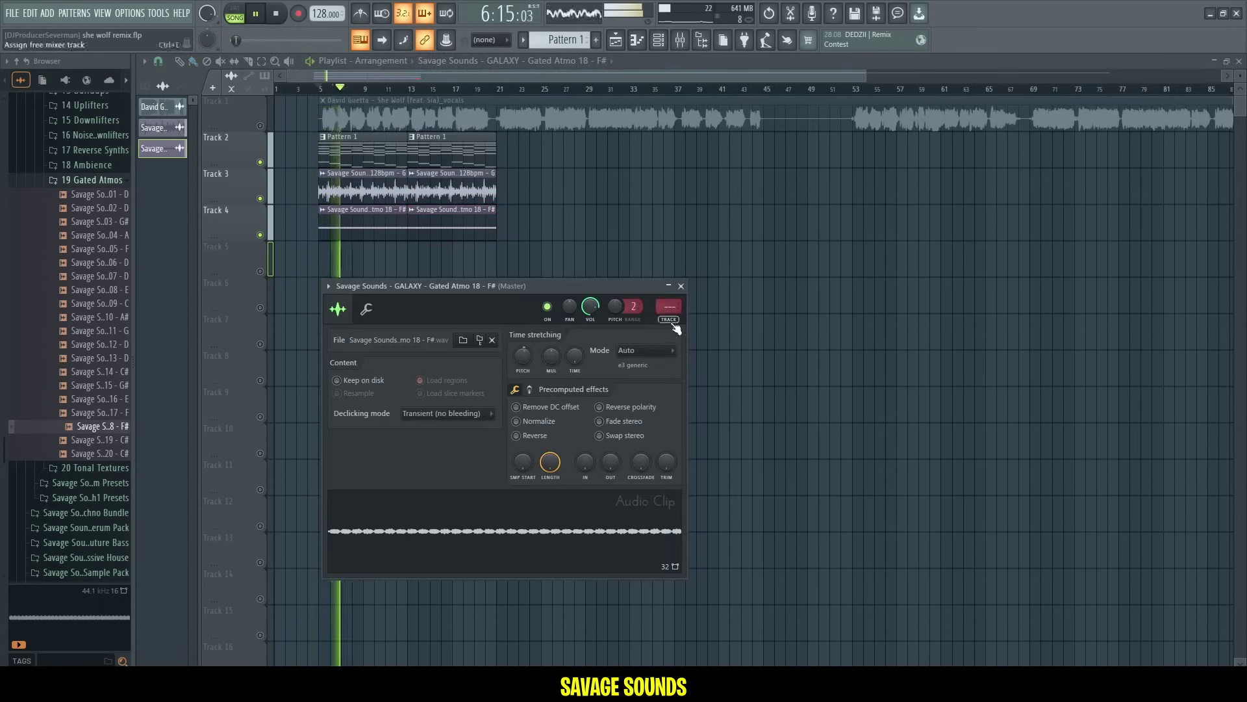
pyautogui.hotkey('ctrl', 'l')
pyautogui.click(1105, 185)
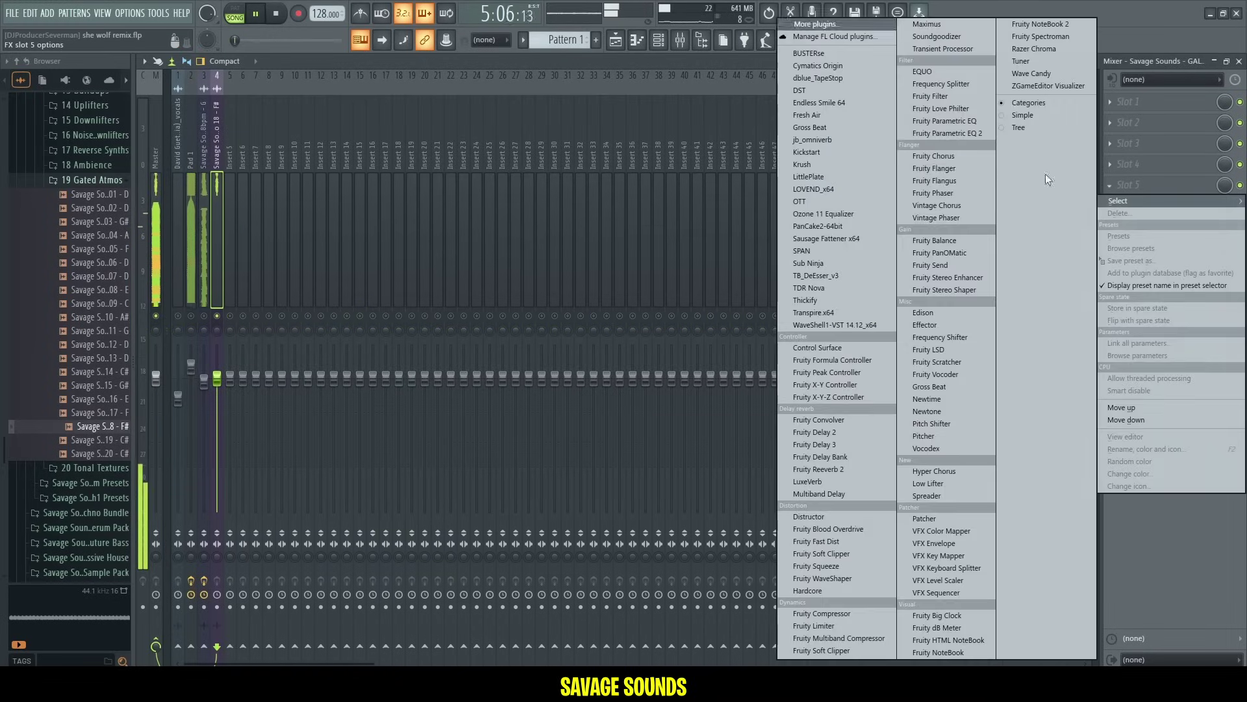
pyautogui.click(947, 134)
pyautogui.moveTo(484, 333); pyautogui.dragTo(496, 409)
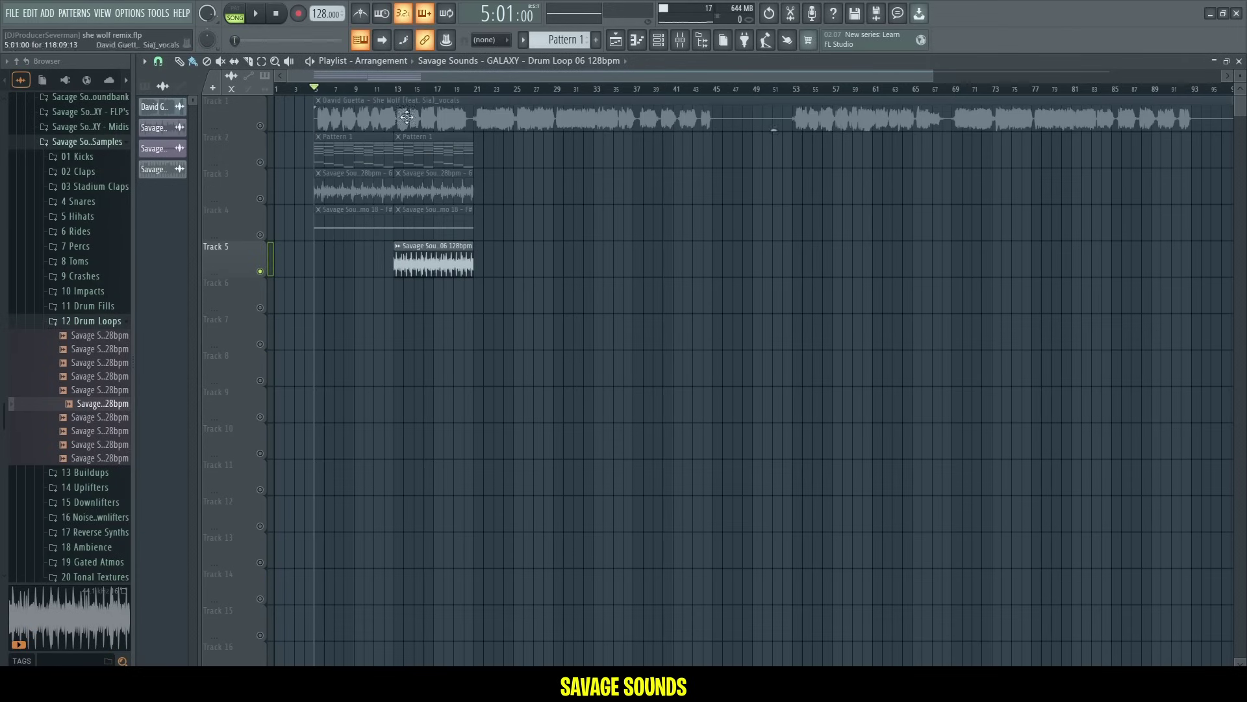
# - Play the soloed Drum Loop 06 clip from bar 13 and open its channel settings
pyautogui.click(401, 89)
pyautogui.press('space')
pyautogui.doubleClick(446, 259)
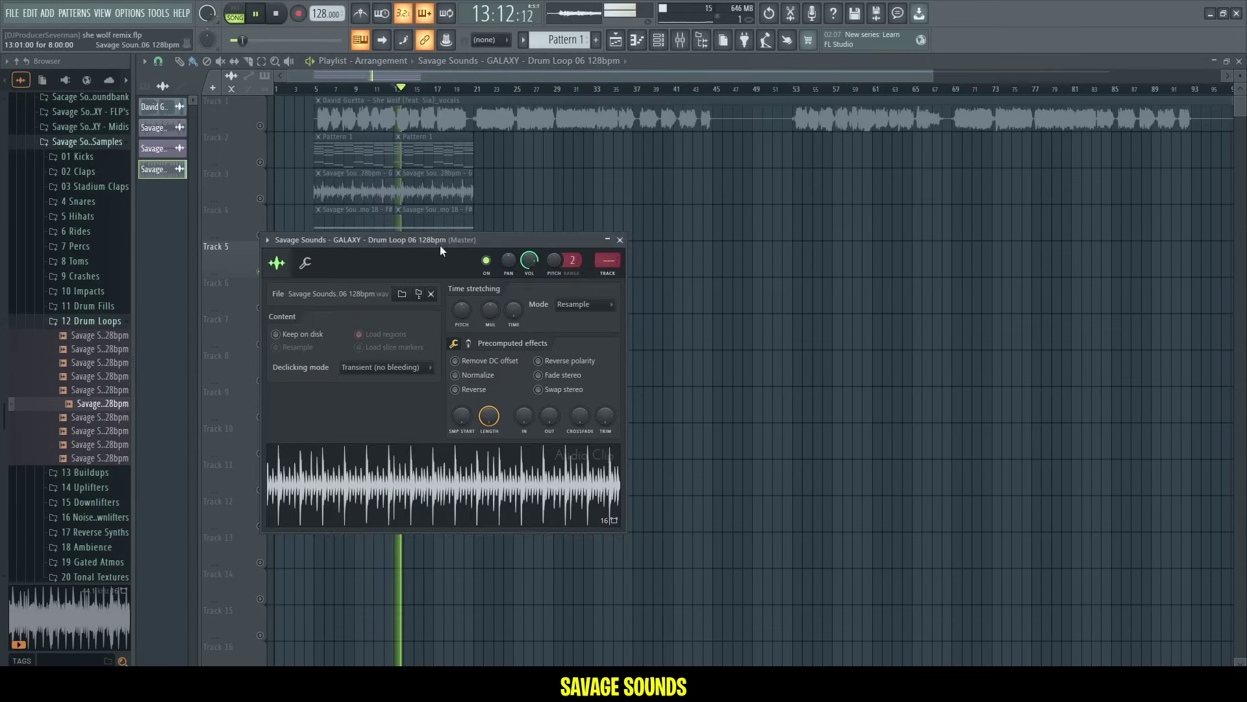
pyautogui.moveTo(362, 240); pyautogui.dragTo(359, 311)
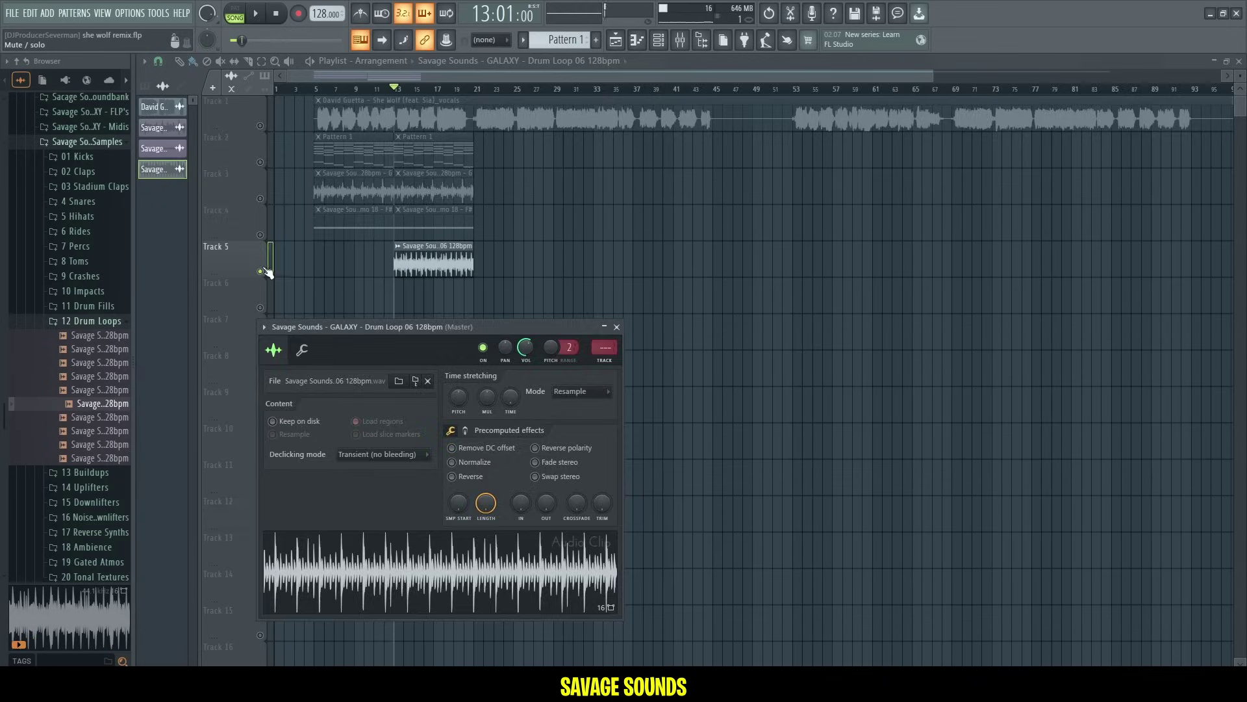
# - Bring Tracks 2 to 4 back in with the drum loop and lower the Drum Loop 06 channel volume to about 59%
pyautogui.press('Escape')
pyautogui.rightClick(267, 271)
pyautogui.press('space')
pyautogui.doubleClick(432, 259)
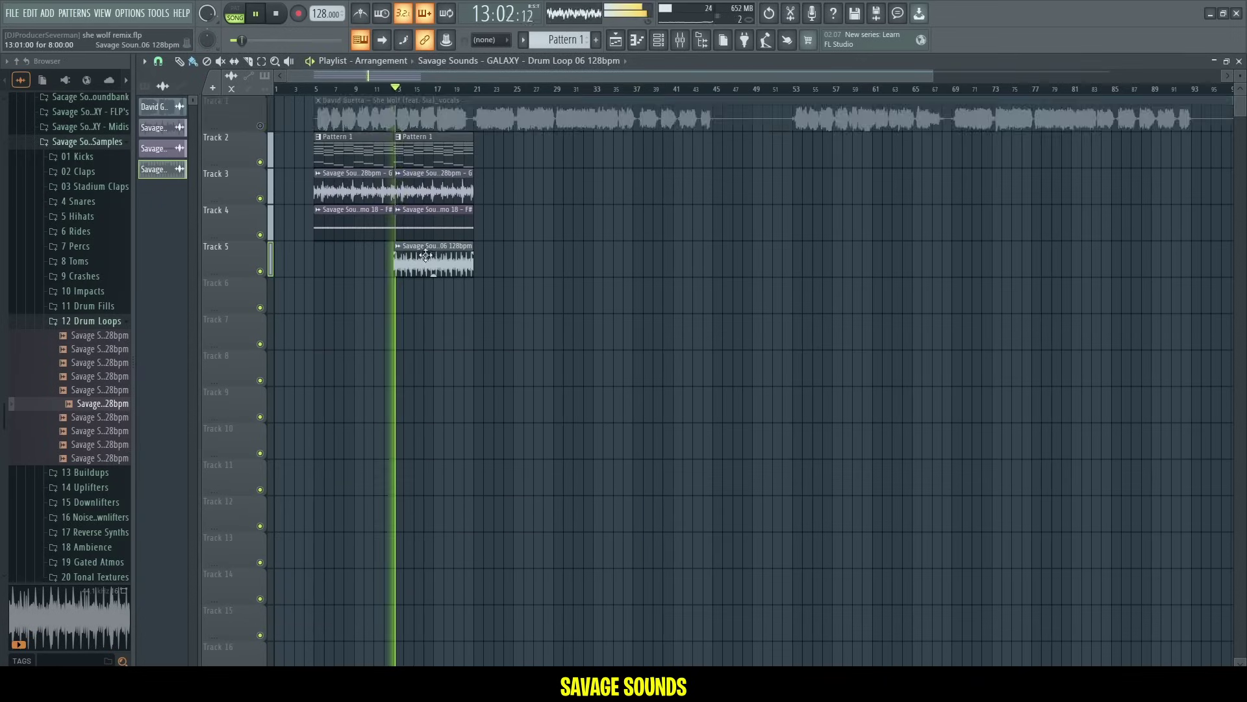
pyautogui.doubleClick(427, 255)
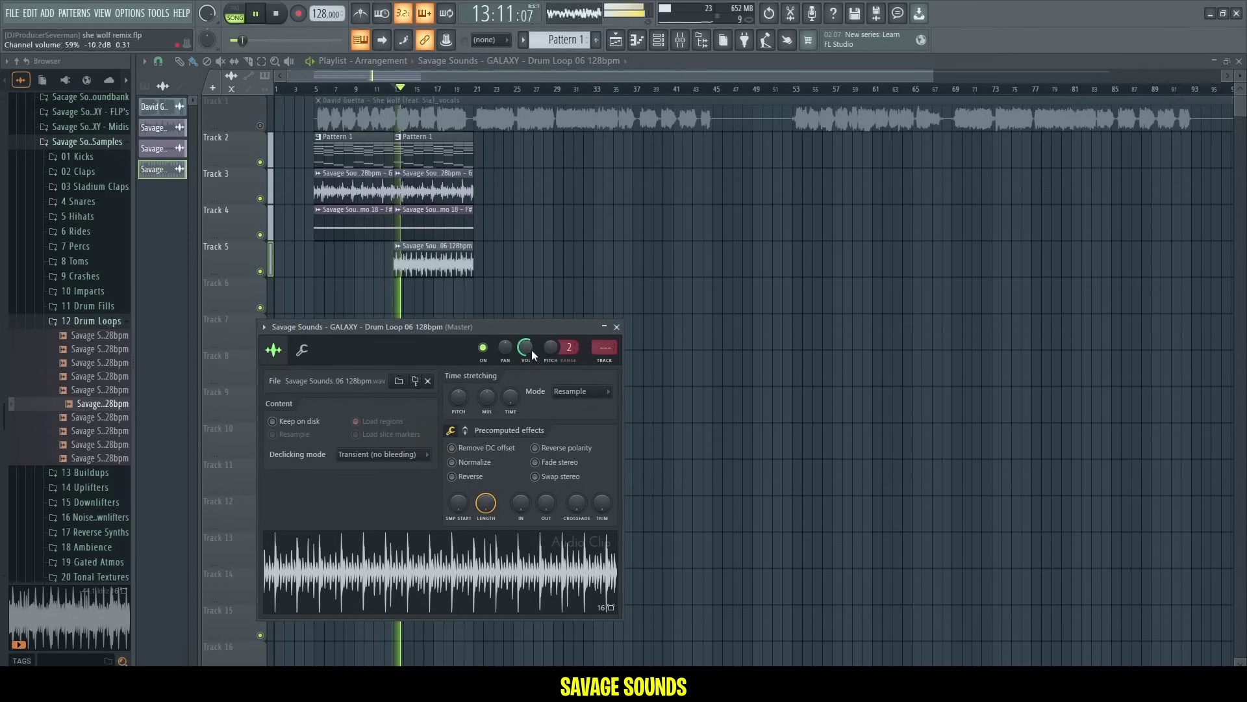
pyautogui.press('space')
# - Replace the Drum Loop 06 sample with Drum Loop 07 and audition the remaining drum loops up to Drum Loop 10
pyautogui.moveTo(67, 418); pyautogui.dragTo(374, 565)
pyautogui.press('space')
pyautogui.press('space')
pyautogui.click(91, 432)
pyautogui.click(87, 447)
pyautogui.click(86, 460)
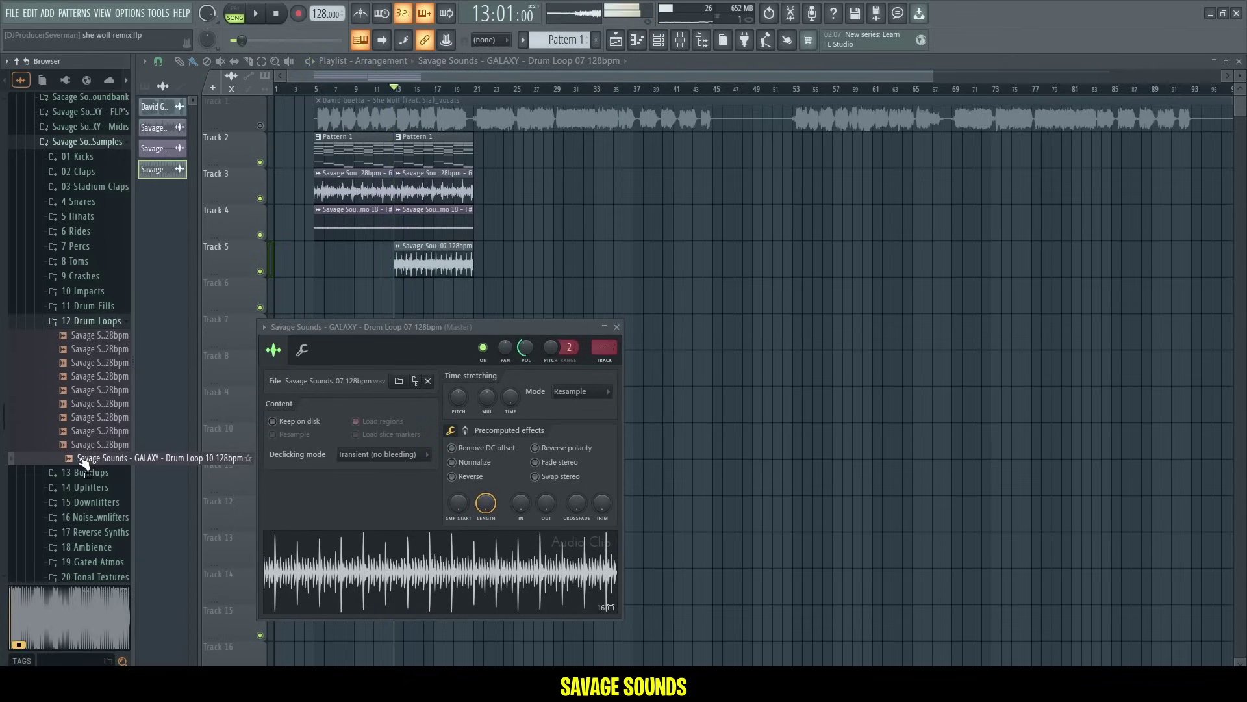
# - Bring the vocals on Track 1 back in and play all tracks together from bar 13
pyautogui.rightClick(260, 271)
pyautogui.rightClick(260, 271)
pyautogui.click(508, 335)
pyautogui.rightClick(531, 341)
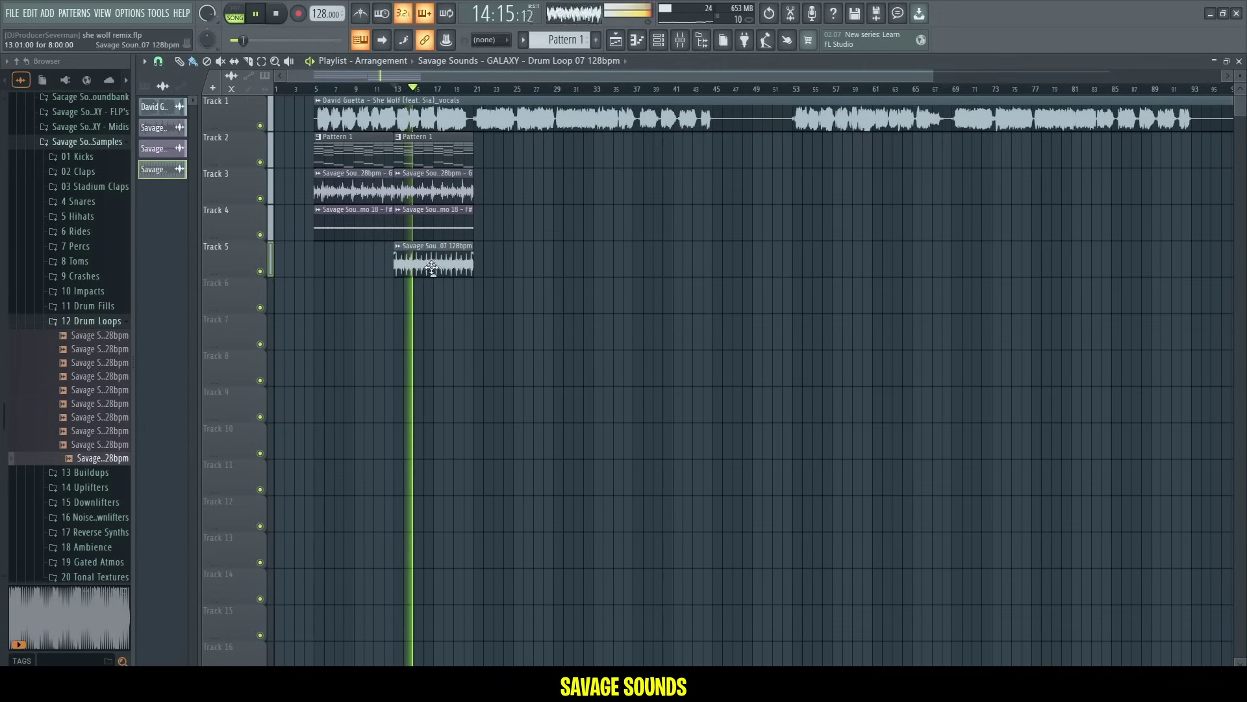
# - Shorten the chopped Pad 1 notes in Pattern 2 to leave small gaps, play them back and return to the playlist
pyautogui.moveTo(354, 241)
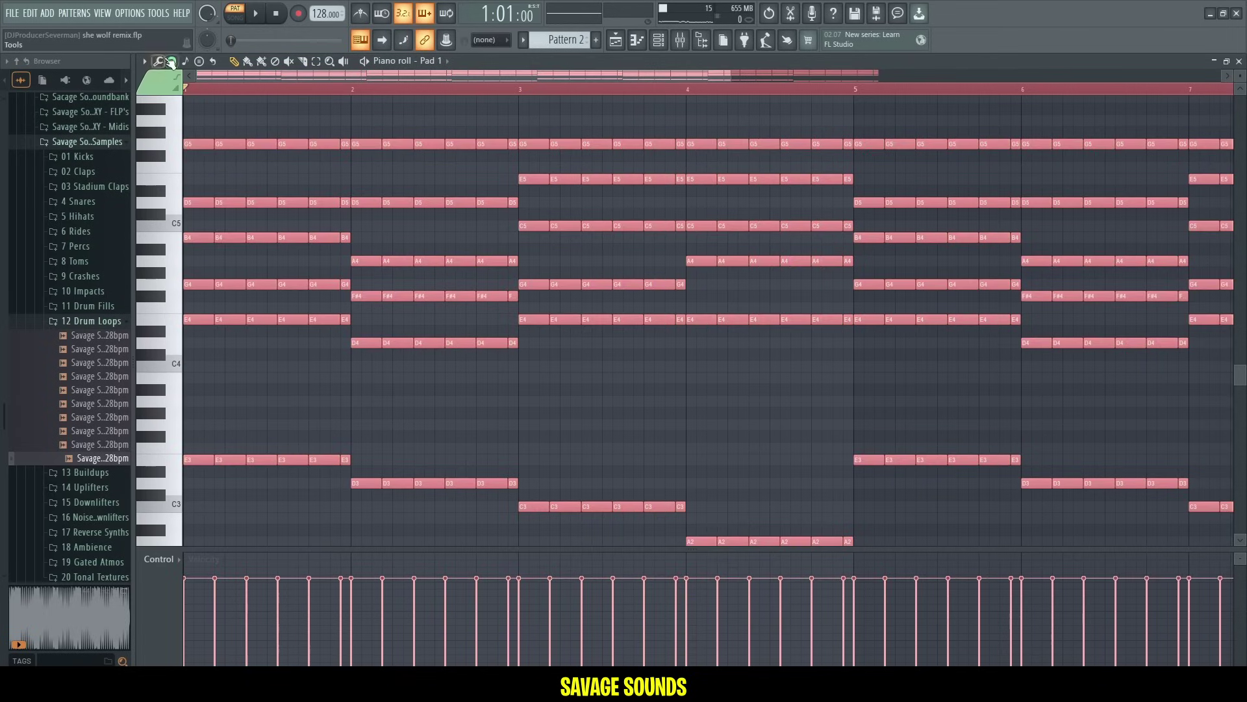
pyautogui.click(171, 62)
pyautogui.click(191, 145)
pyautogui.press('space')
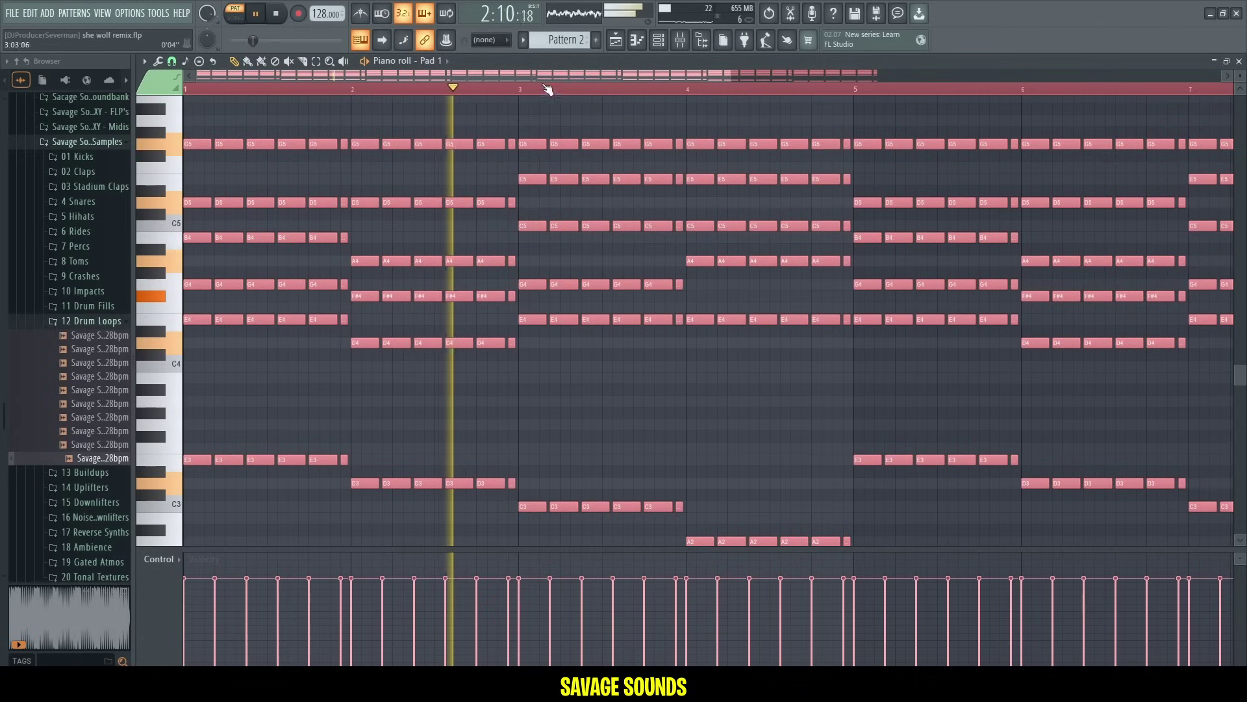
pyautogui.scroll(-2, 543, 90)
pyautogui.hotkey('ctrl', 'a')
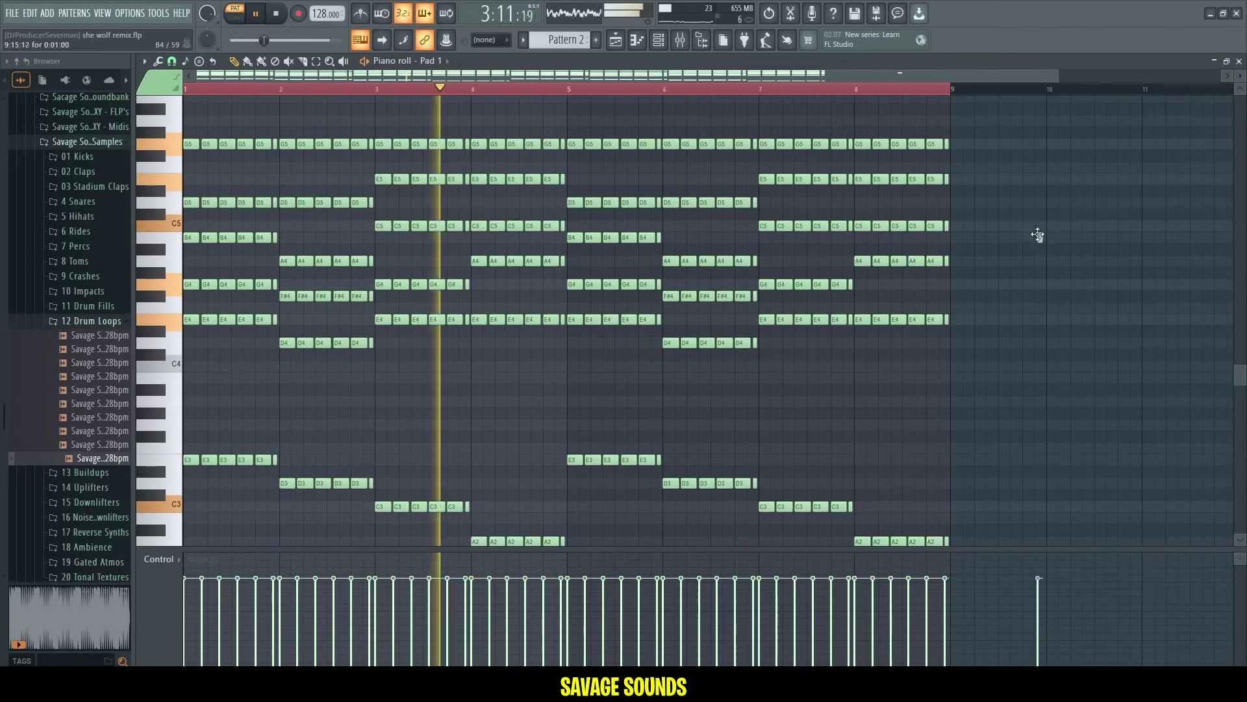
pyautogui.click(614, 41)
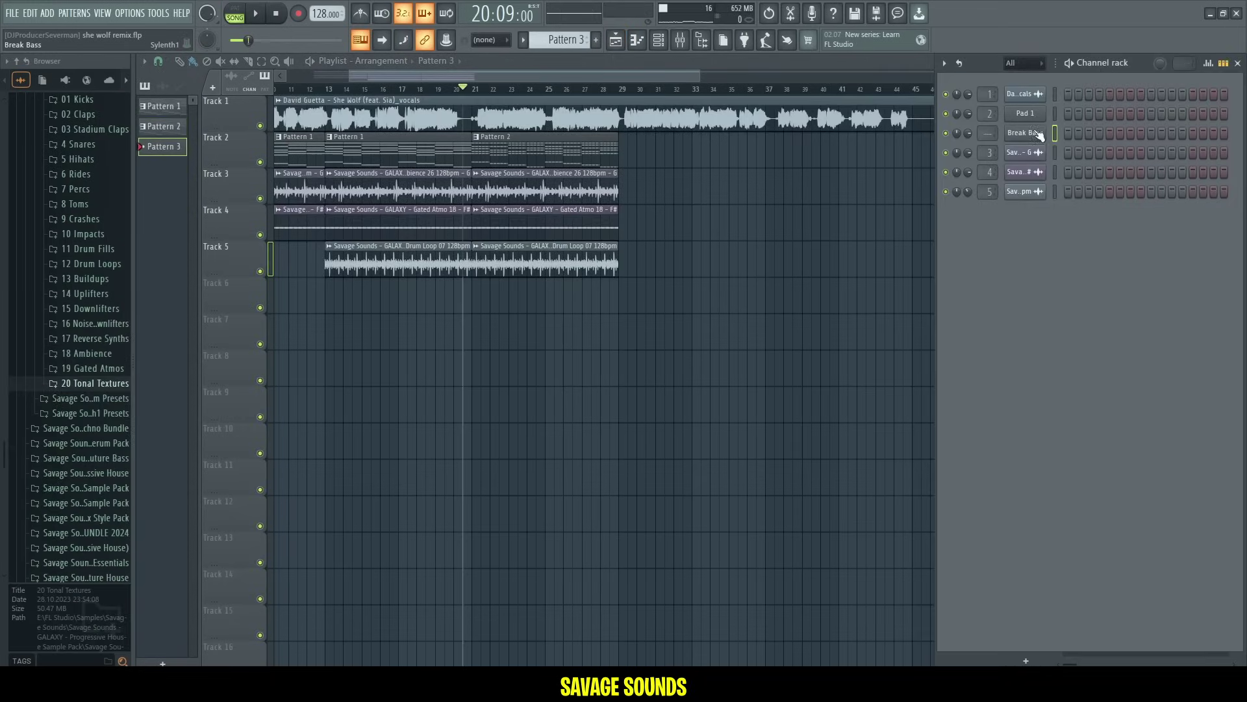
# - Write the Break Bass line in Pattern 3, place it on Track 6 at bar 21 and open the Break Bass channel
pyautogui.rightClick(1039, 134)
pyautogui.click(1035, 139)
pyautogui.click(239, 12)
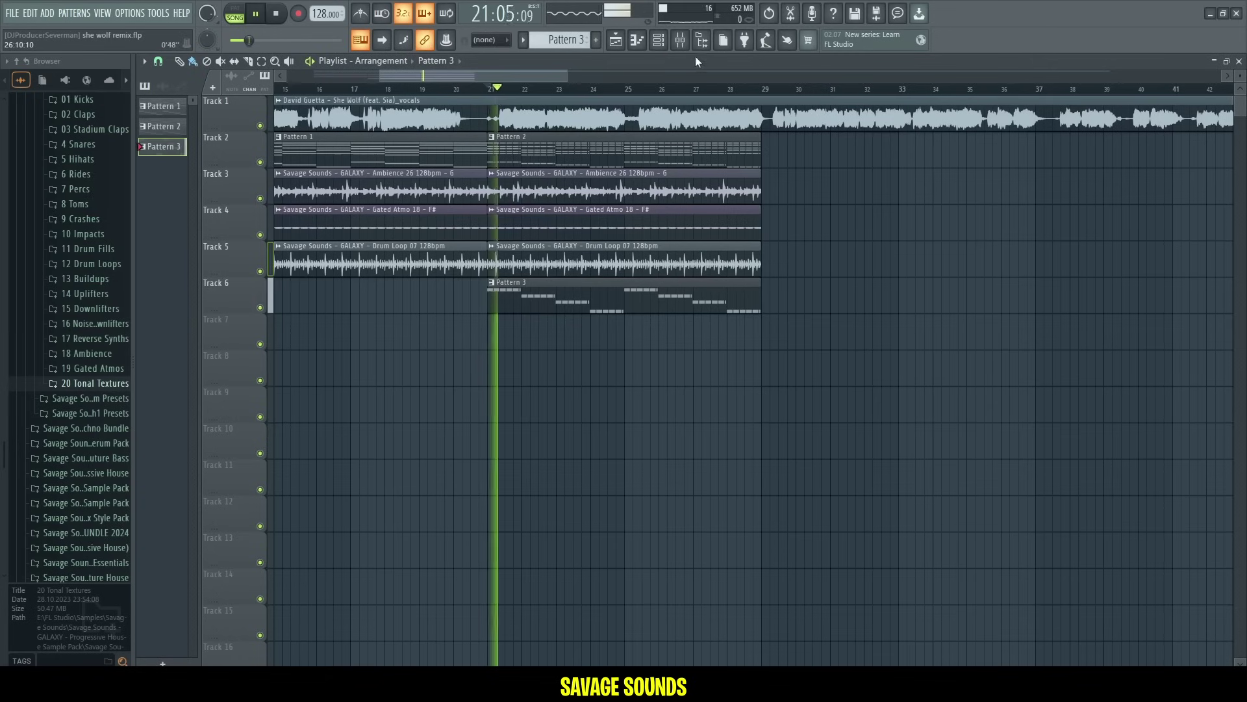
pyautogui.click(658, 40)
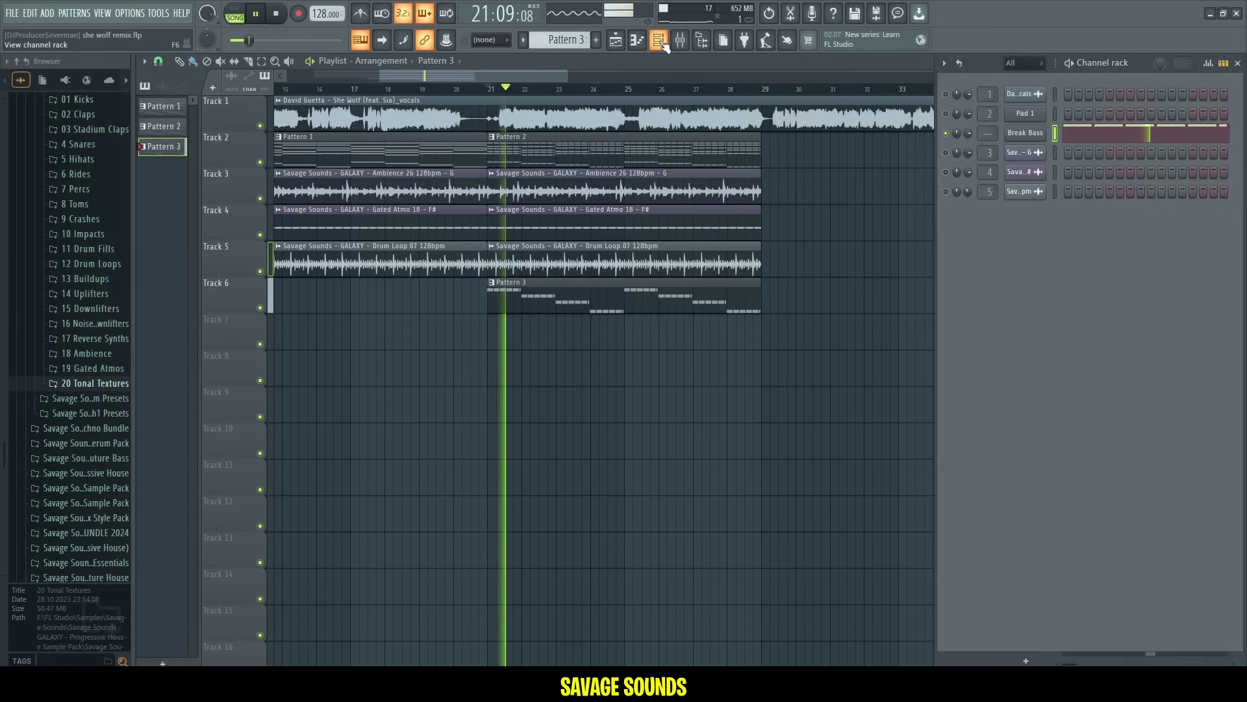
pyautogui.click(1033, 134)
pyautogui.click(401, 209)
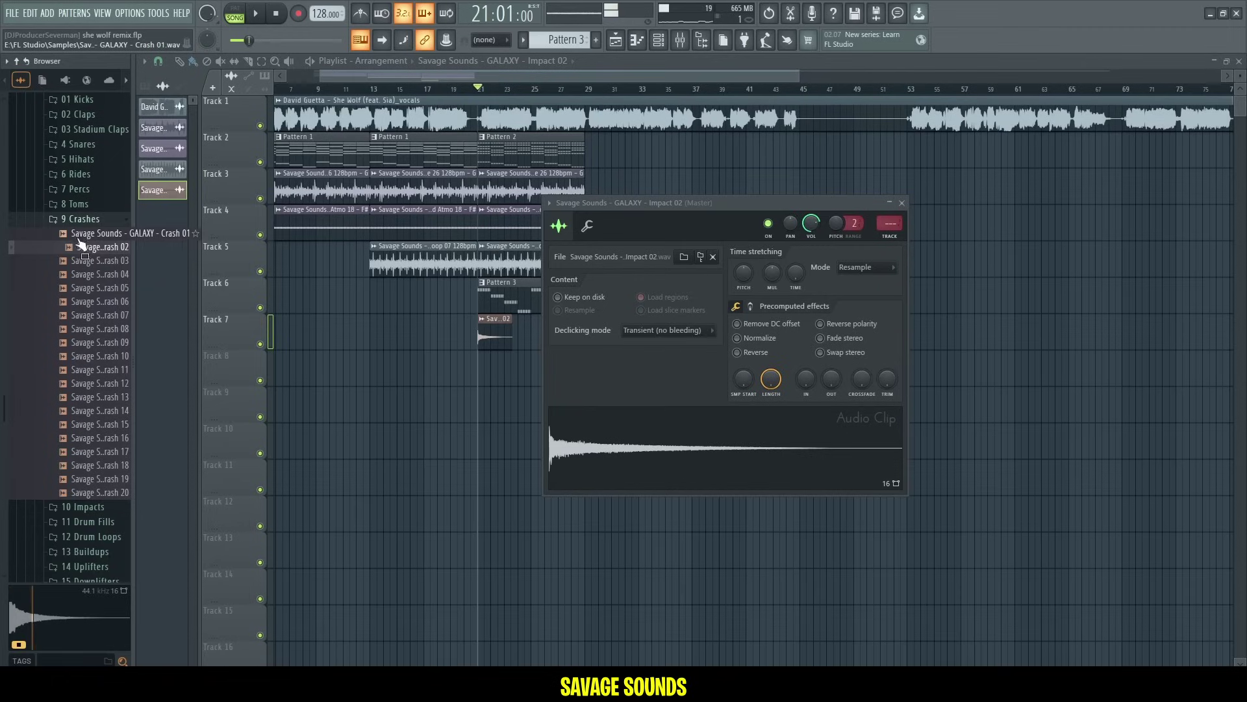
# - Audition the GALAXY crash samples and place Crash 04 on Track 8 at bar 21
pyautogui.click(76, 264)
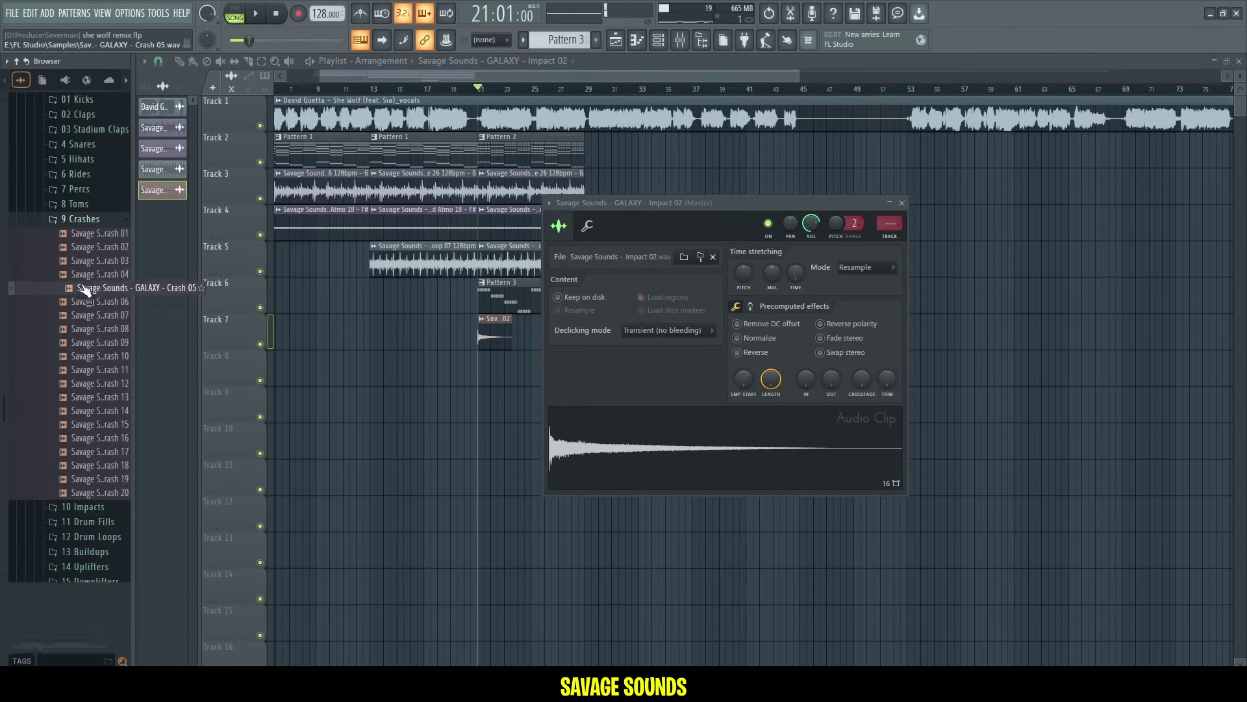
pyautogui.moveTo(86, 279); pyautogui.dragTo(481, 373)
pyautogui.press('space')
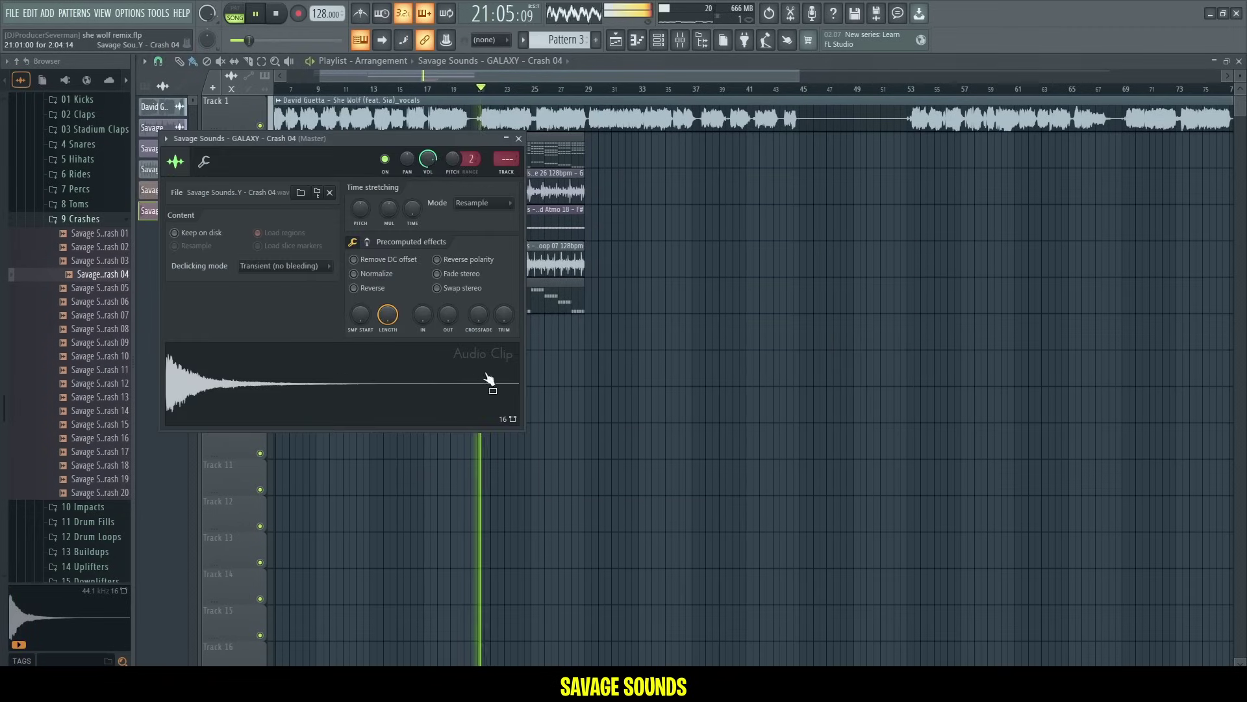
# - Lower the Crash 04 channel volume to 45% and check its level in playback
pyautogui.moveTo(428, 158); pyautogui.dragTo(428, 179)
pyautogui.press('space')
pyautogui.press('space')
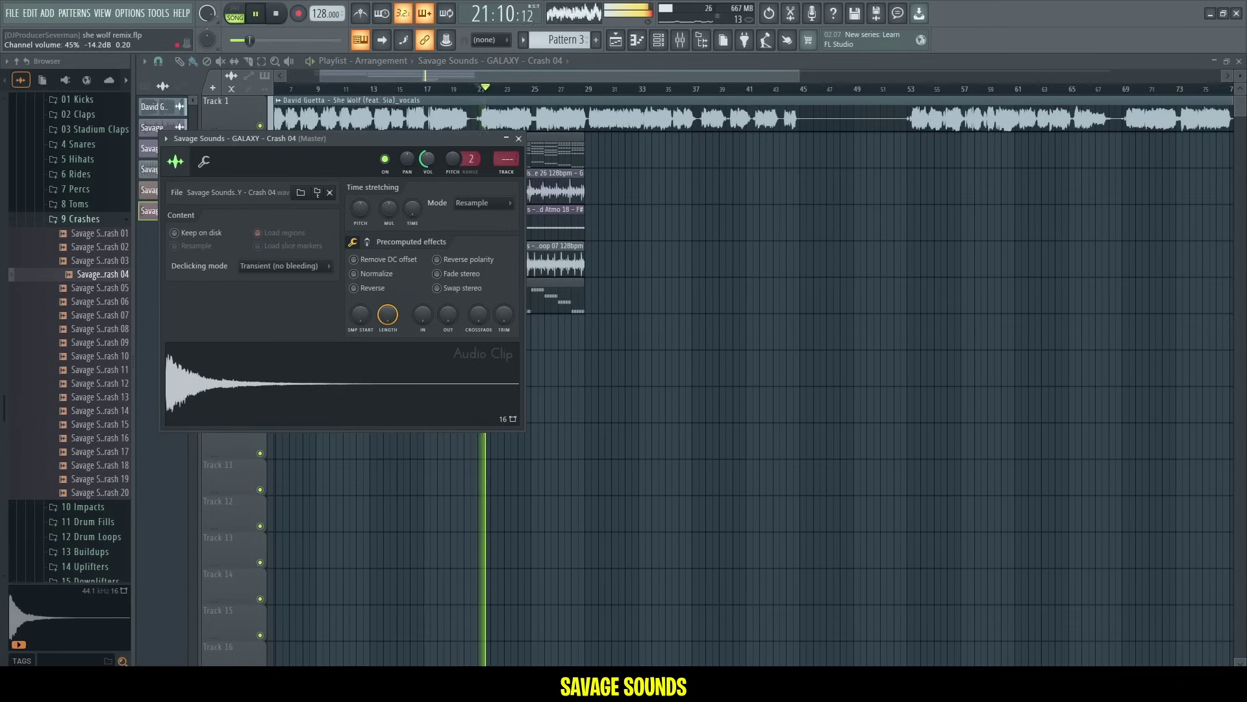
pyautogui.press('space')
pyautogui.press('space')
# - Audition the GALAXY stadium clap loops and add Stadium Clap Loop 05 to the playlist on Track 9
pyautogui.click(86, 220)
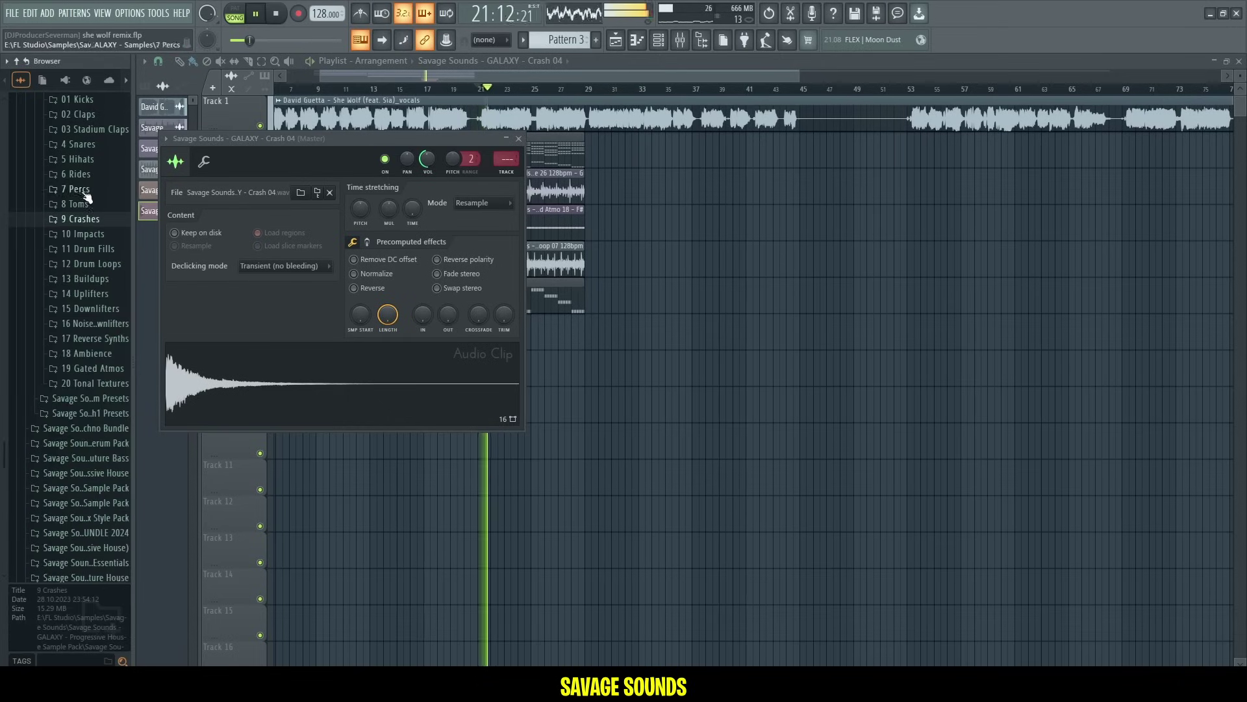
pyautogui.scroll(4, 87, 175)
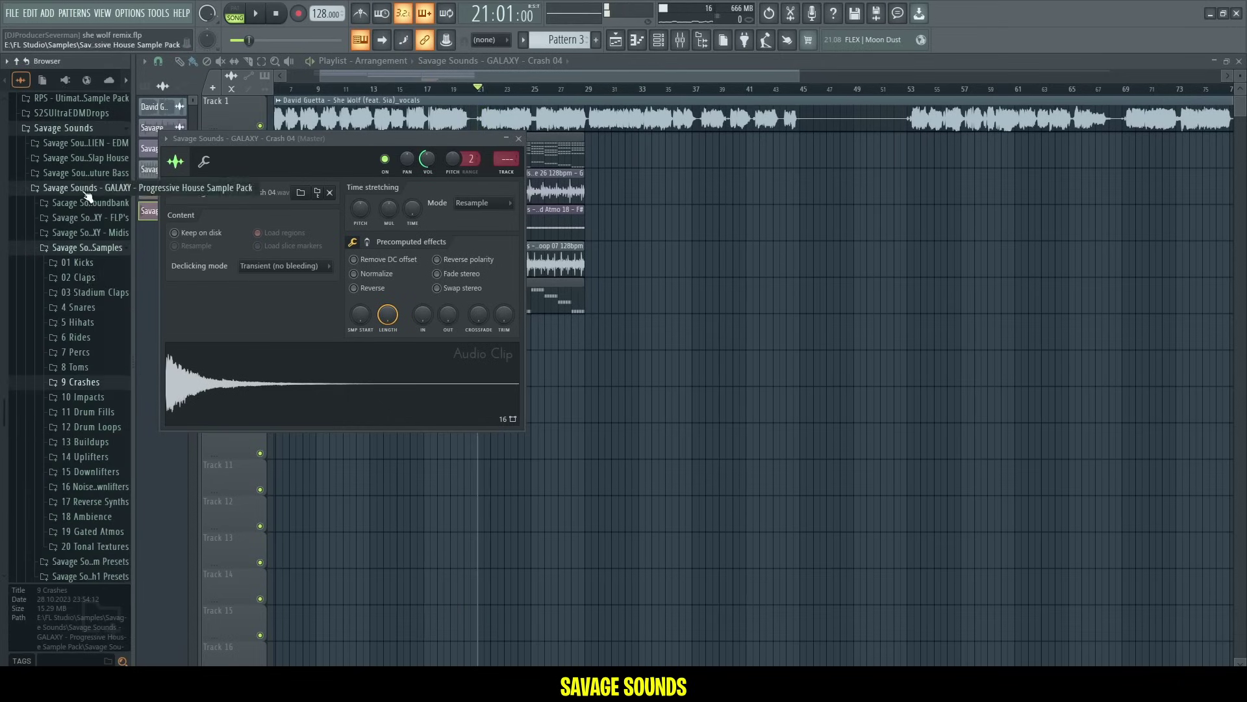
pyautogui.click(73, 293)
pyautogui.click(75, 311)
pyautogui.click(71, 338)
pyautogui.click(69, 351)
pyautogui.click(71, 365)
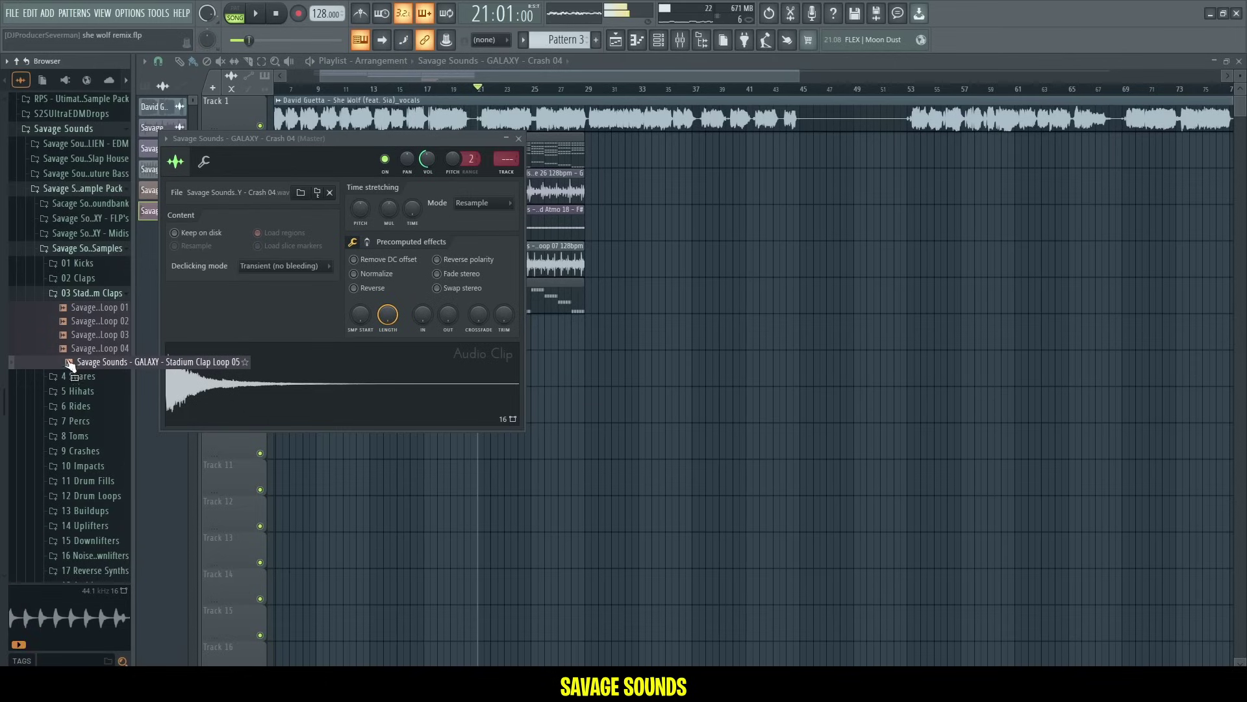
pyautogui.click(73, 350)
pyautogui.moveTo(81, 362); pyautogui.dragTo(487, 412)
pyautogui.press('space')
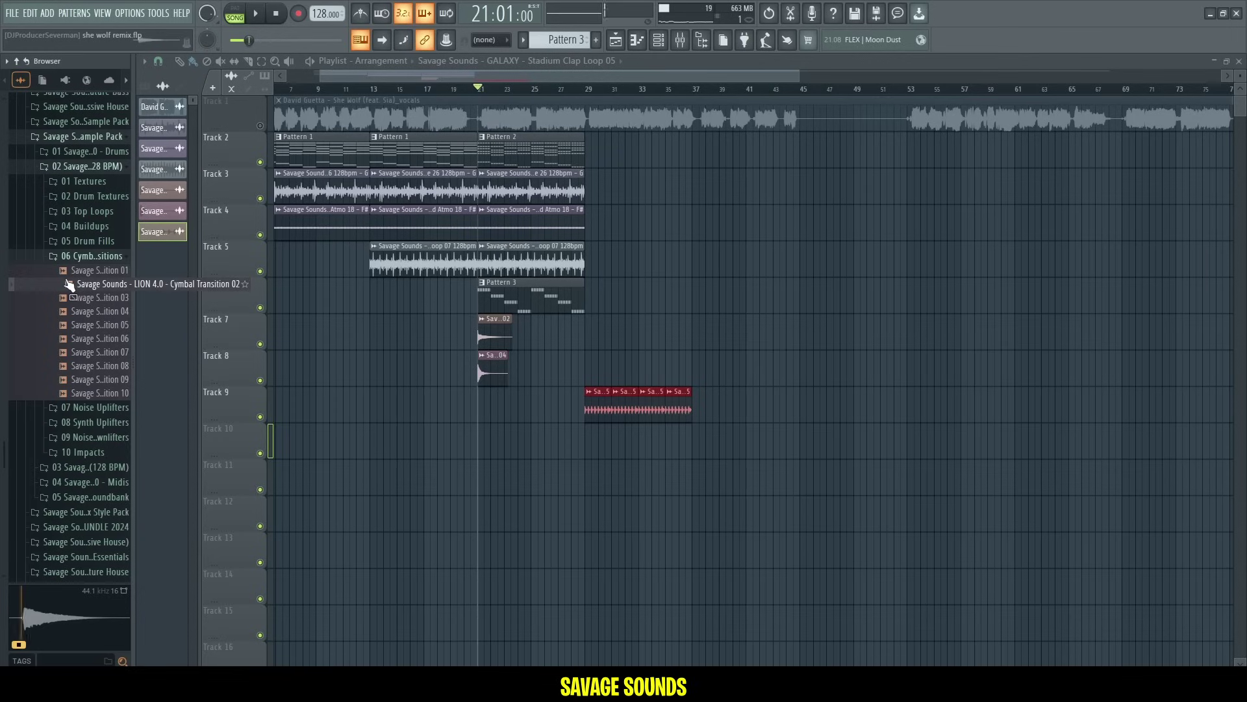
# - Audition the LION 4.0 cymbal transitions and place Cymbal Transition 09 on Track 9 leading into bar 21
pyautogui.click(74, 368)
pyautogui.click(75, 381)
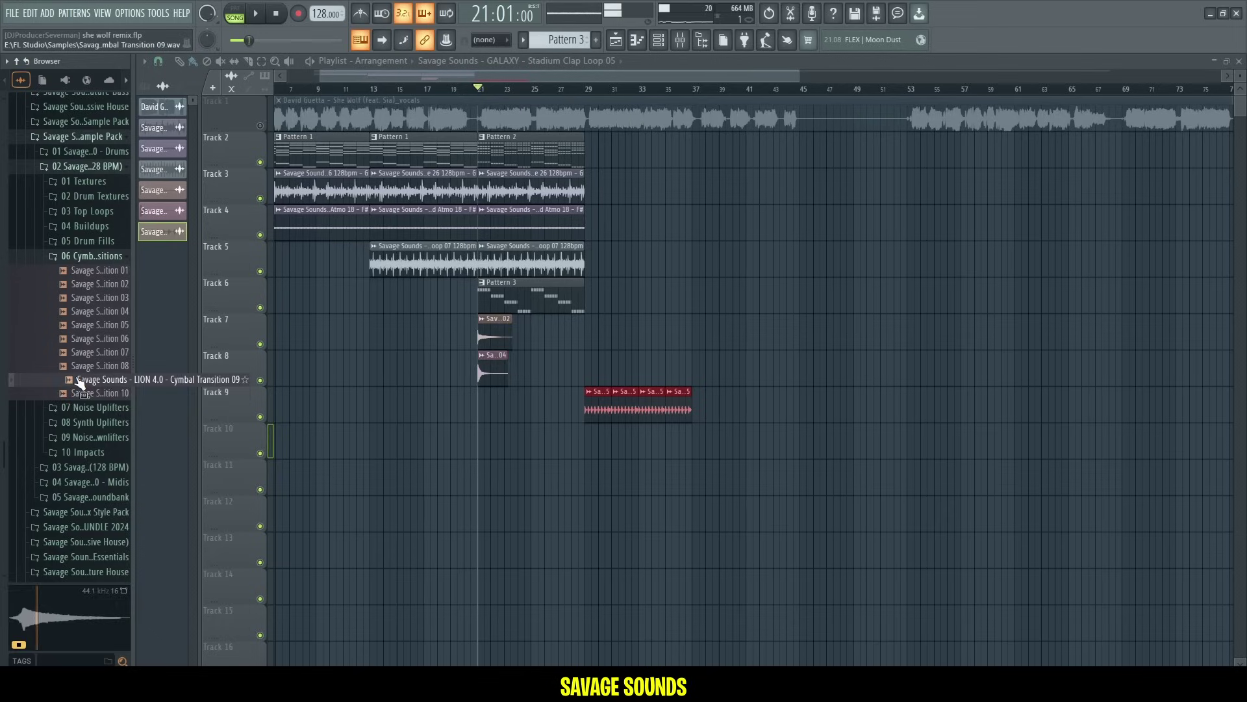
pyautogui.click(74, 394)
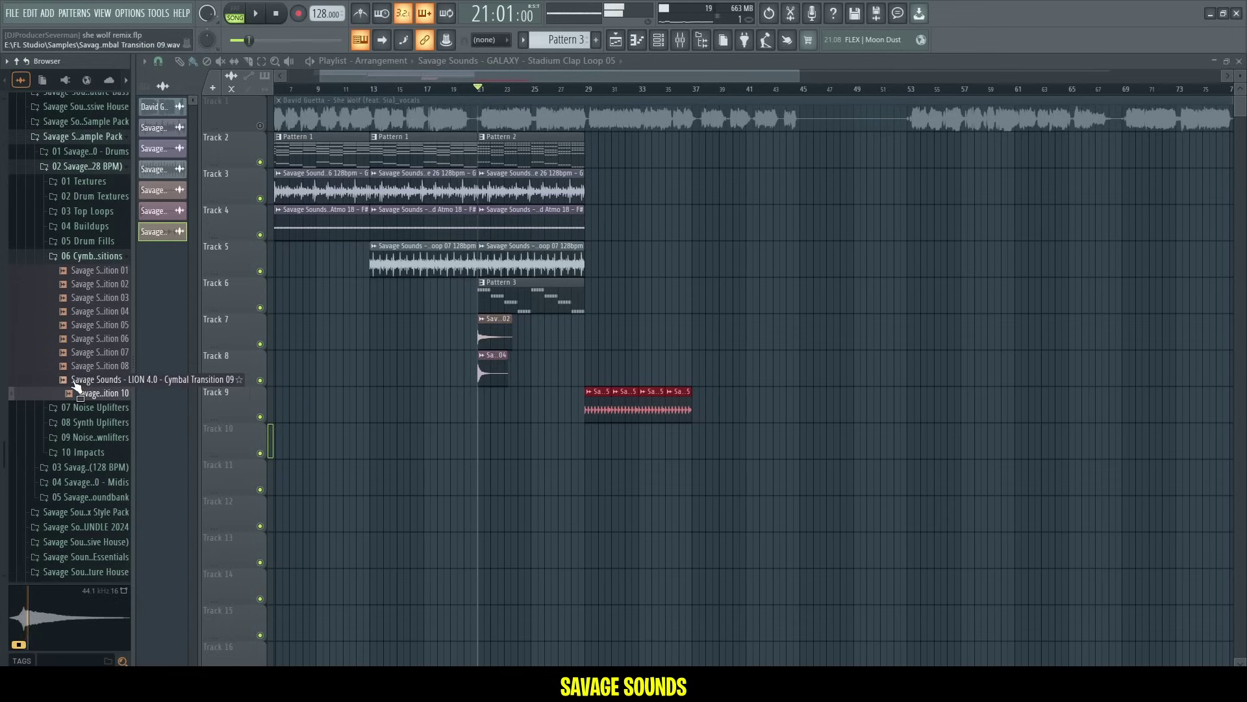
pyautogui.moveTo(74, 385); pyautogui.dragTo(484, 407)
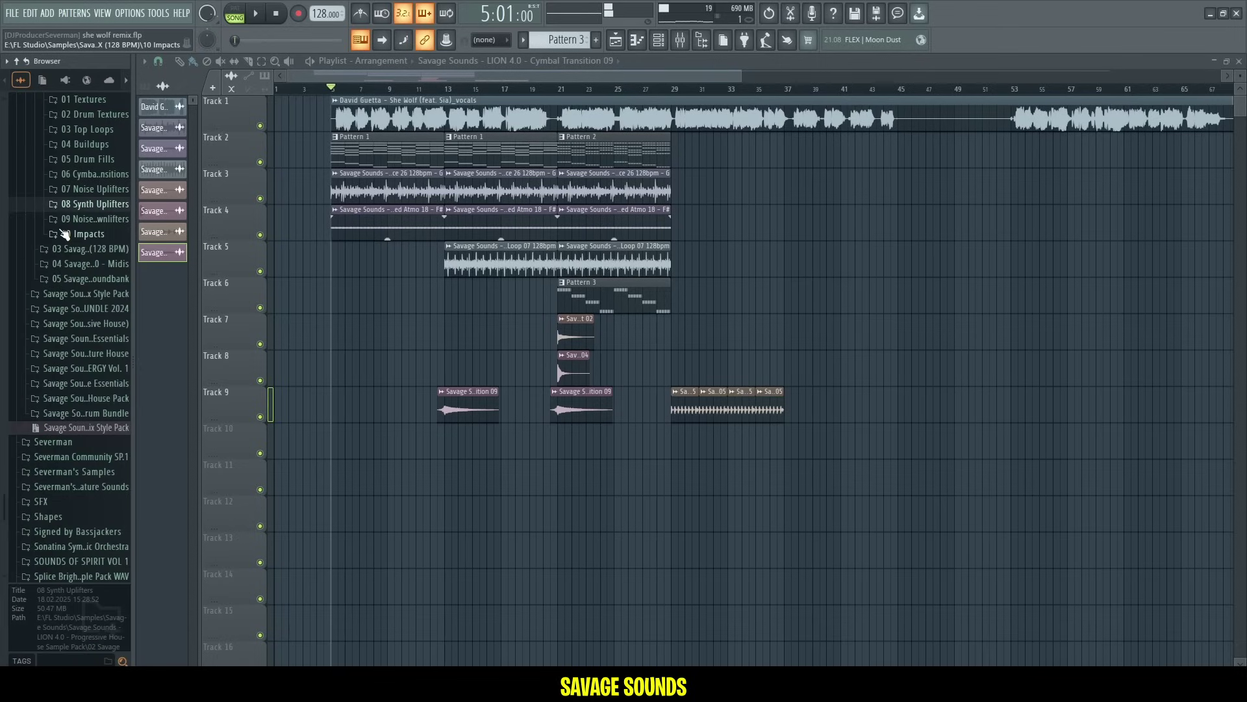
# - Audition the LION 4.0 impact samples and place Impact 02 on Track 10 at bar 13
pyautogui.click(65, 234)
pyautogui.click(69, 278)
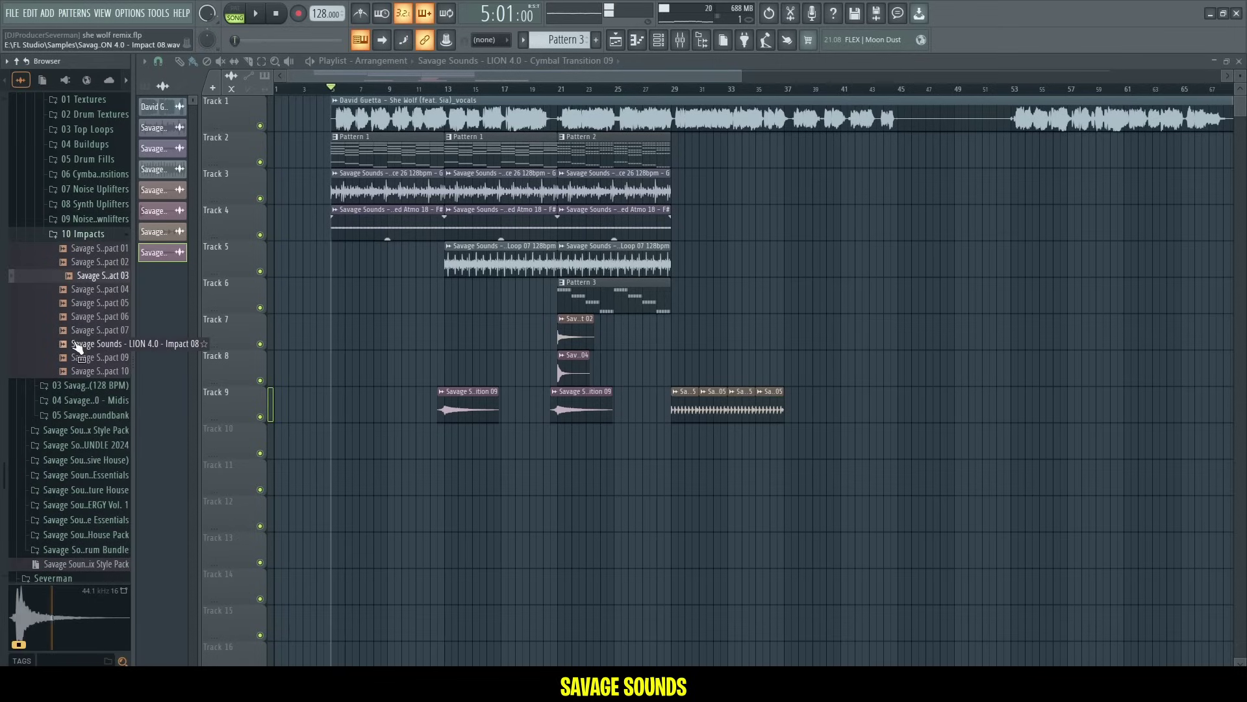
pyautogui.click(75, 345)
pyautogui.click(76, 264)
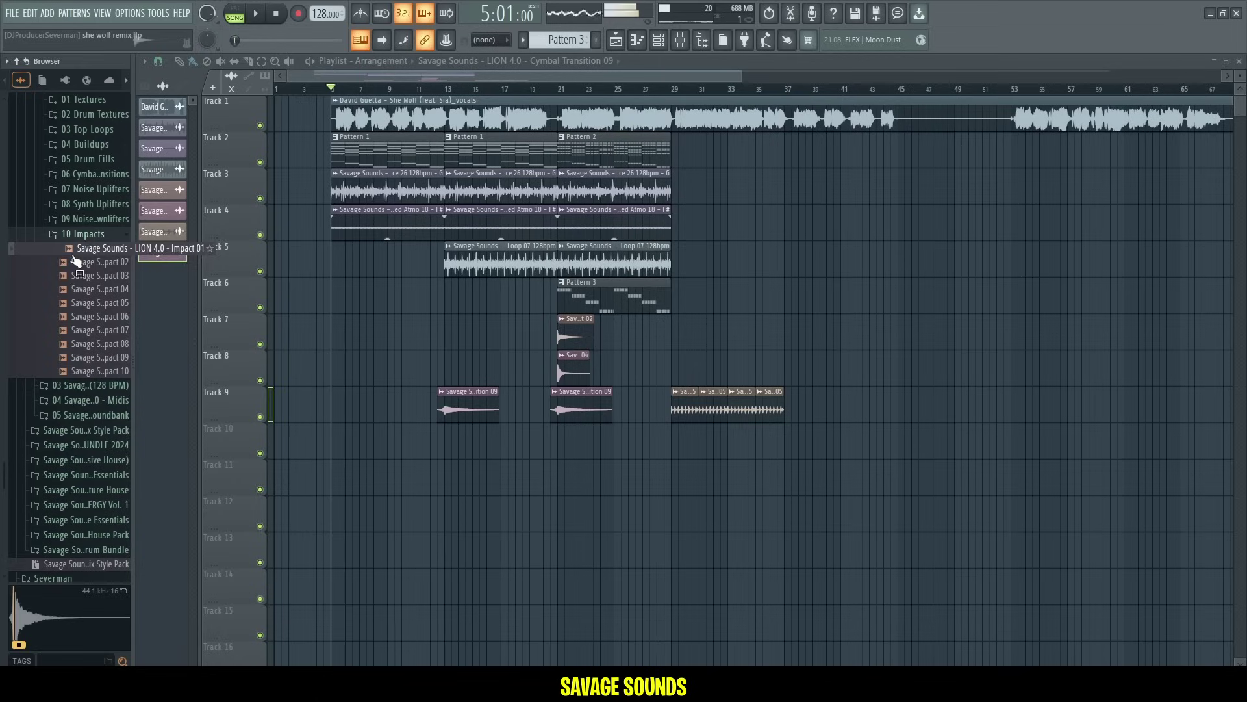
pyautogui.moveTo(409, 434); pyautogui.dragTo(443, 441)
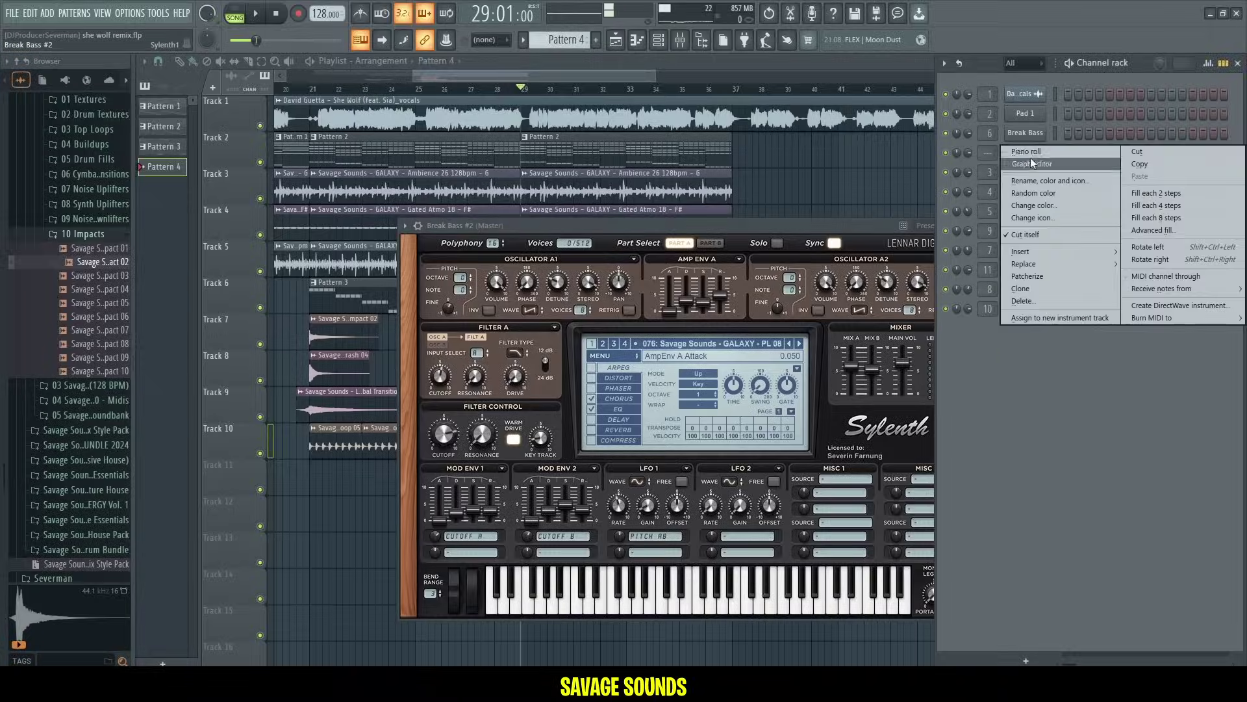
# - Open the Break Bass #2 piano roll in Pattern 4 and draw three G5 notes at the start of bar 1
pyautogui.click(1032, 159)
pyautogui.click(1031, 157)
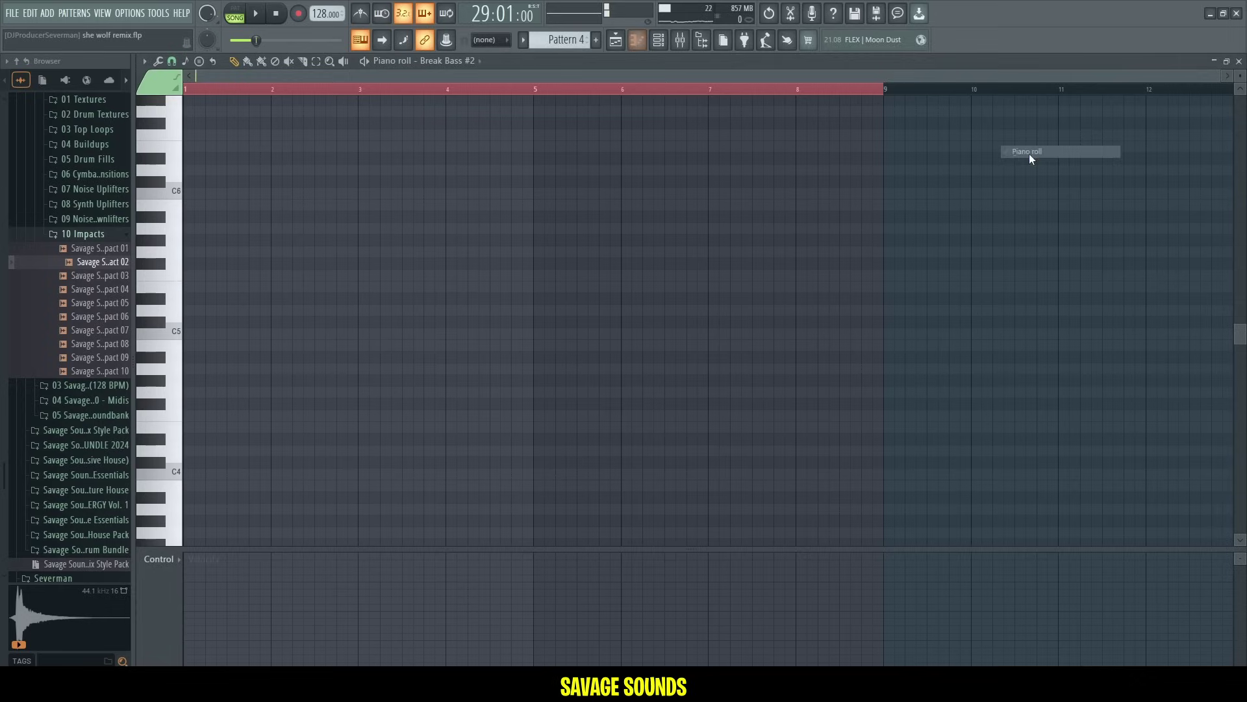
pyautogui.click(241, 18)
pyautogui.scroll(-3, 297, 269)
pyautogui.click(233, 263)
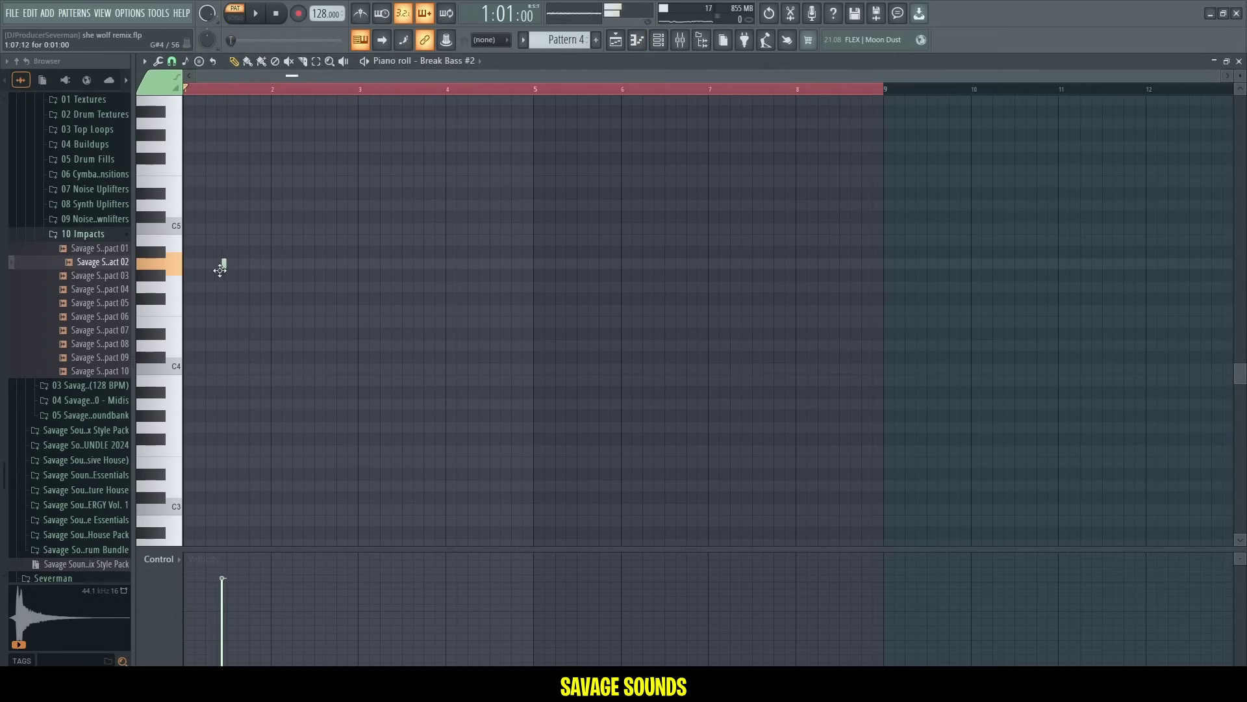
pyautogui.rightClick(188, 276)
pyautogui.scroll(4, 245, 281)
pyautogui.scroll(4, 234, 91)
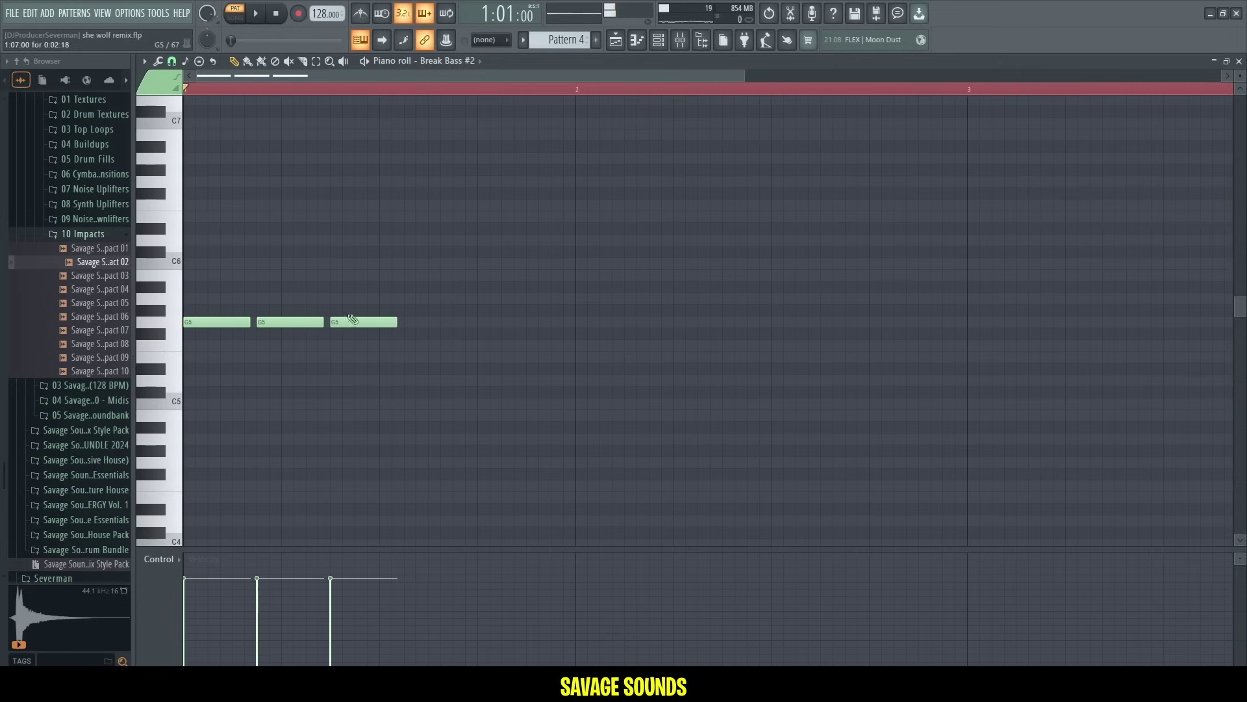
# - Raise the third note in bar 1 to D6 and add two more G5 notes after it
pyautogui.press('space')
pyautogui.press('space')
pyautogui.press('space')
pyautogui.press('space')
pyautogui.press('space')
pyautogui.moveTo(434, 326); pyautogui.dragTo(429, 327)
pyautogui.click(485, 326)
pyautogui.press('space')
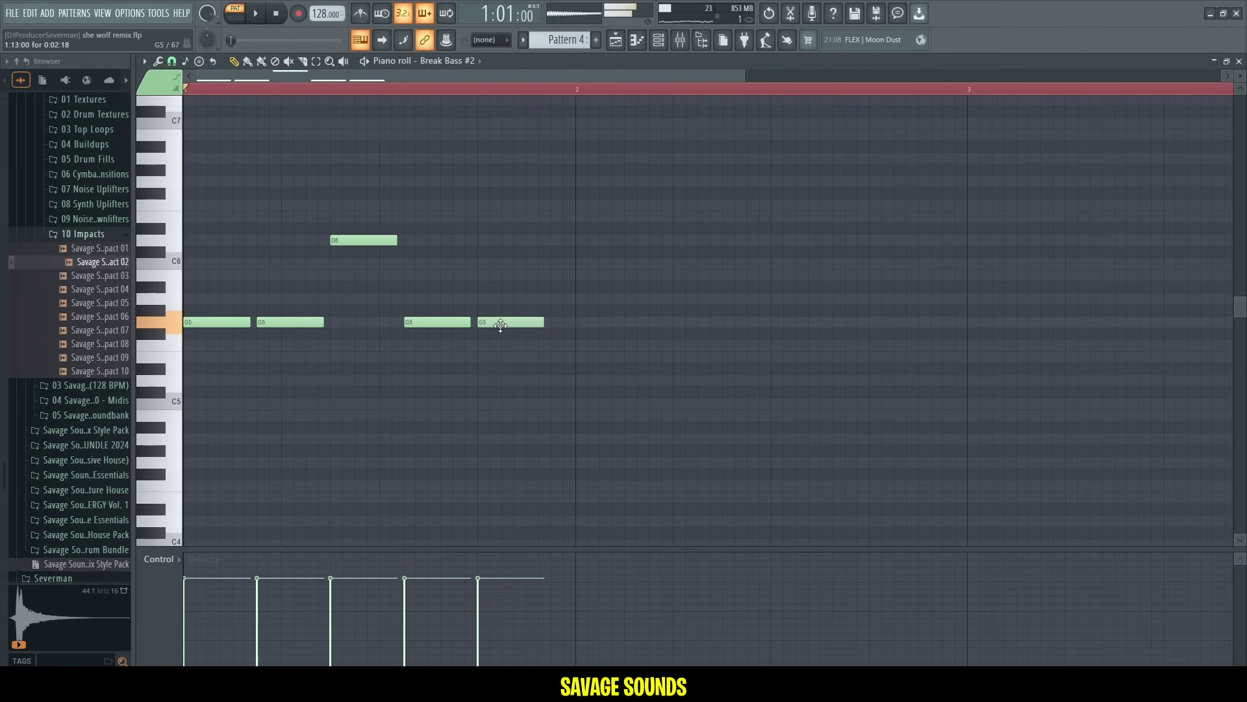
# - Add a short A5 note at the end of bar 1 and play the melody
pyautogui.press('space')
pyautogui.press('space')
pyautogui.moveTo(556, 317); pyautogui.dragTo(553, 296)
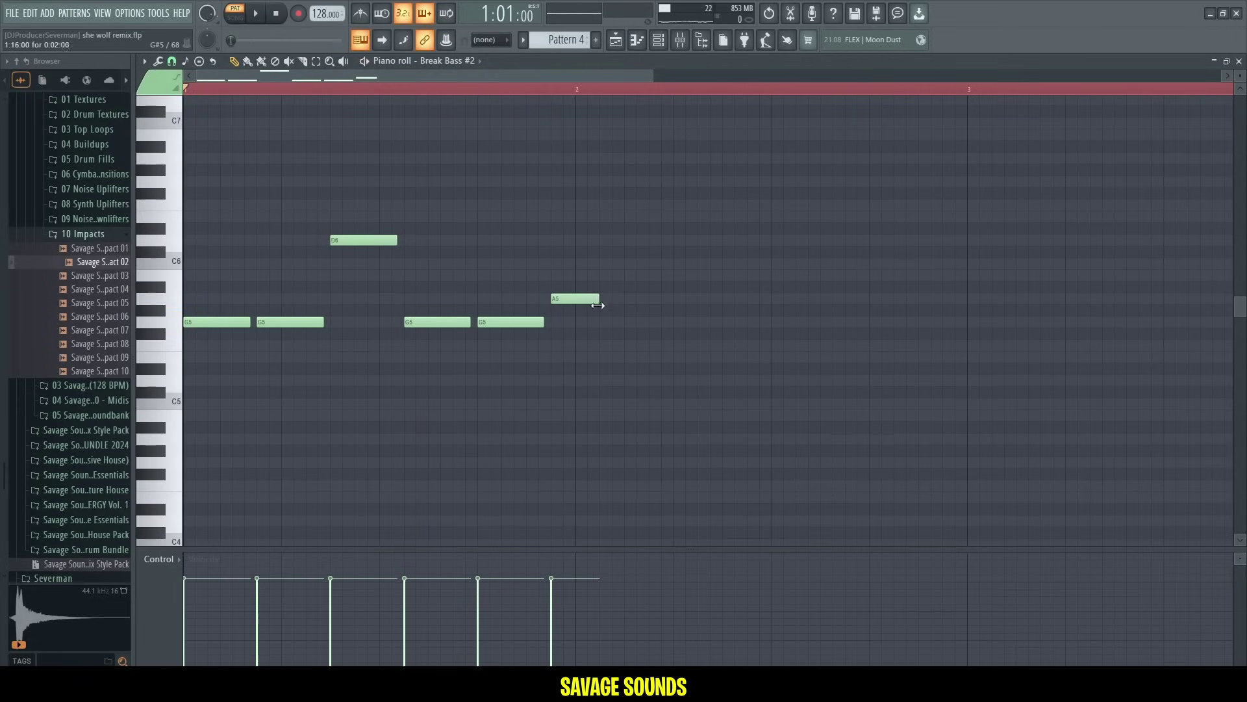
pyautogui.press('space')
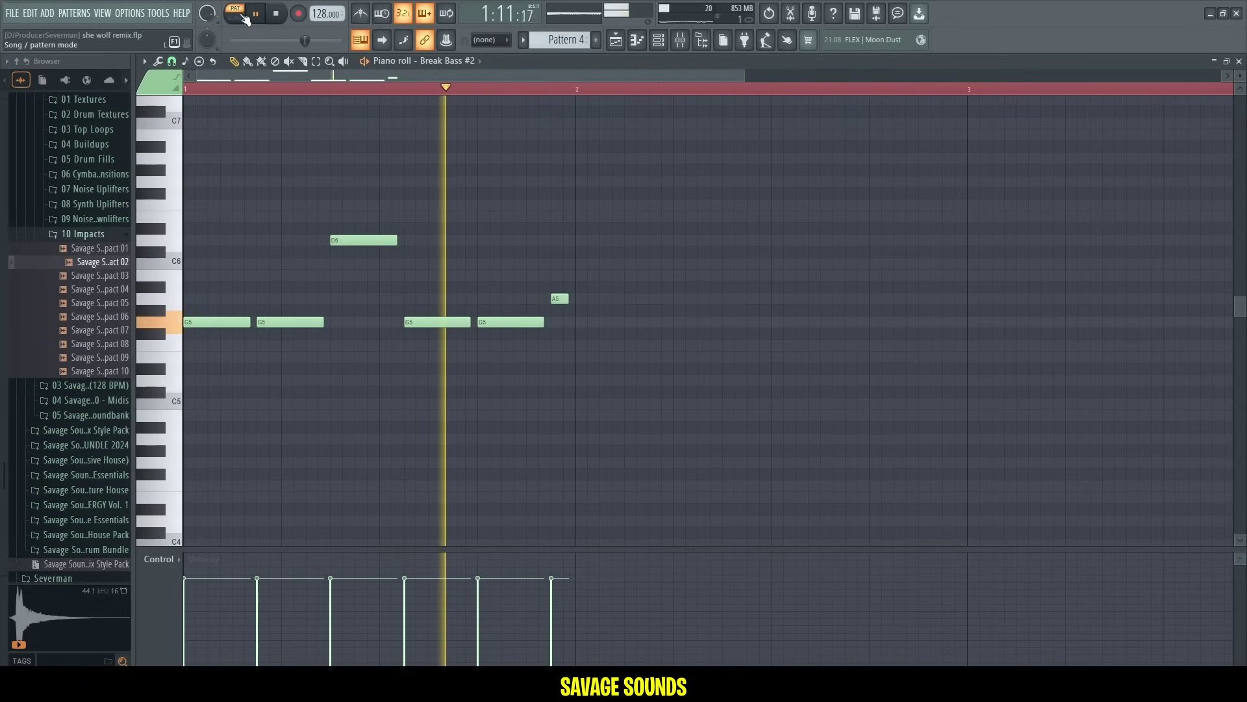
# - Repeat the melody through bar 4 with bars 2 to 4 based on F#5, E5 and D#5, and raise bar 3's high note to D6
pyautogui.hotkey('ctrl', 'a')
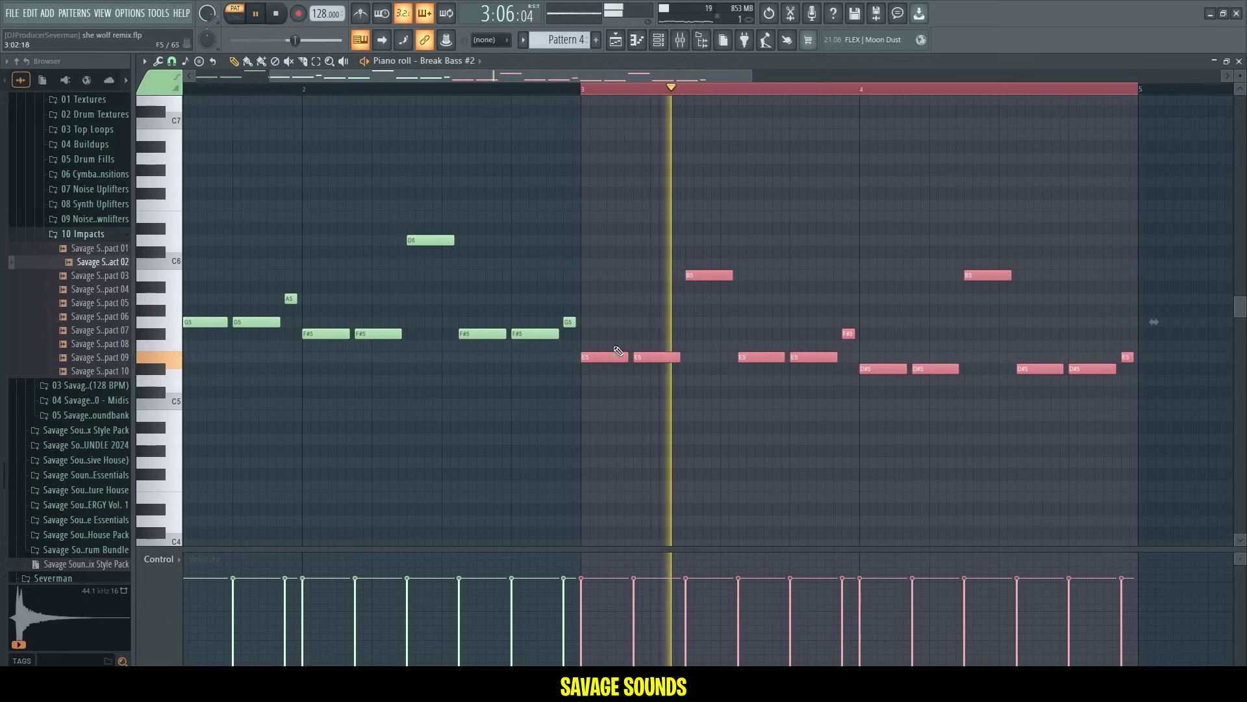
pyautogui.press('space')
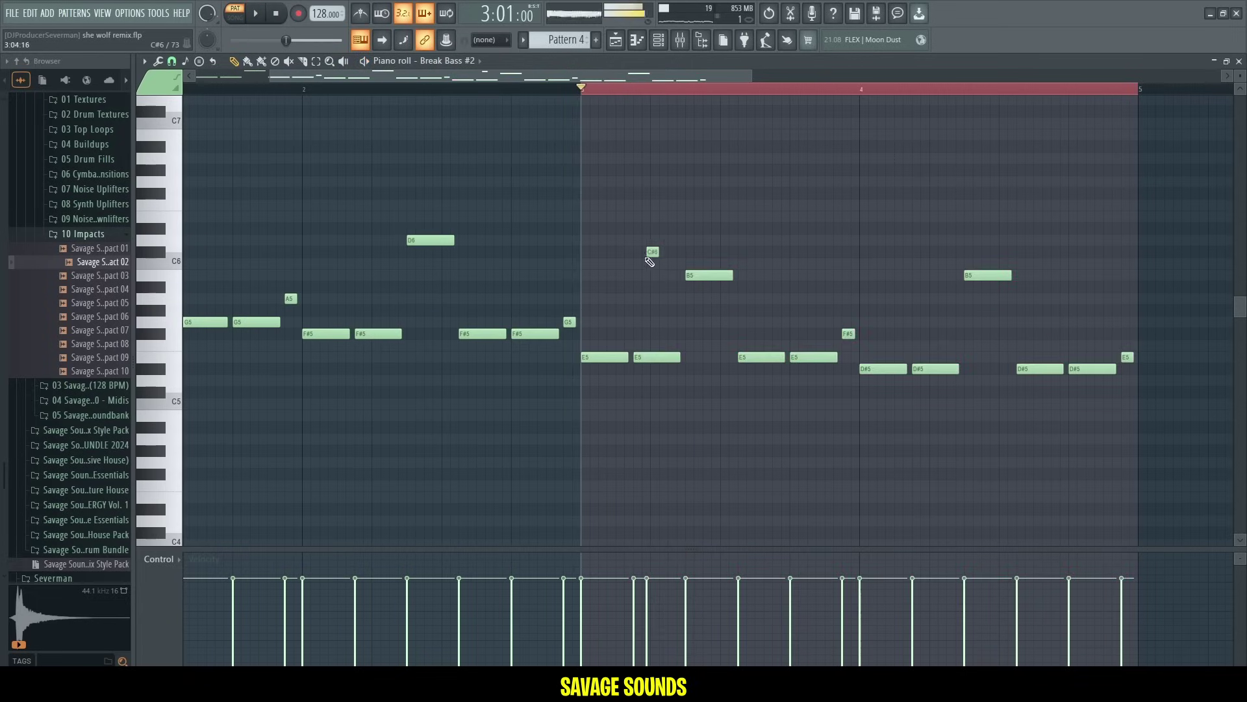
pyautogui.press('space')
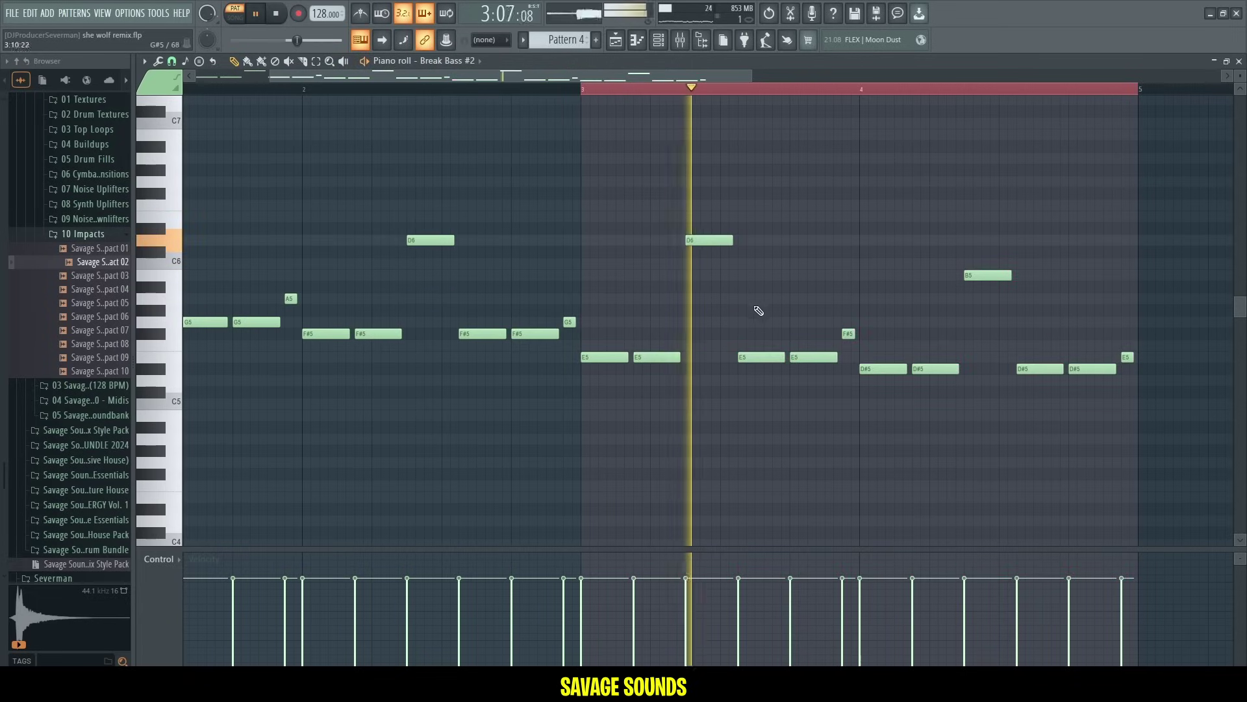
# - Place Pattern 4 on Track 11 of the playlist at bar 45 and play the arrangement from bar 47
pyautogui.press('space')
pyautogui.press('F5')
pyautogui.click(952, 473)
pyautogui.click(953, 96)
pyautogui.press('space')
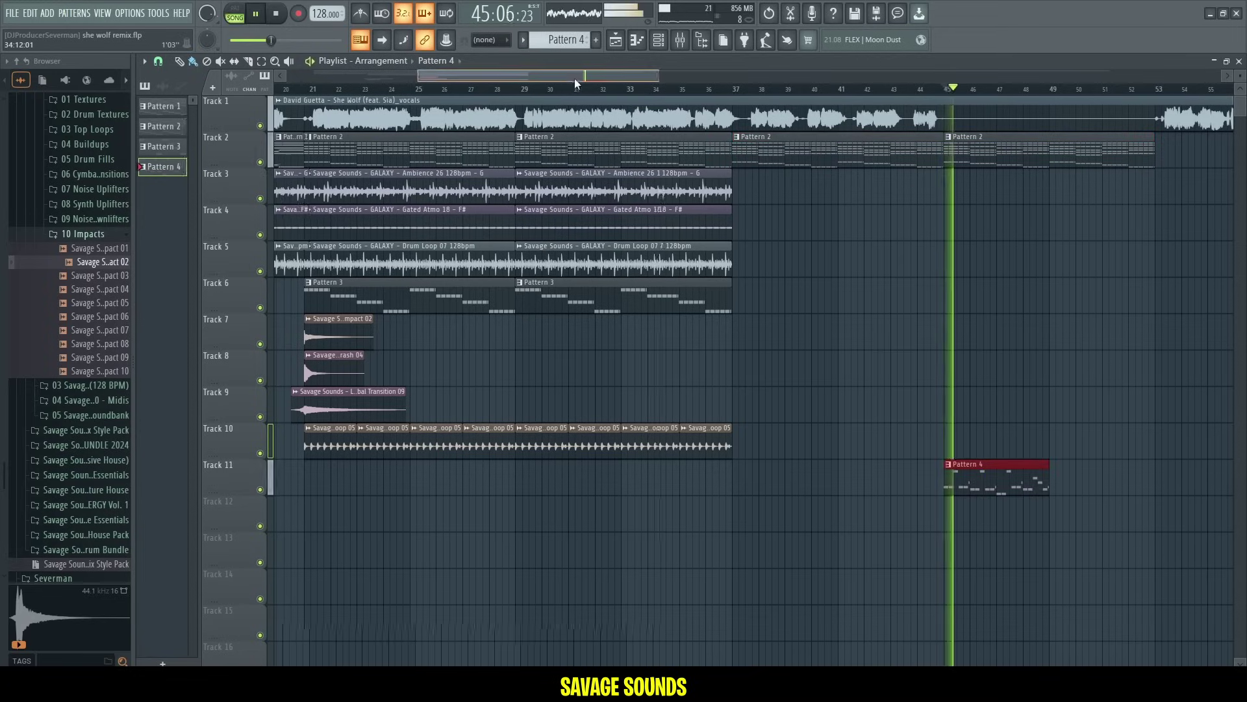
pyautogui.scroll(3, 494, 96)
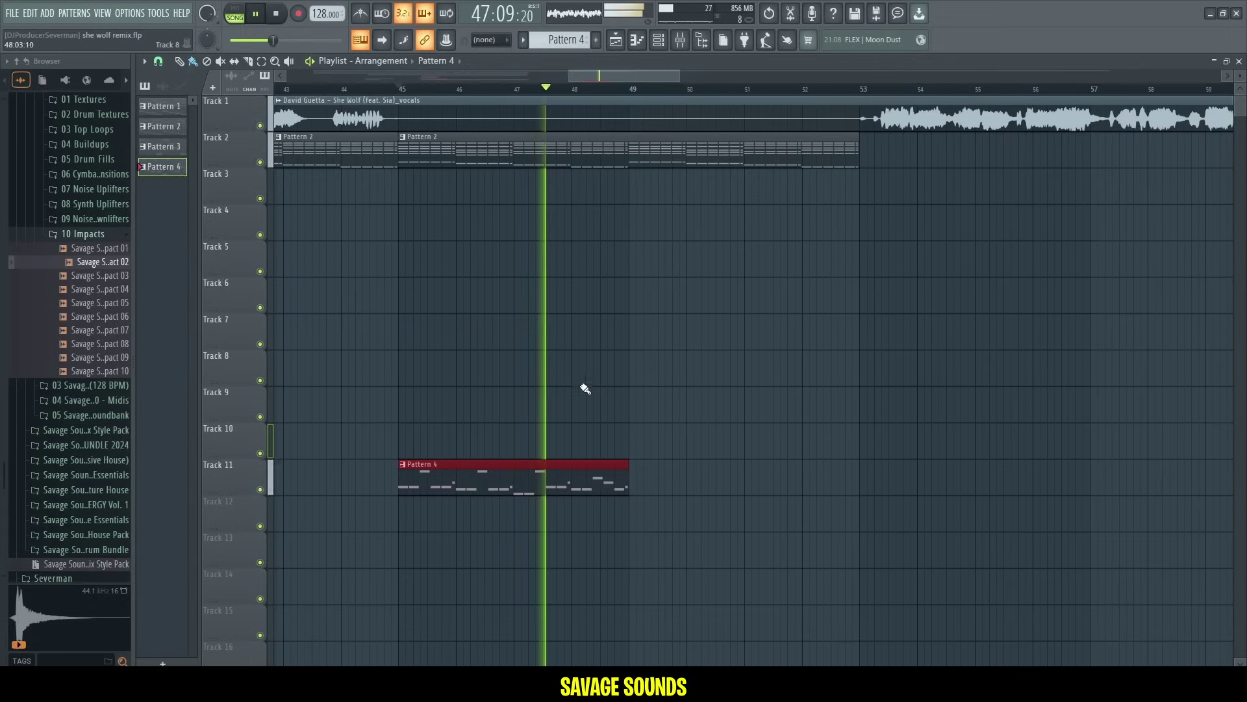
pyautogui.click(517, 89)
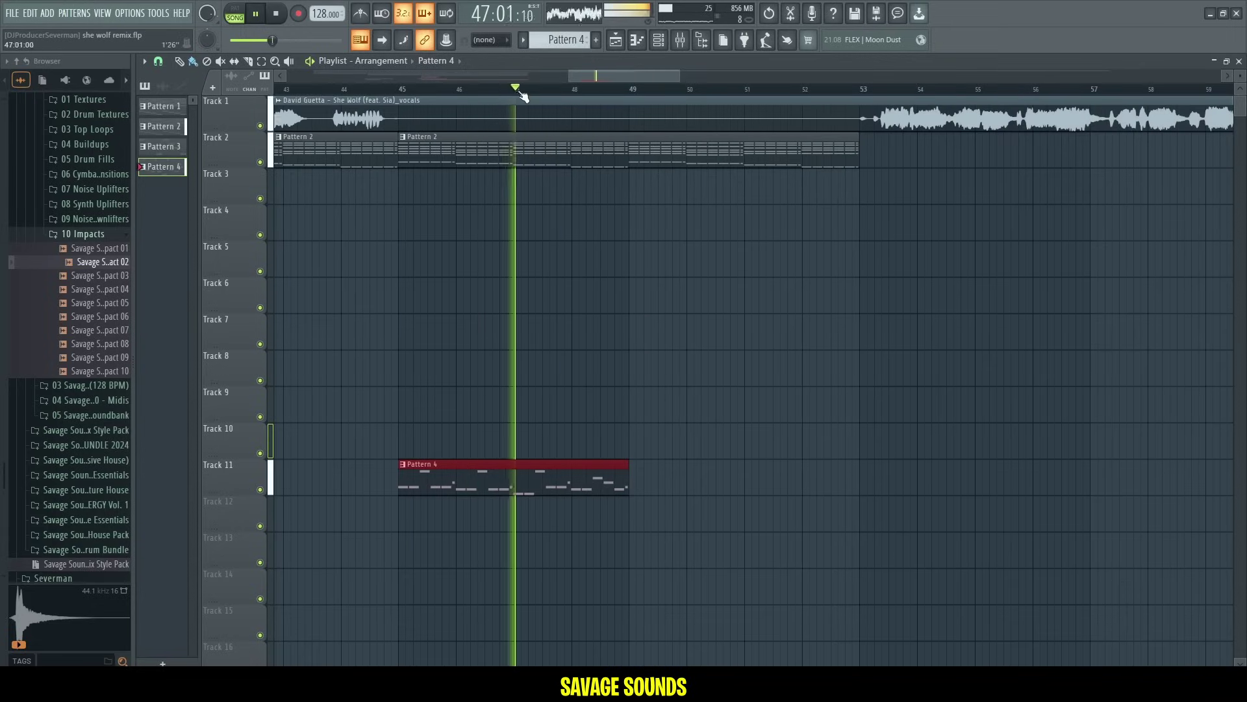
# - Lower the fourth and fifth notes of bar 3 in Pattern 4's melody to E5
pyautogui.doubleClick(545, 482)
pyautogui.moveTo(263, 335); pyautogui.dragTo(294, 358)
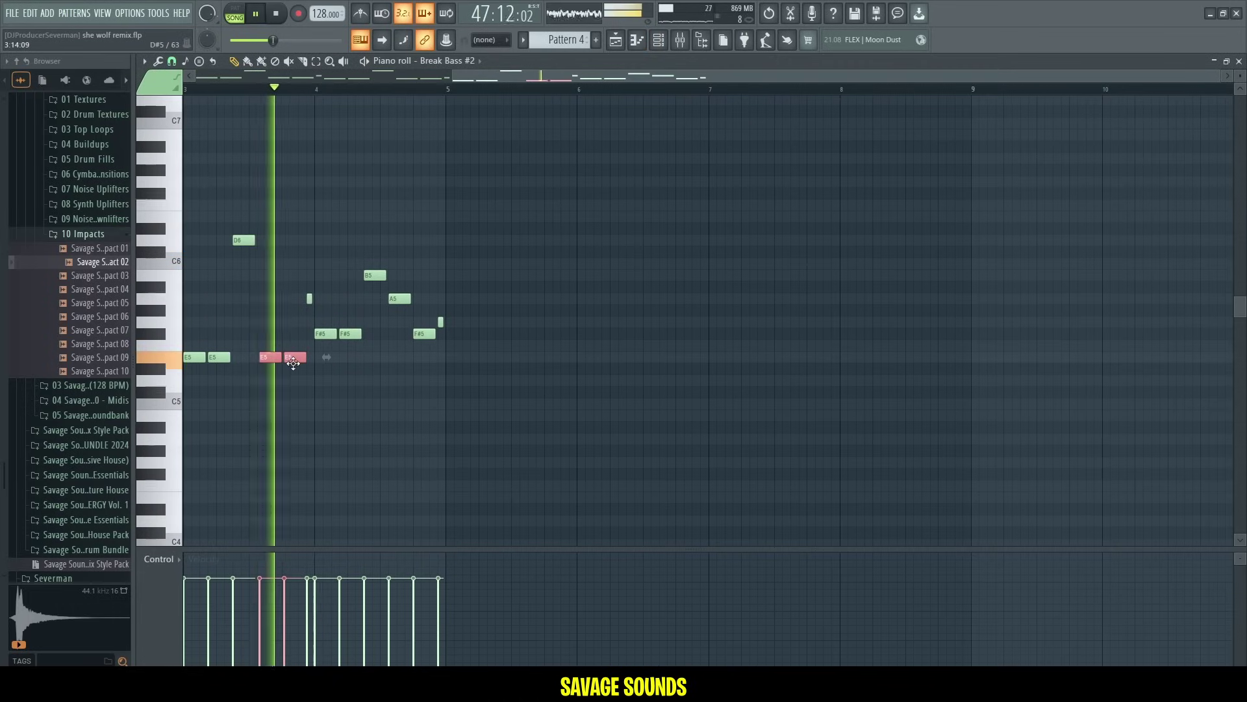
pyautogui.click(354, 391)
pyautogui.rightClick(354, 392)
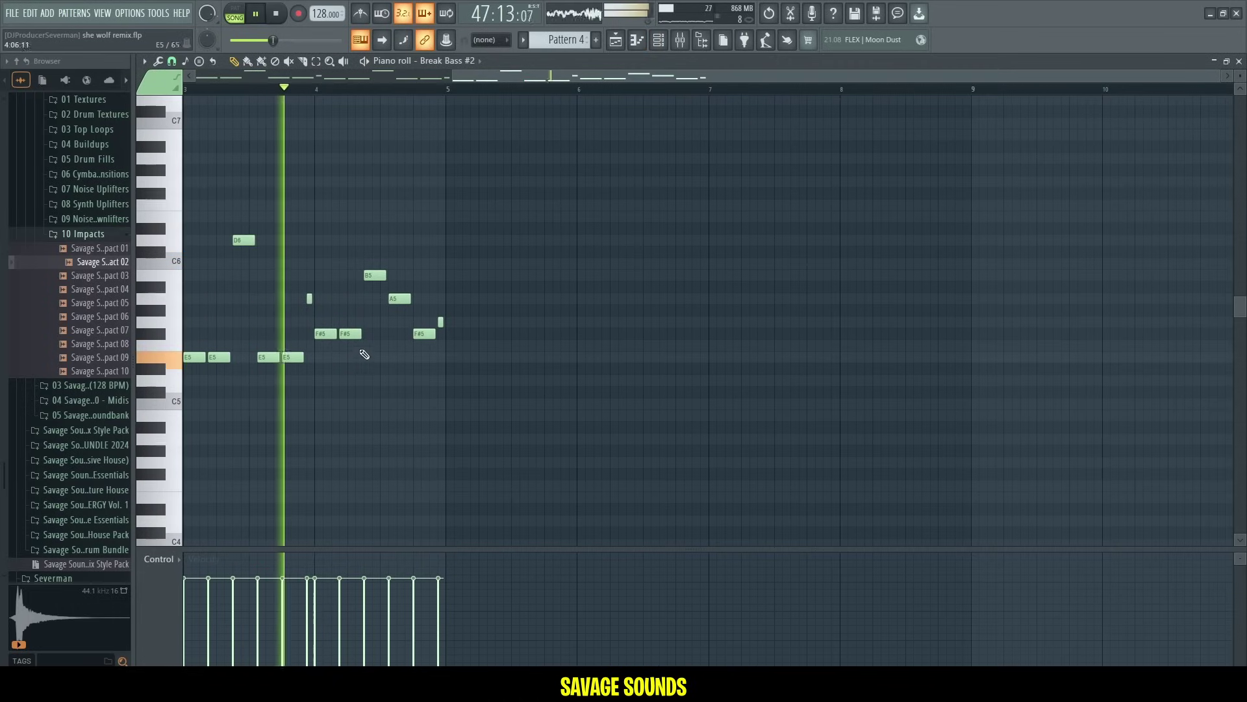
pyautogui.keyDown('ctrl'); pyautogui.rightClick(273, 88); pyautogui.keyUp('ctrl')
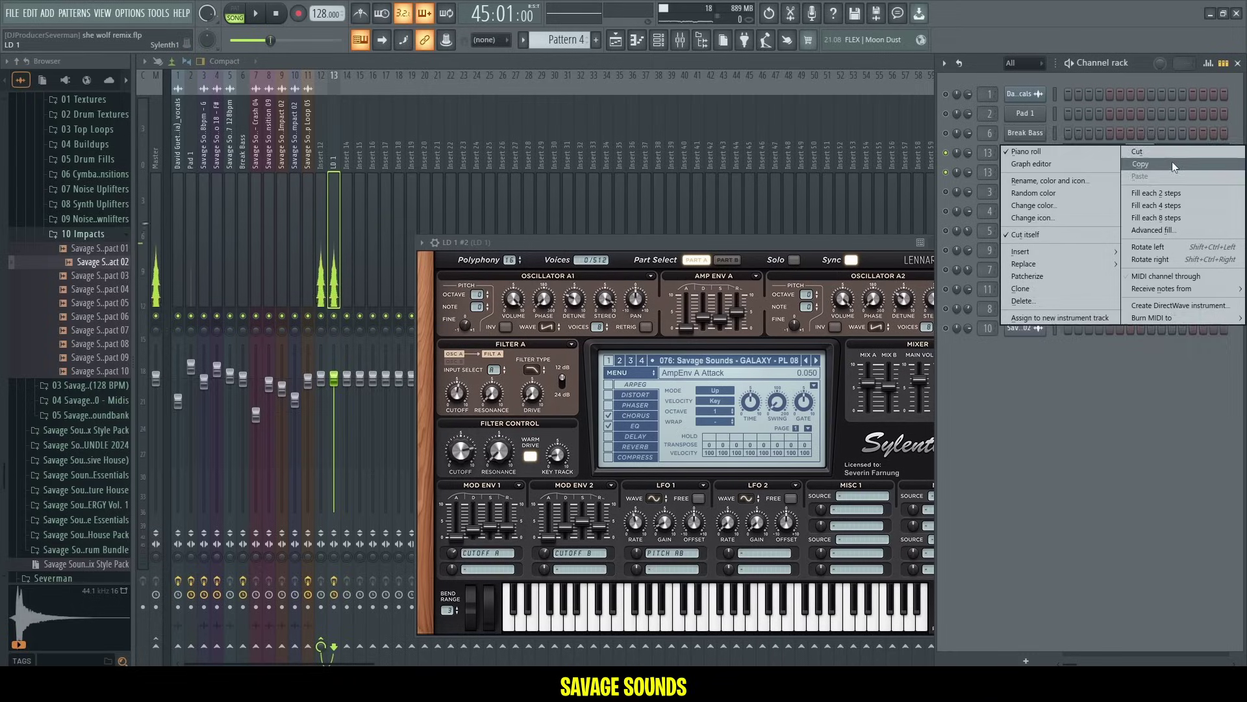
# - Paste the copied LD 1 melody into the LD 1 #2 channel and play it
pyautogui.rightClick(1018, 169)
pyautogui.click(1152, 195)
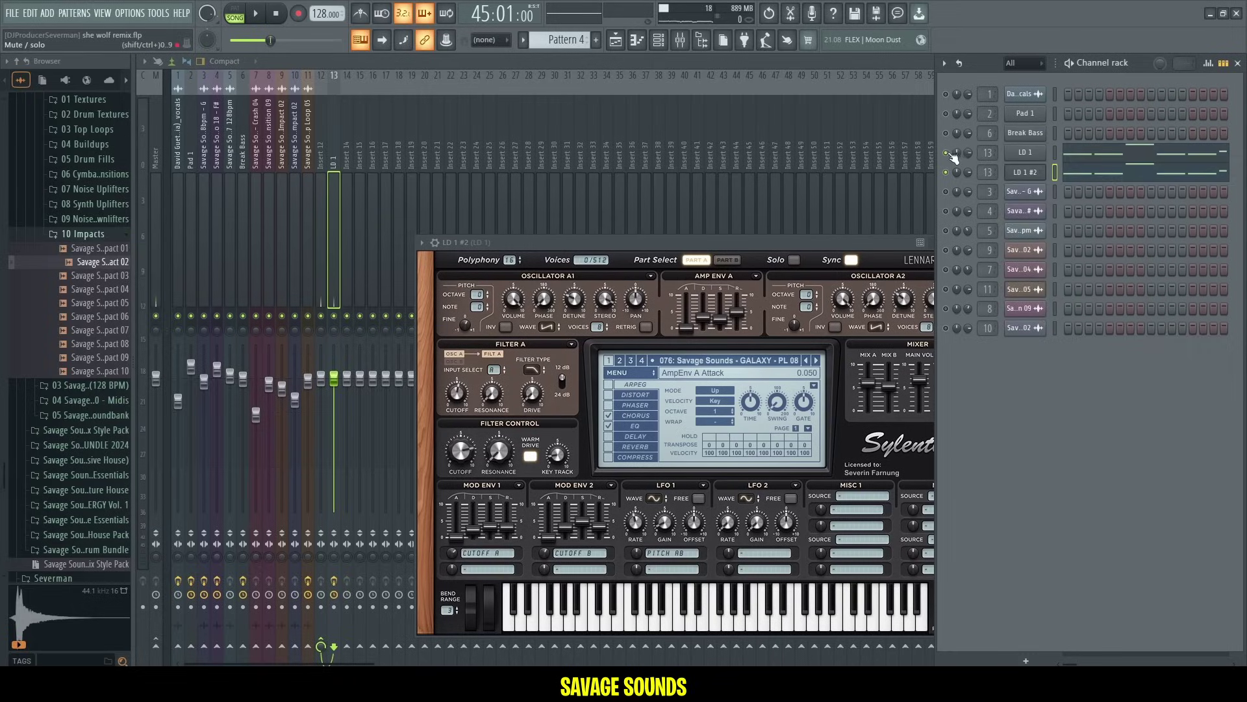
pyautogui.moveTo(785, 238); pyautogui.dragTo(770, 196)
pyautogui.press('space')
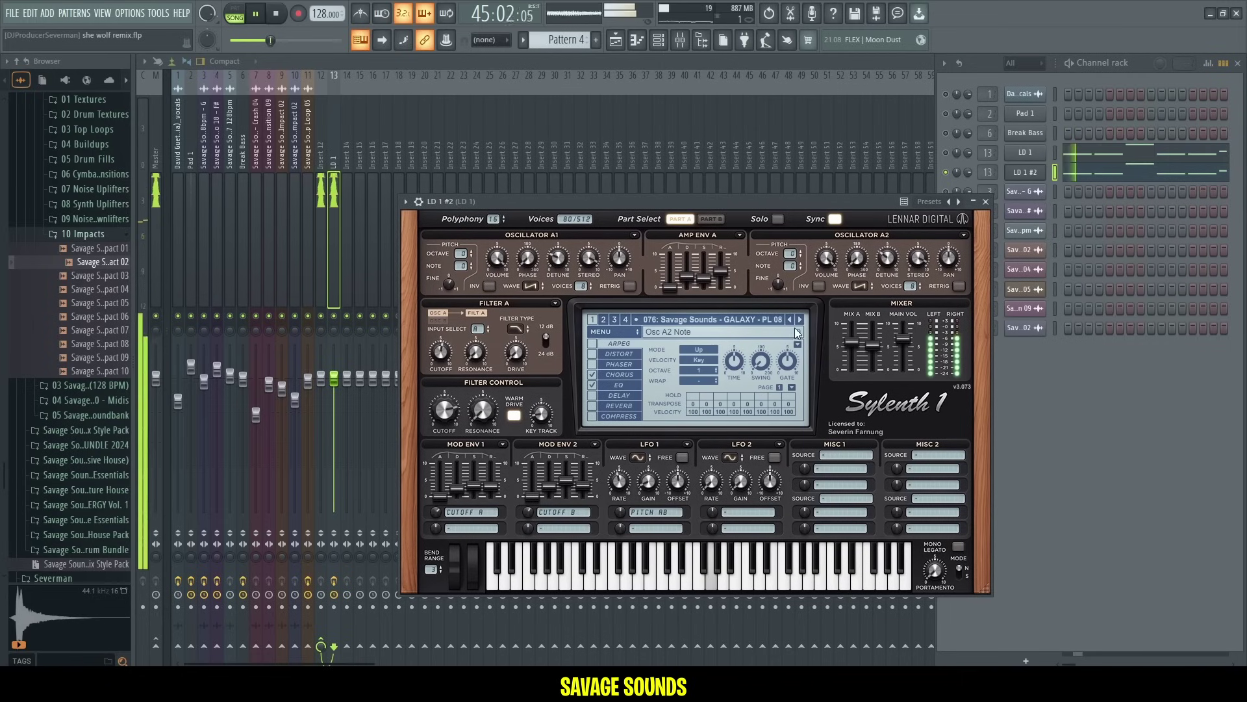
# - Load the Savage Sounds - GALAXY - LD 01 preset on LD 1 #2 and set Part B oscillator 2's octave to +1
pyautogui.click(801, 319)
pyautogui.click(714, 319)
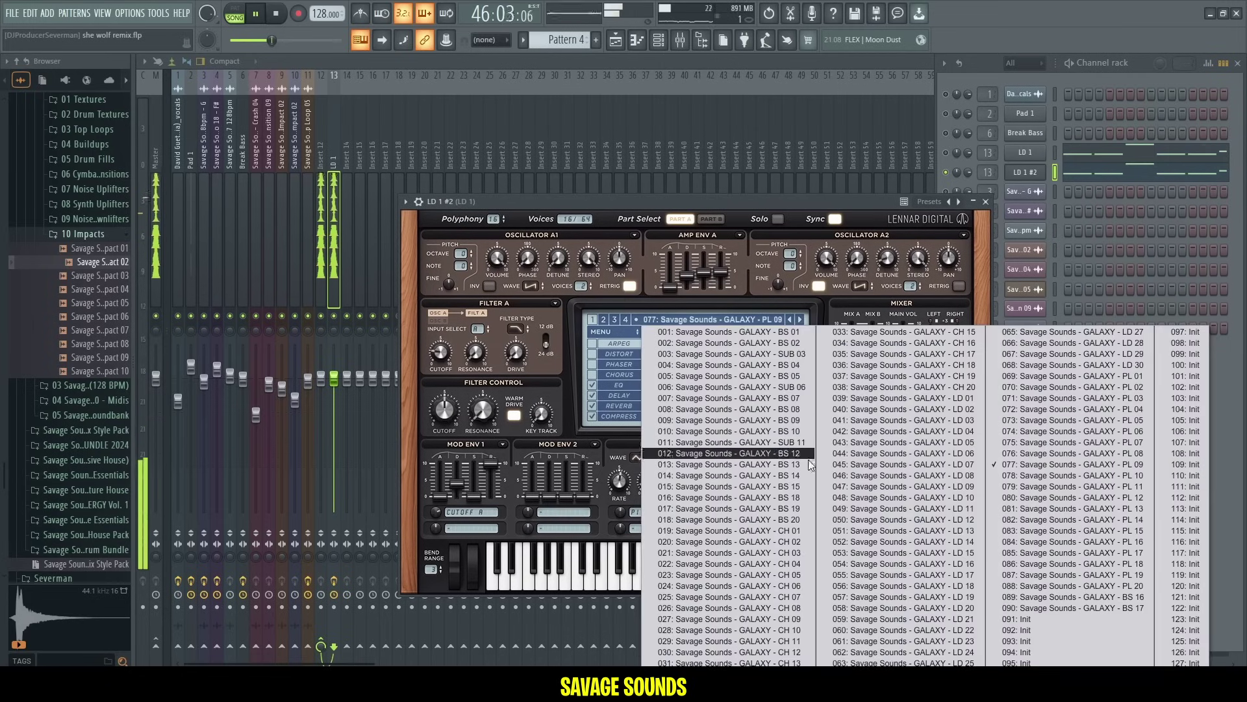
pyautogui.click(896, 398)
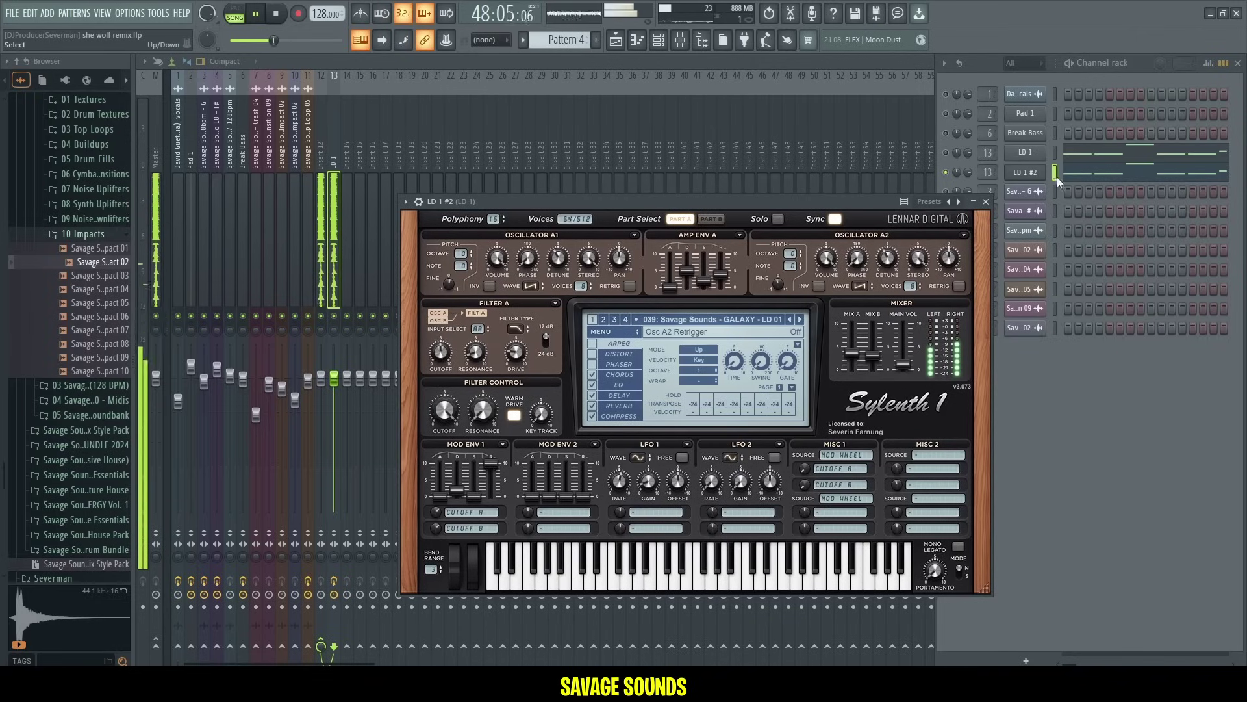
pyautogui.click(709, 220)
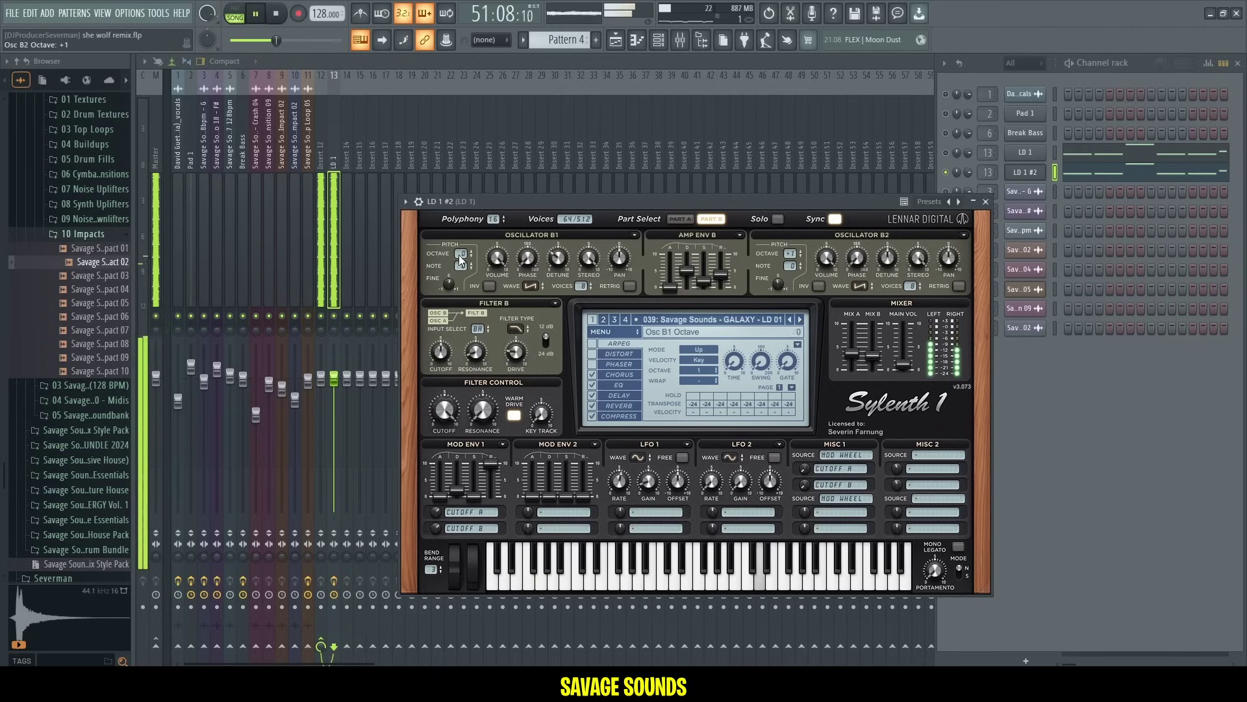
pyautogui.click(680, 220)
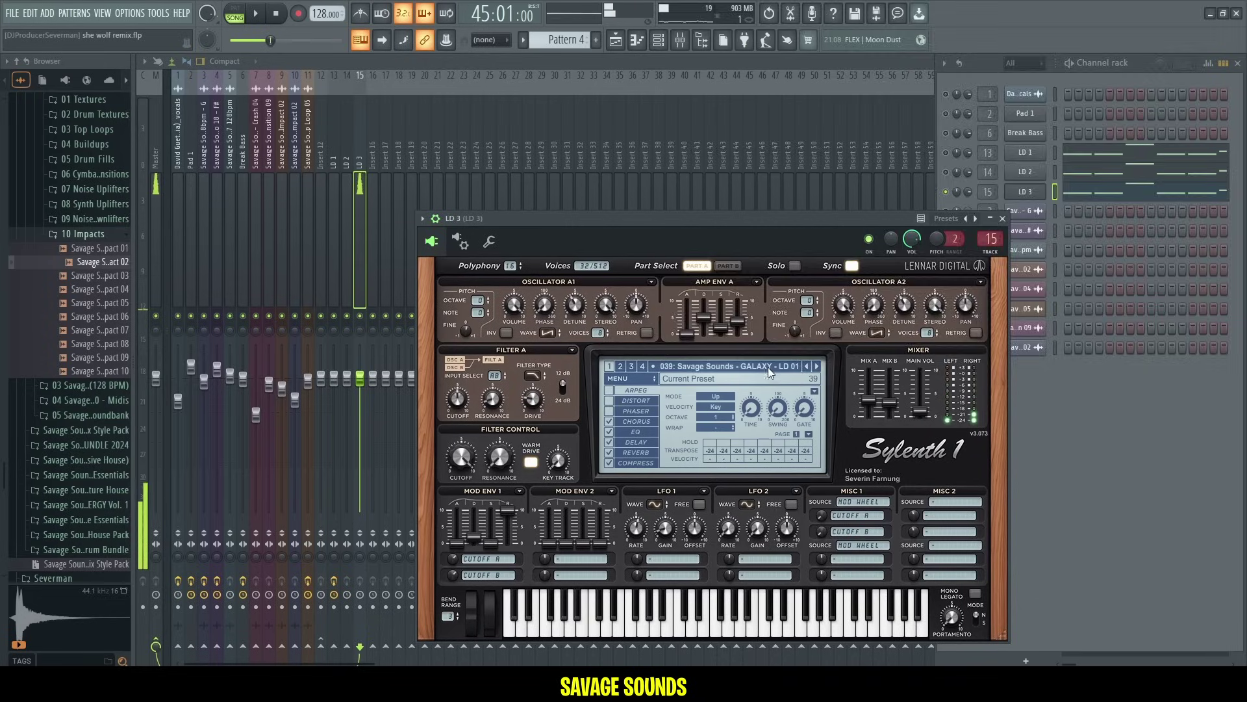
# - Try the GALAXY - LD 03 preset on the LD 3 channel during playback
pyautogui.click(767, 368)
pyautogui.click(627, 345)
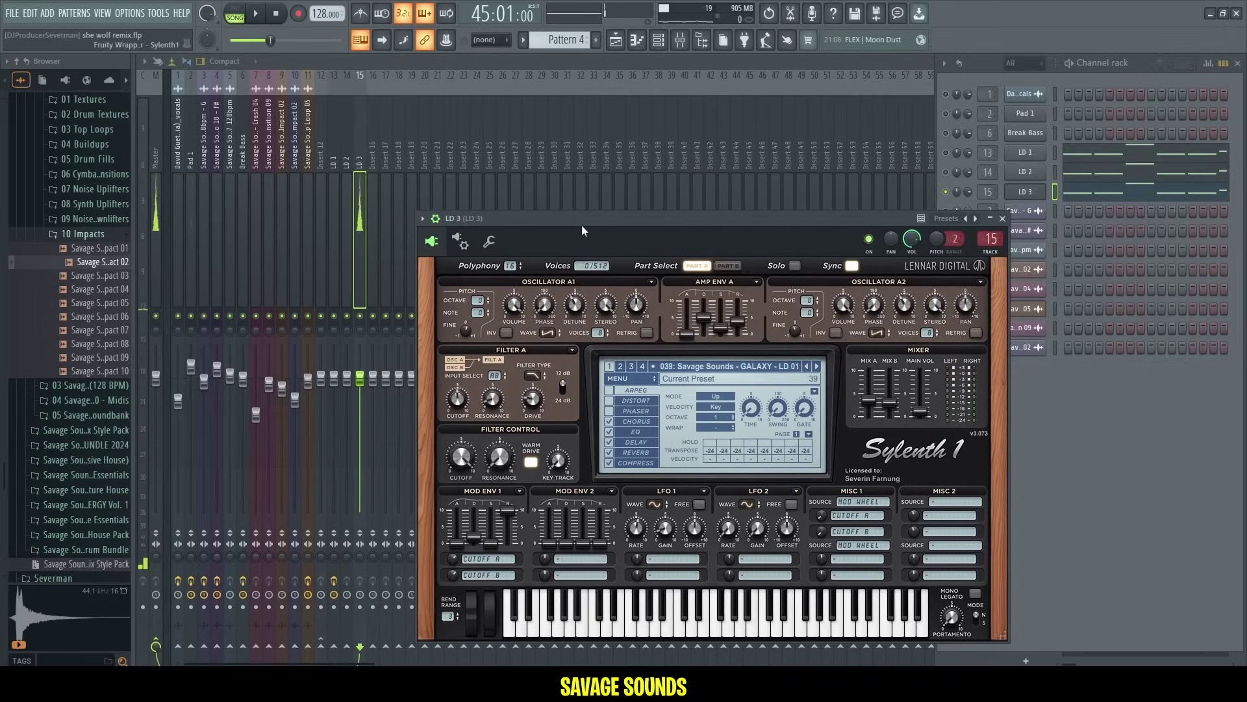
pyautogui.click(817, 366)
pyautogui.press('space')
pyautogui.click(817, 366)
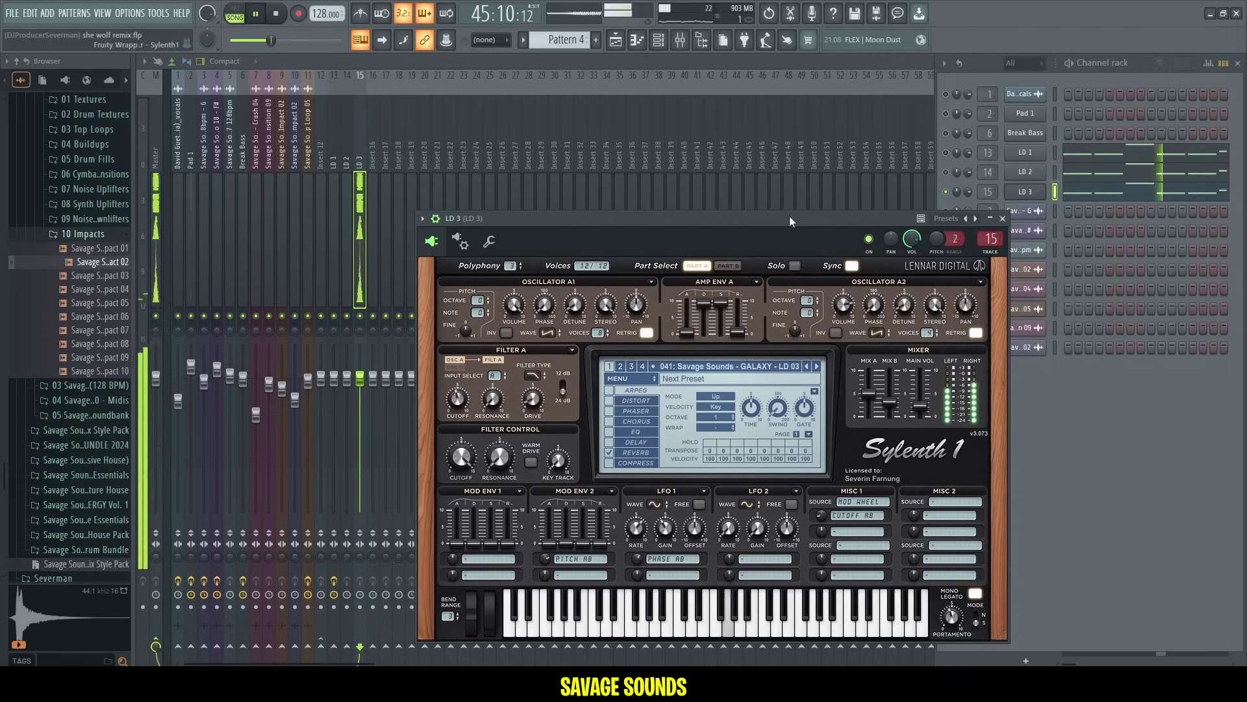
pyautogui.moveTo(789, 221); pyautogui.dragTo(774, 190)
pyautogui.click(1033, 194)
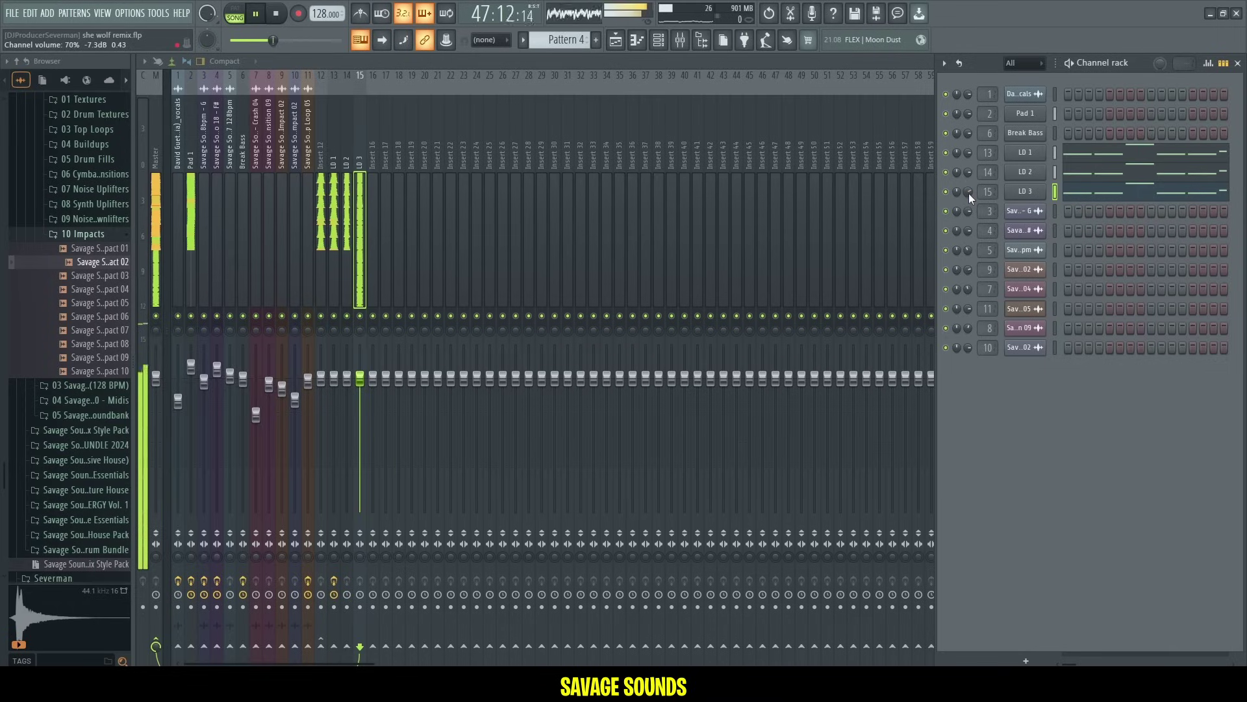
# - Audition the following lead presets on LD 3 and settle on Savage Sounds - GALAXY - LD 09
pyautogui.click(1011, 194)
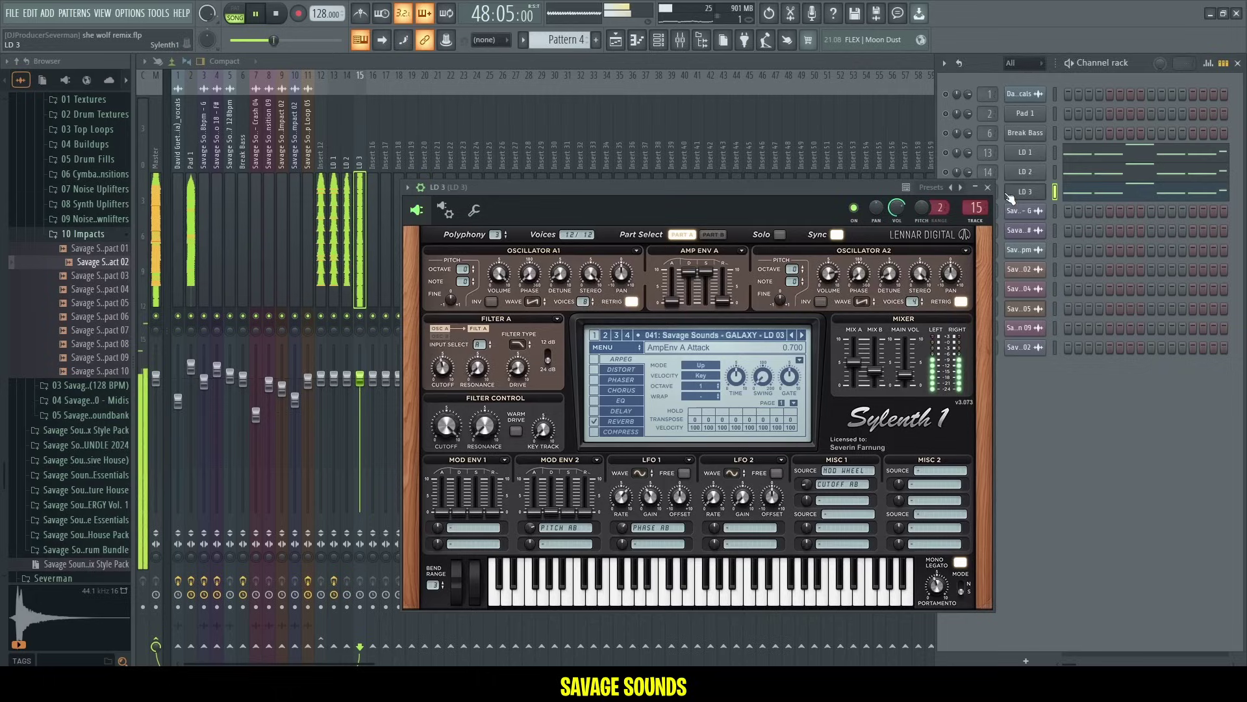
pyautogui.click(803, 336)
pyautogui.click(803, 335)
pyautogui.click(803, 335)
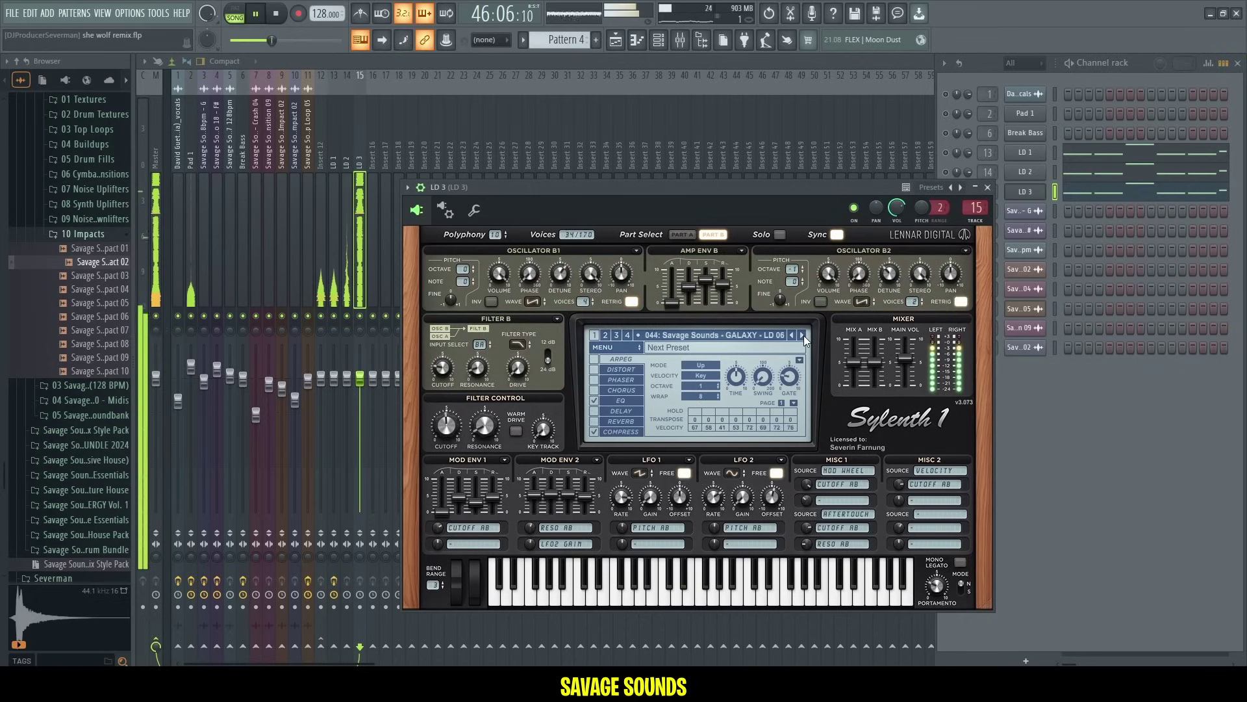
pyautogui.click(804, 335)
pyautogui.click(804, 336)
pyautogui.click(804, 335)
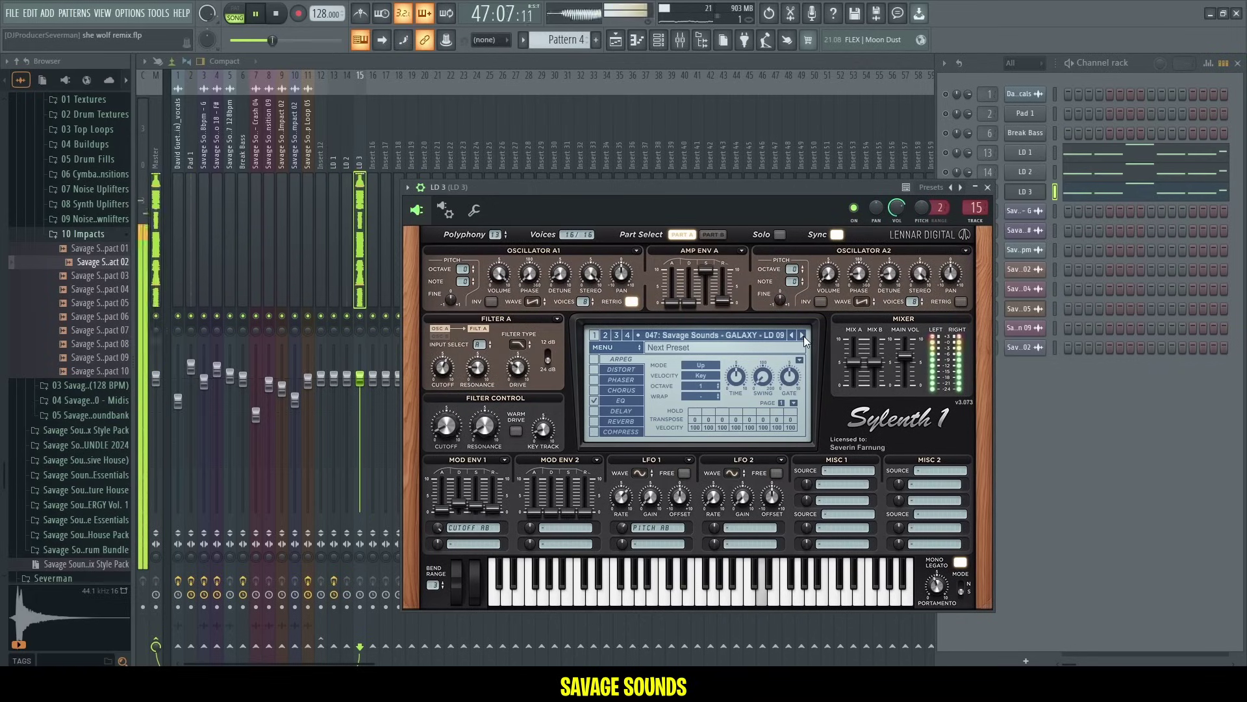
# - Lower the LD 3 channel volume to about 35% and adjust the LD 4 channel volume
pyautogui.click(1032, 197)
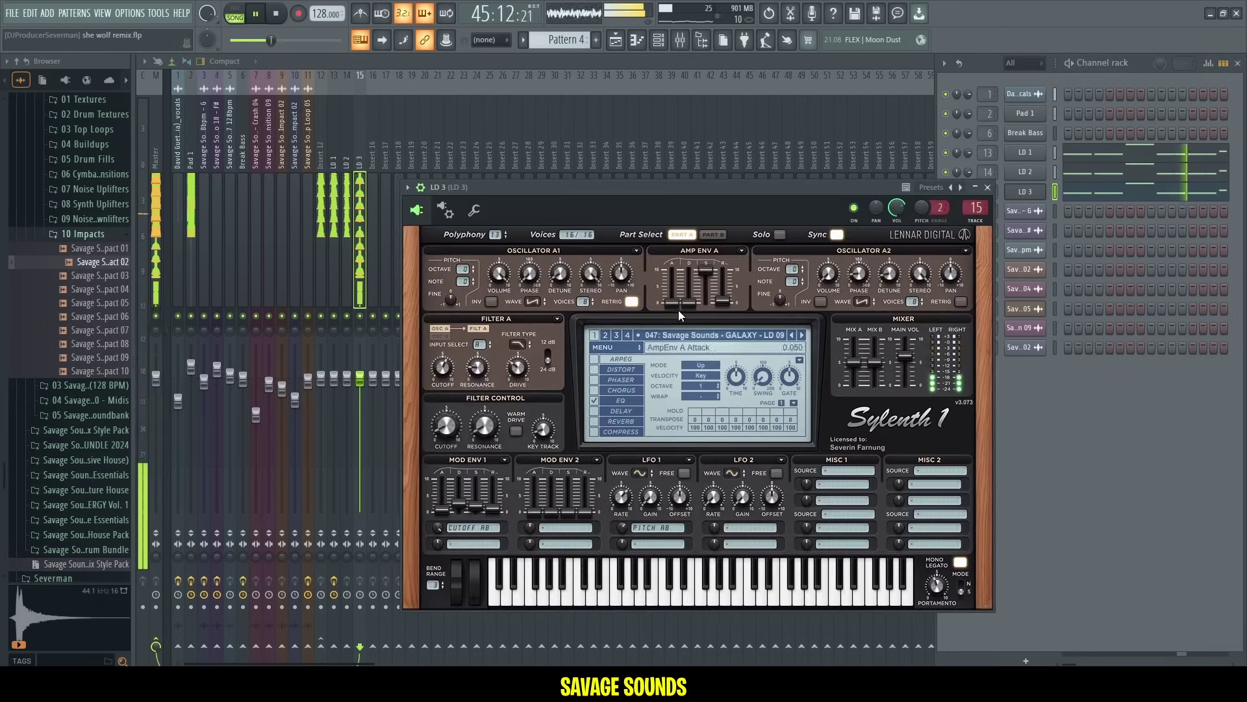
pyautogui.click(1013, 192)
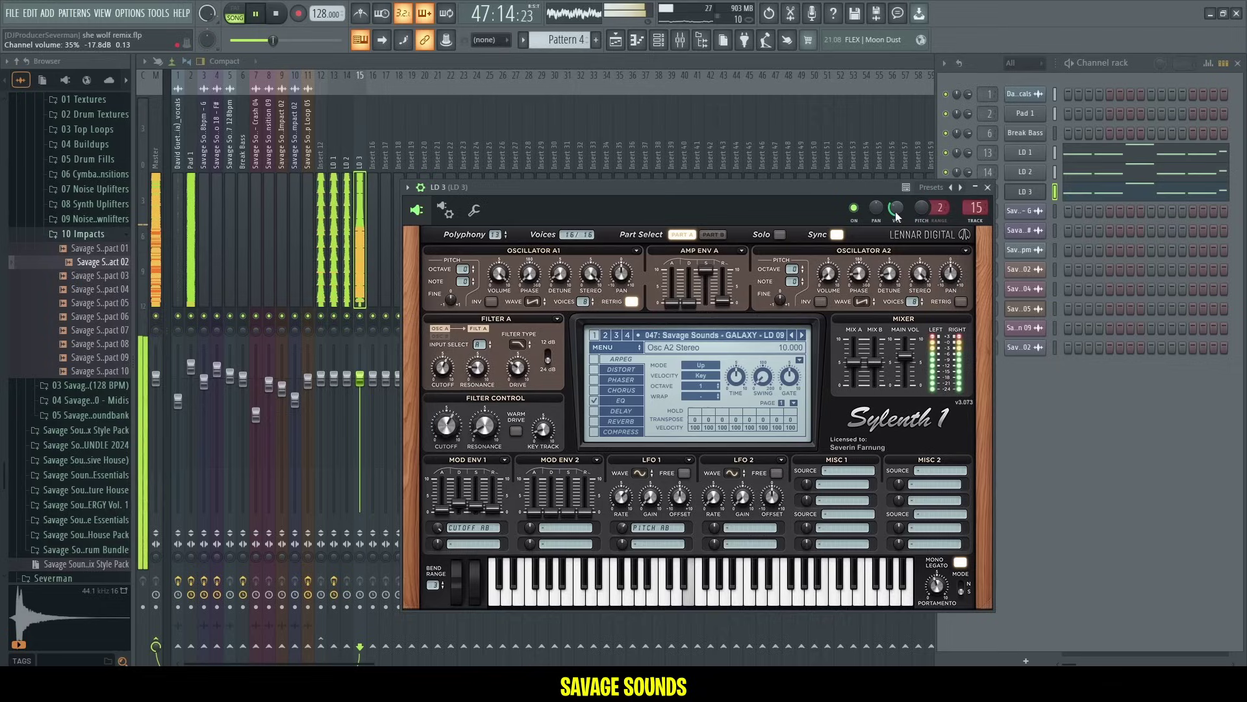
pyautogui.click(988, 188)
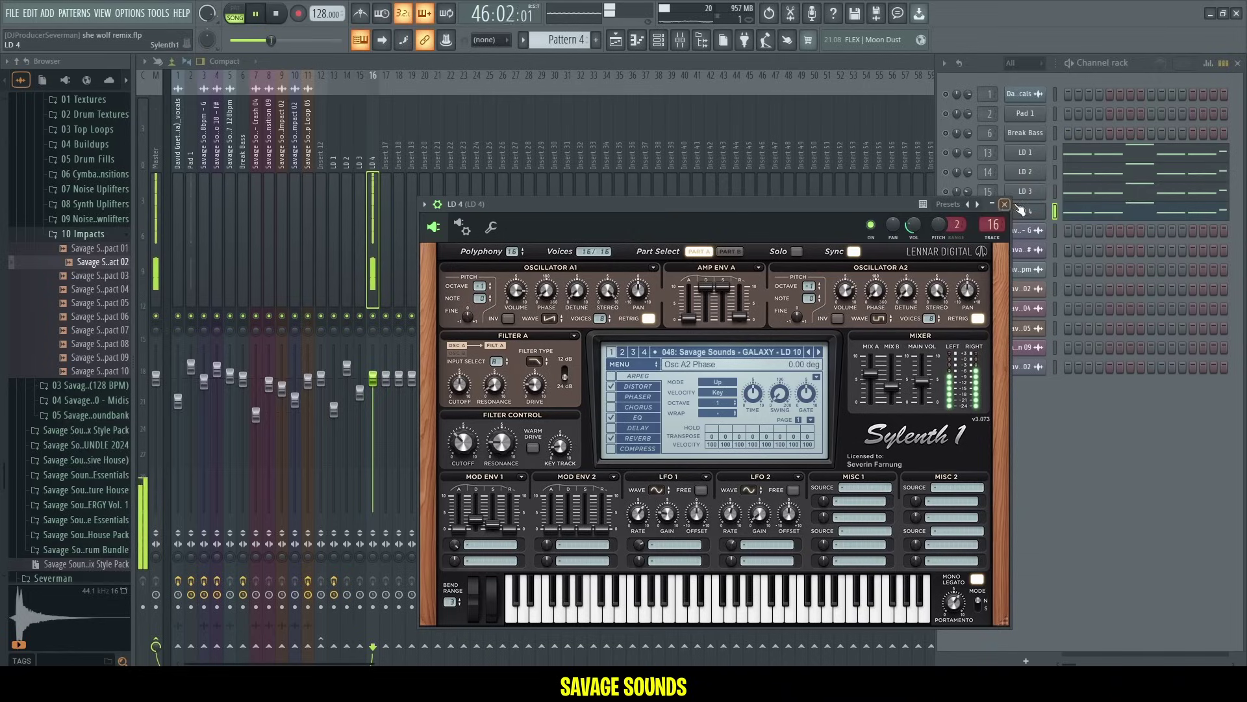
pyautogui.click(1004, 205)
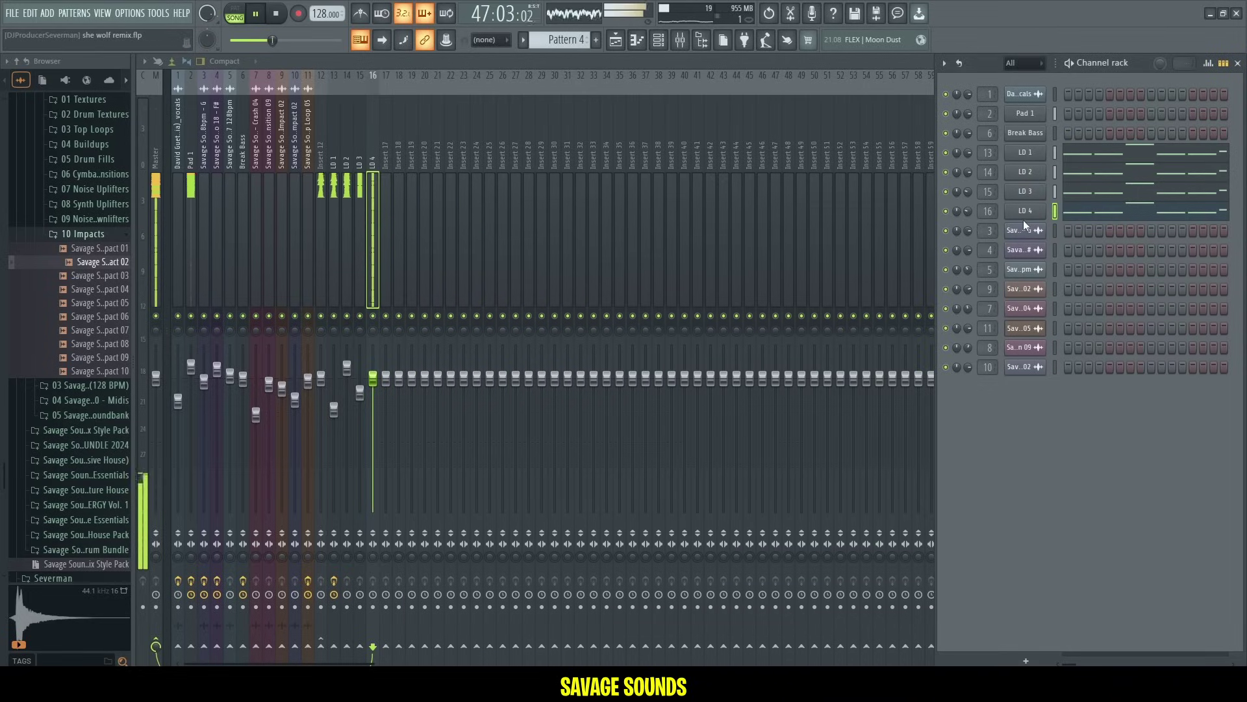
pyautogui.moveTo(964, 214); pyautogui.dragTo(964, 211)
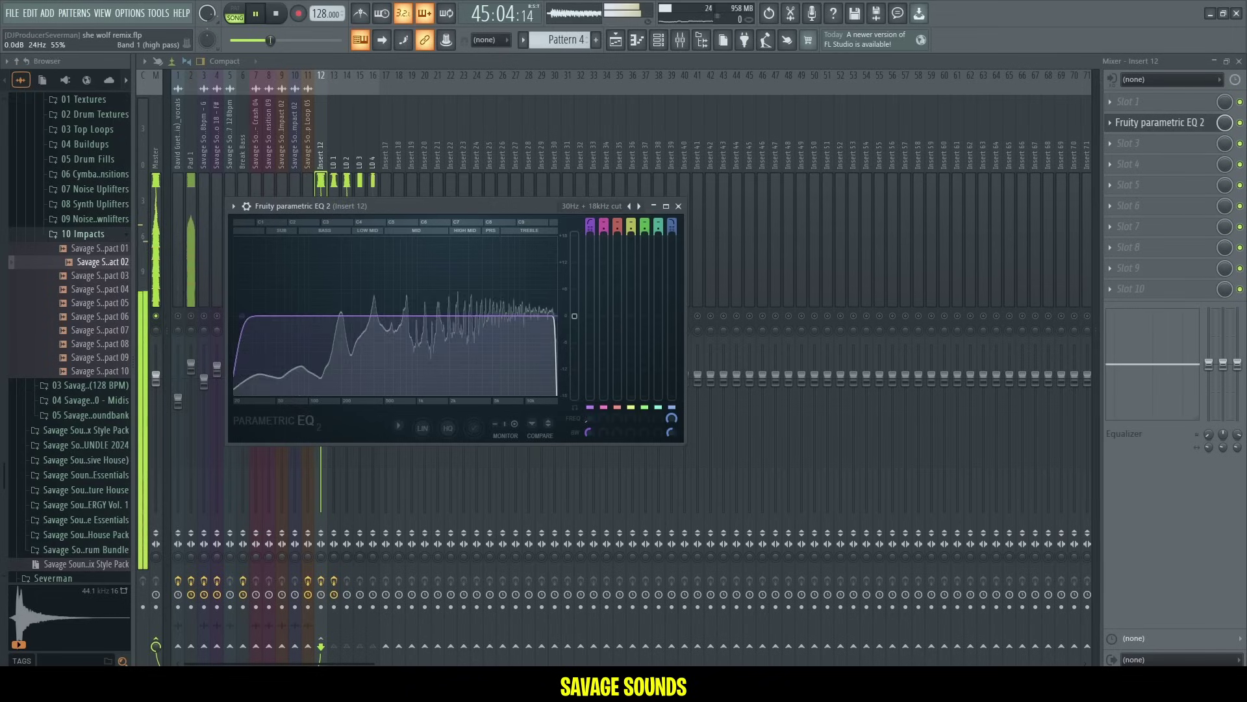
# - Raise the low cut of Insert 12's parametric EQ and add OTT in slot 3 with a depth of 22%
pyautogui.moveTo(331, 316); pyautogui.dragTo(336, 316)
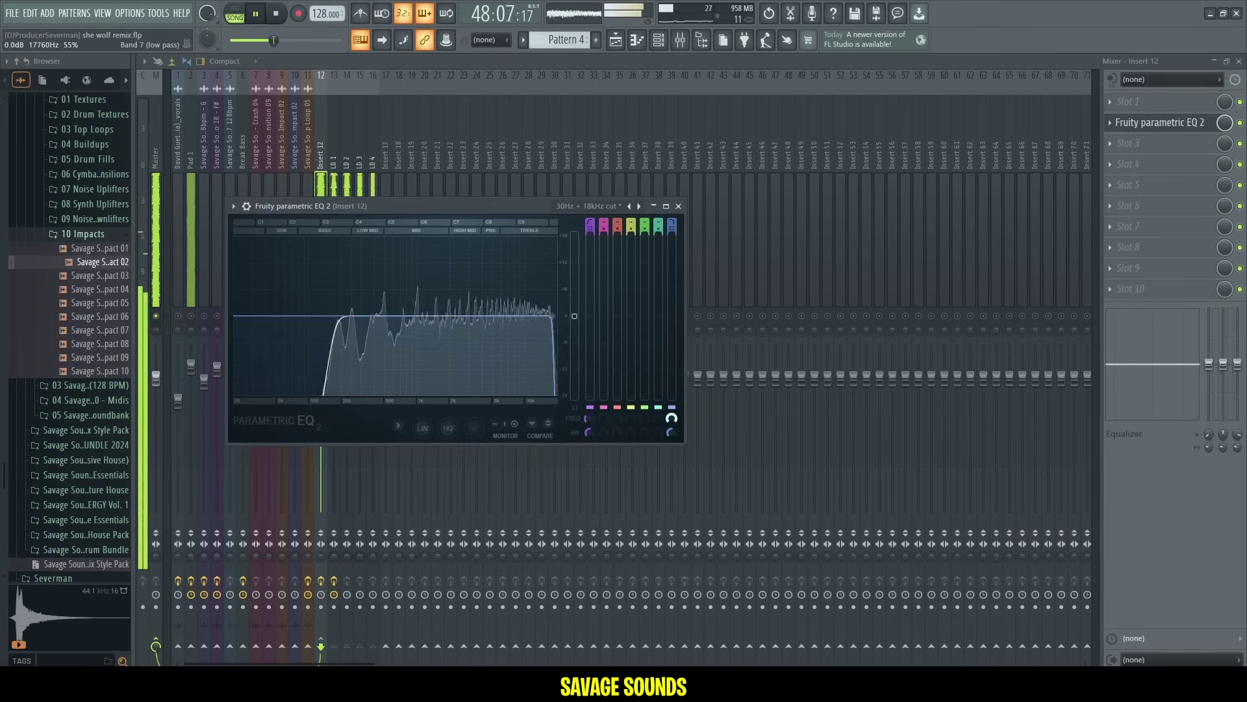
pyautogui.click(1128, 148)
pyautogui.click(829, 185)
pyautogui.moveTo(283, 220); pyautogui.dragTo(305, 221)
pyautogui.moveTo(295, 315); pyautogui.dragTo(279, 447)
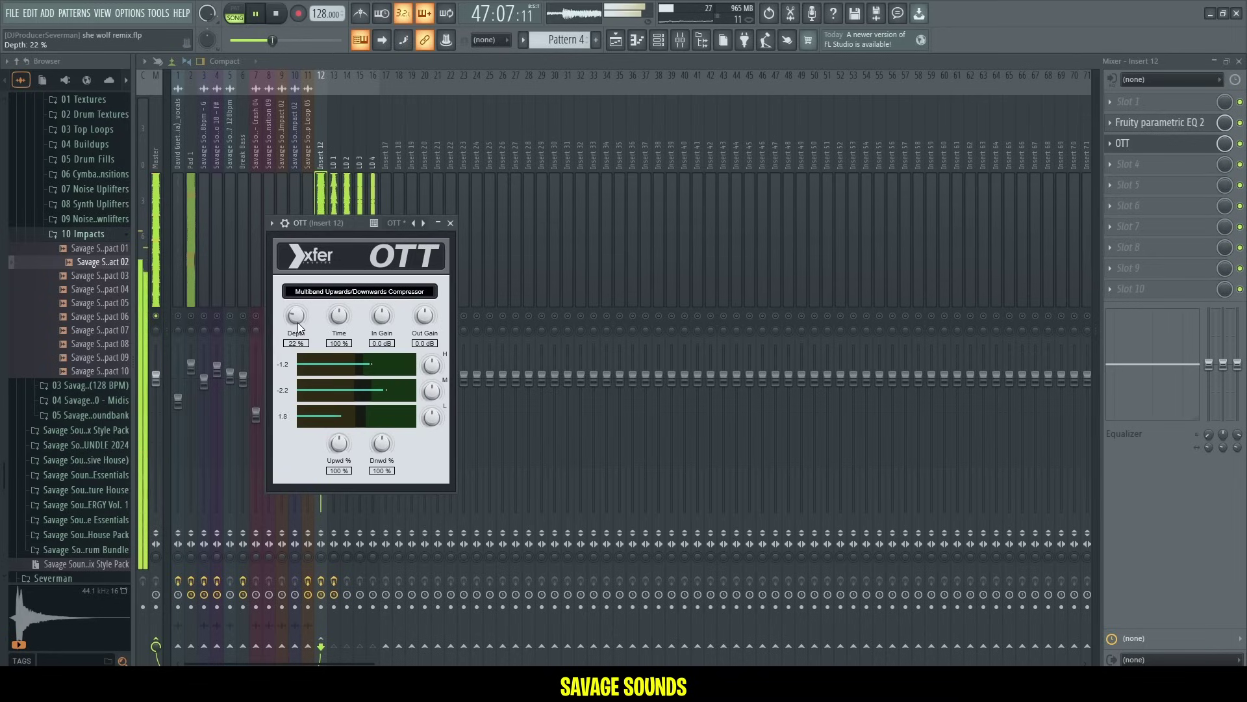
# - Move Fruity Reeverb 2 down to slot 5 of Insert 12 and add a Fruity peak controller in slot 4
pyautogui.click(1159, 151)
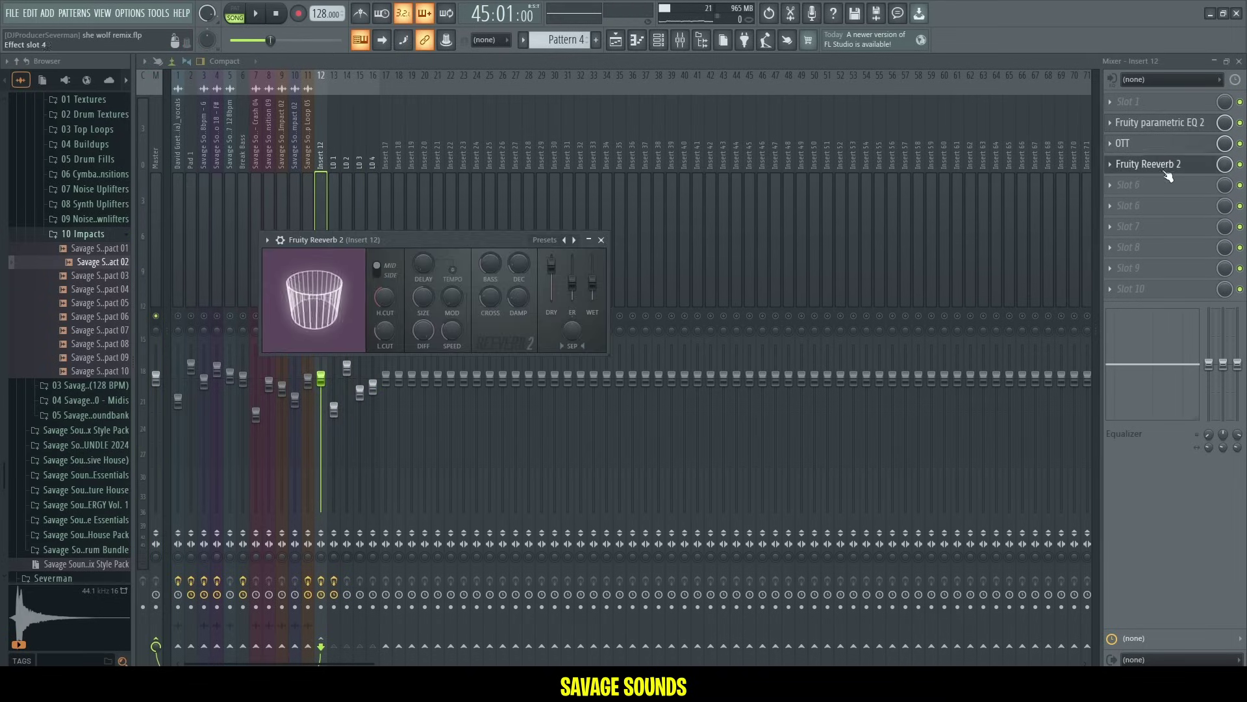
pyautogui.scroll(-1, 1165, 170)
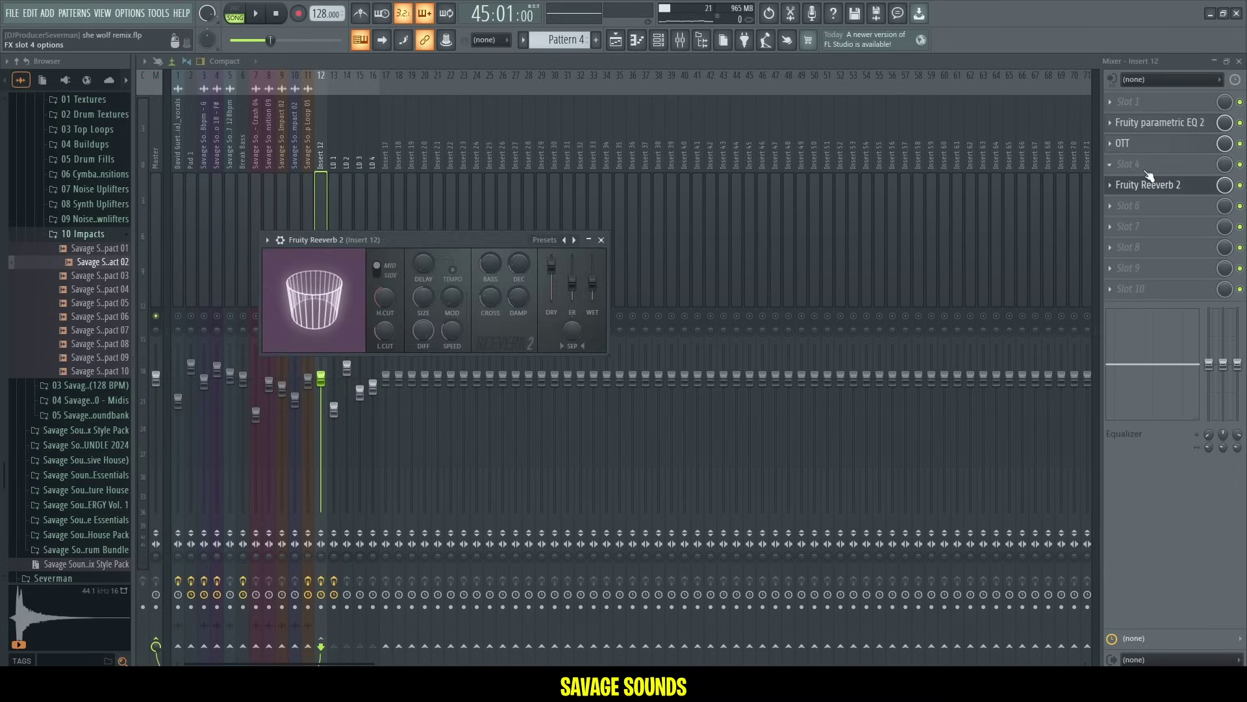
pyautogui.click(1145, 169)
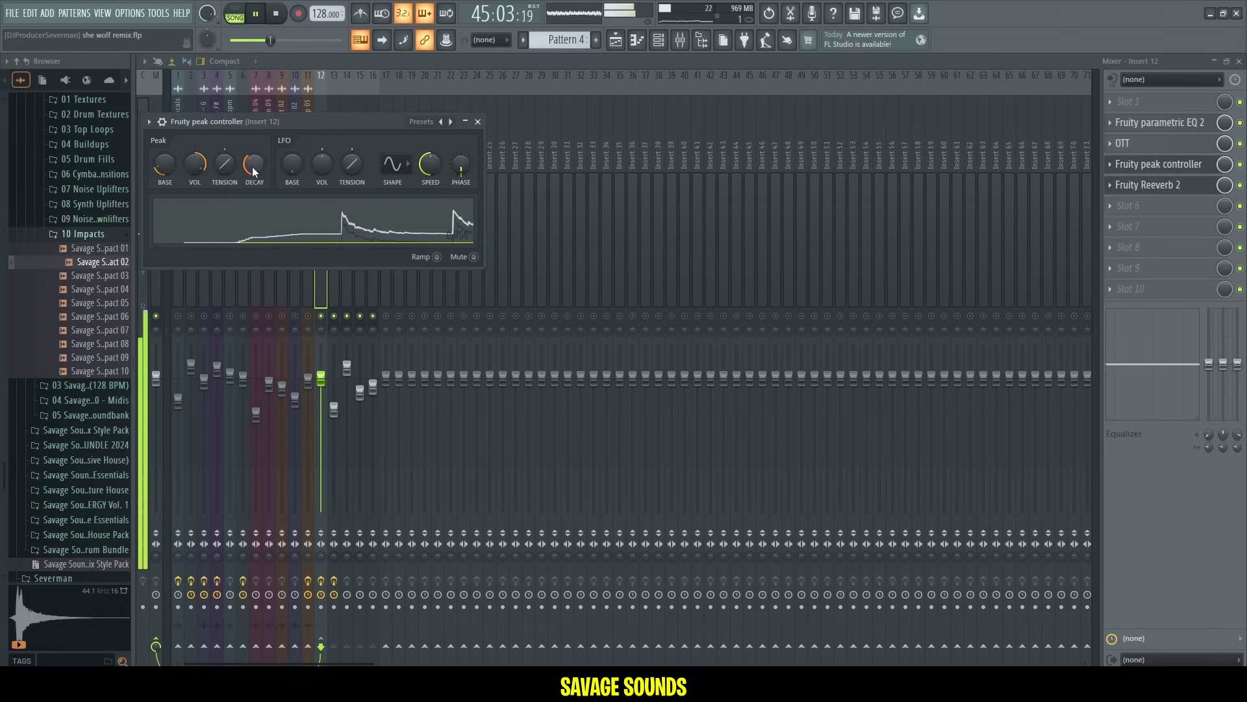
# - Link the Fruity Reeverb 2 wet level to the Peak ctrl - Peak internal controller and change its mapping formula
pyautogui.click(1146, 189)
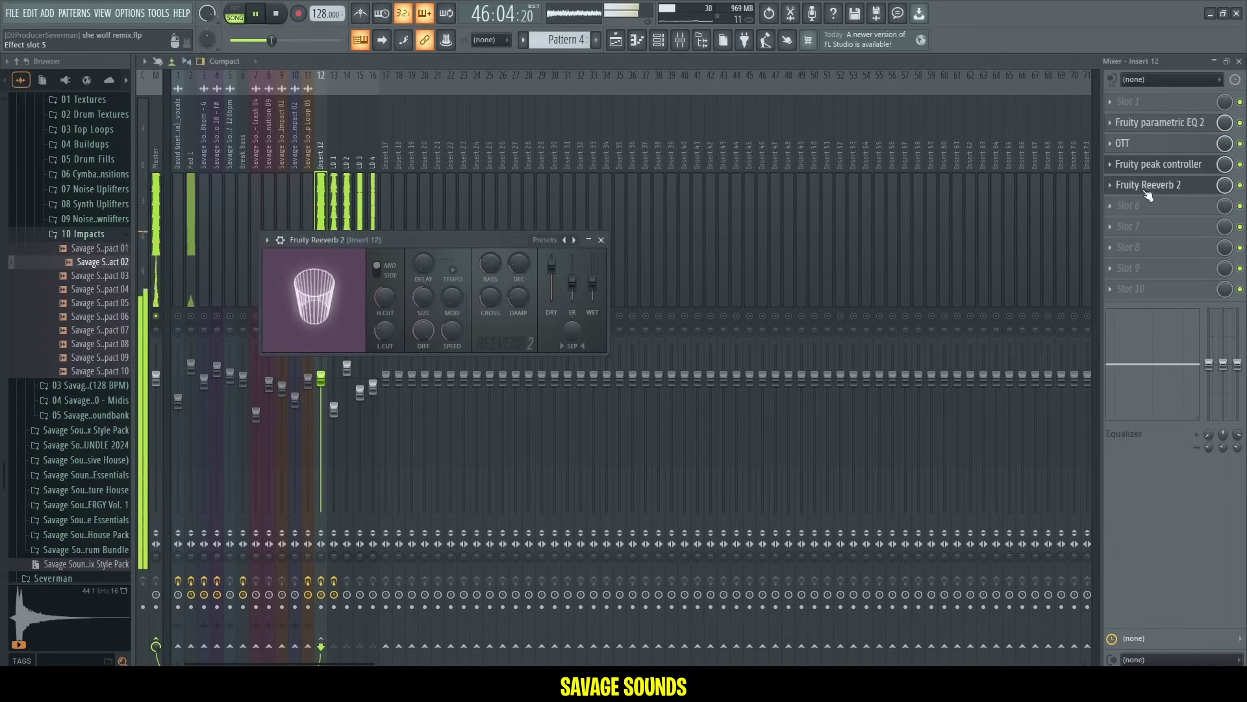
pyautogui.press('space')
pyautogui.rightClick(592, 280)
pyautogui.click(640, 423)
pyautogui.click(653, 321)
pyautogui.click(610, 382)
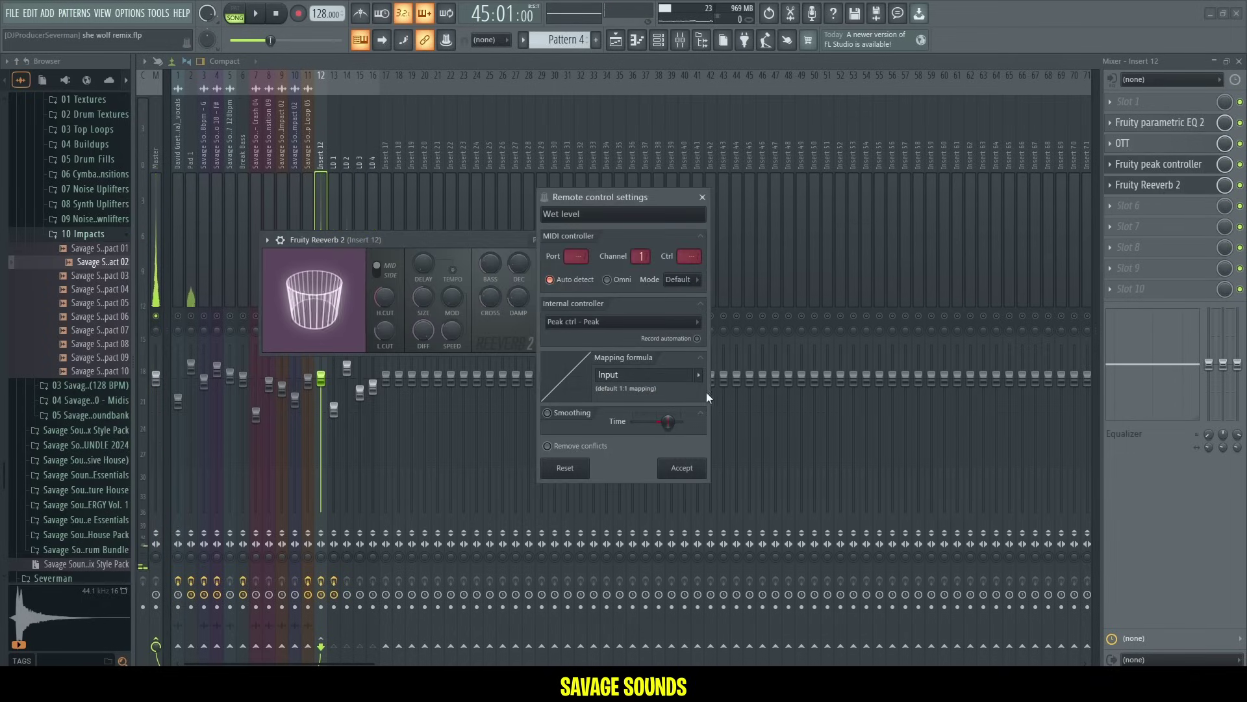
pyautogui.click(699, 374)
pyautogui.click(719, 411)
pyautogui.click(681, 468)
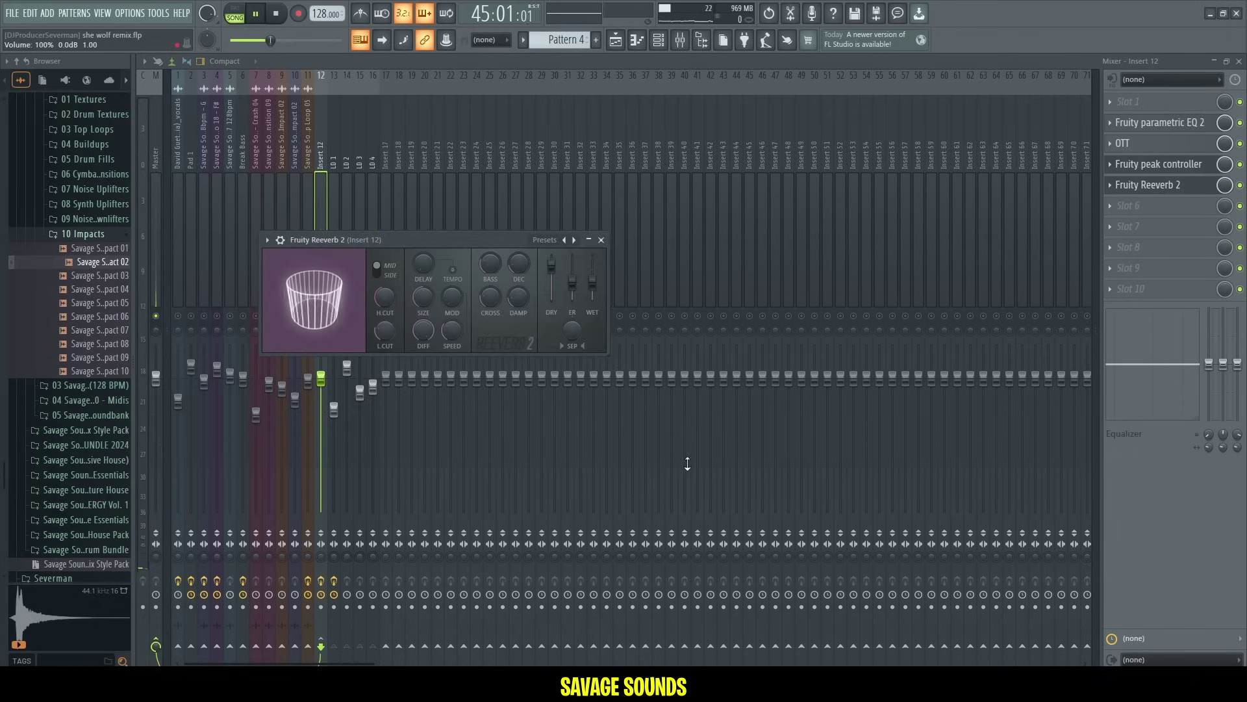
# - Play the leads with the linked reverb and set the peak controller's peak volume to about 88%
pyautogui.press('space')
pyautogui.press('space')
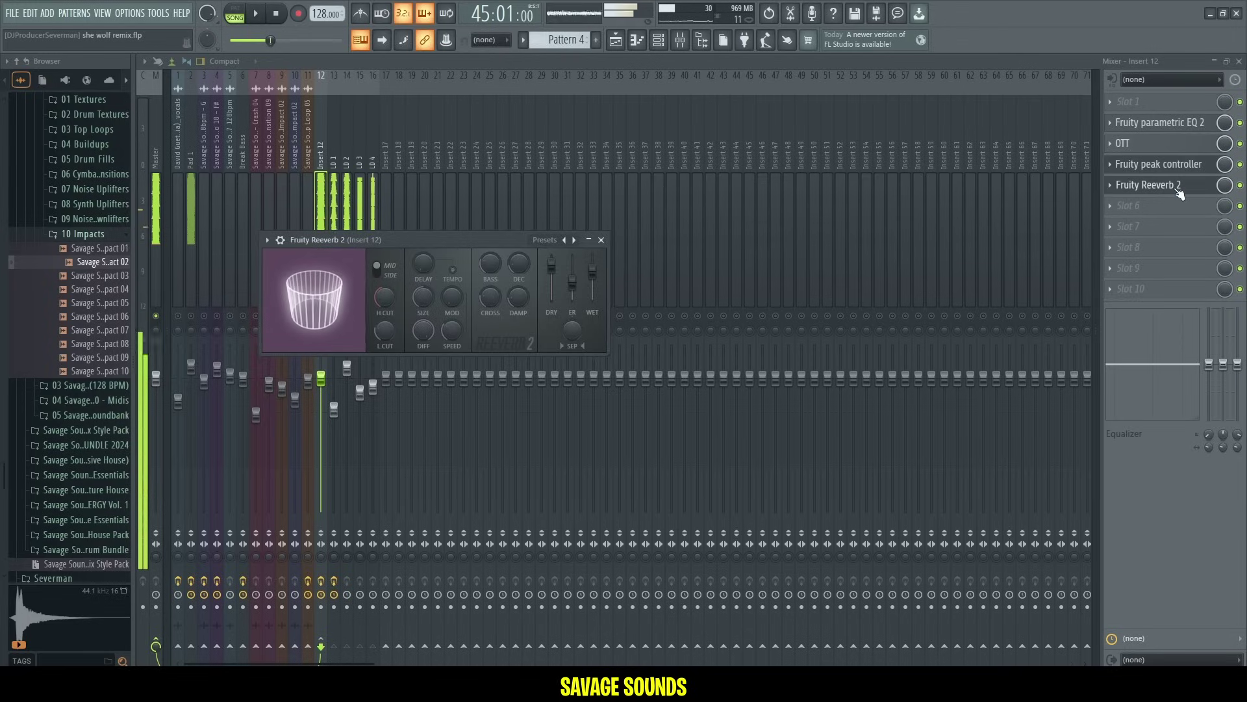
pyautogui.click(1163, 185)
pyautogui.press('space')
pyautogui.click(1156, 164)
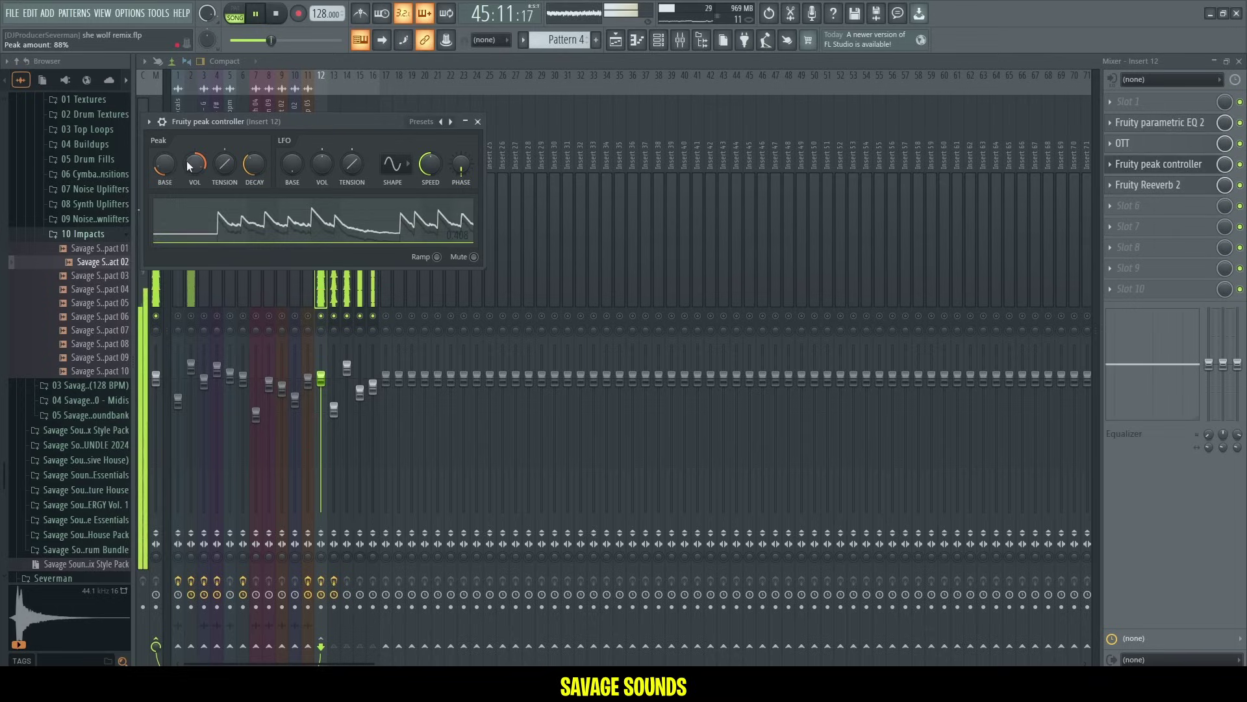
pyautogui.click(1153, 164)
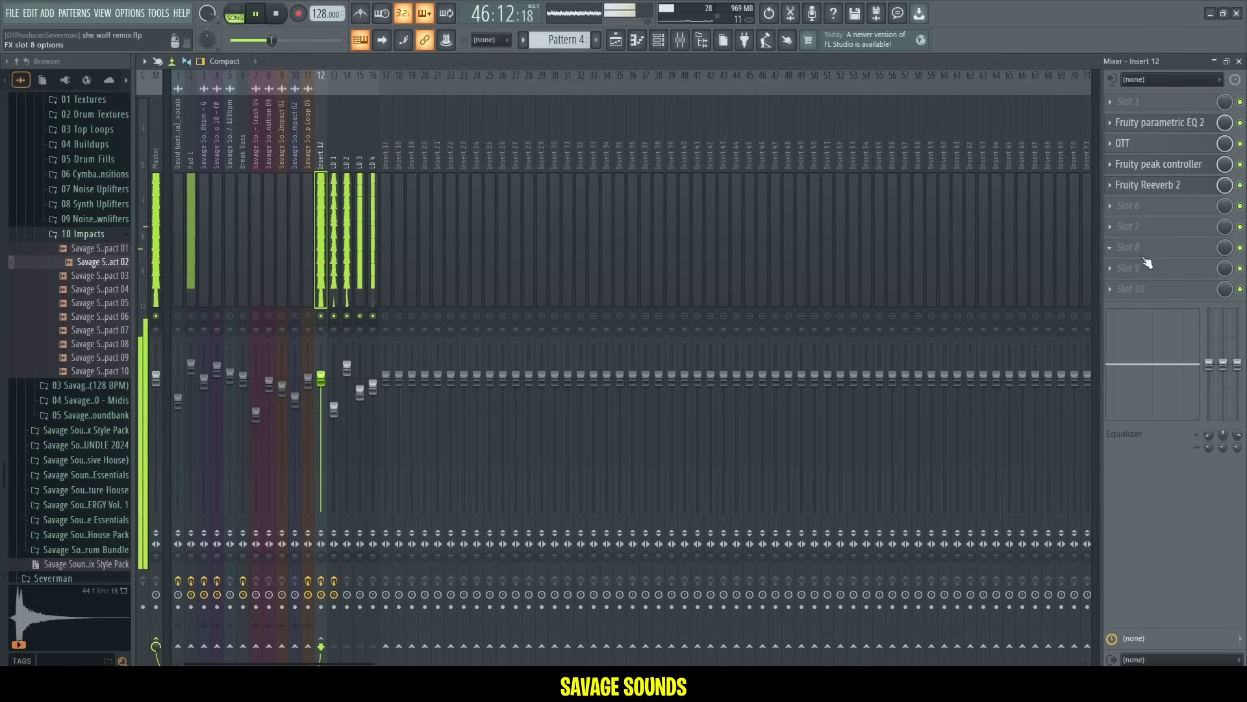
# - Add Kickstart in slot 9 of Insert 12 and set its mix to about 59%
pyautogui.click(1137, 281)
pyautogui.click(838, 156)
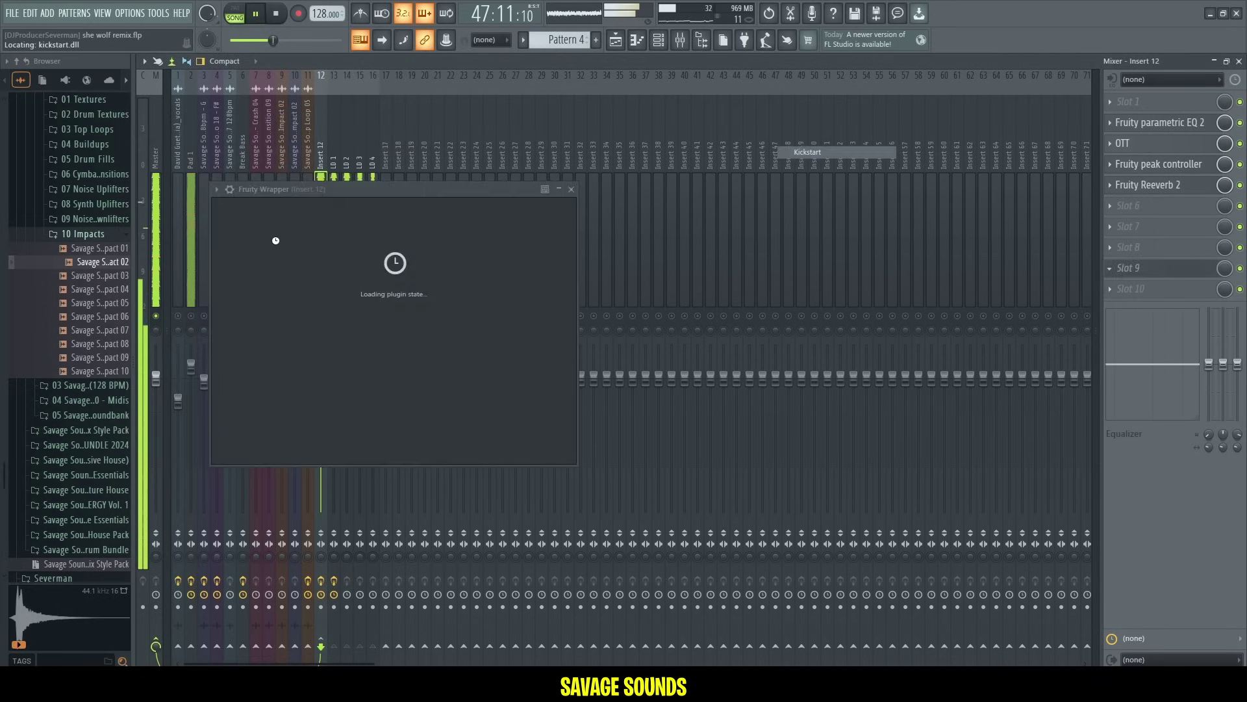
pyautogui.moveTo(293, 312); pyautogui.dragTo(292, 351)
pyautogui.moveTo(301, 305); pyautogui.dragTo(302, 314)
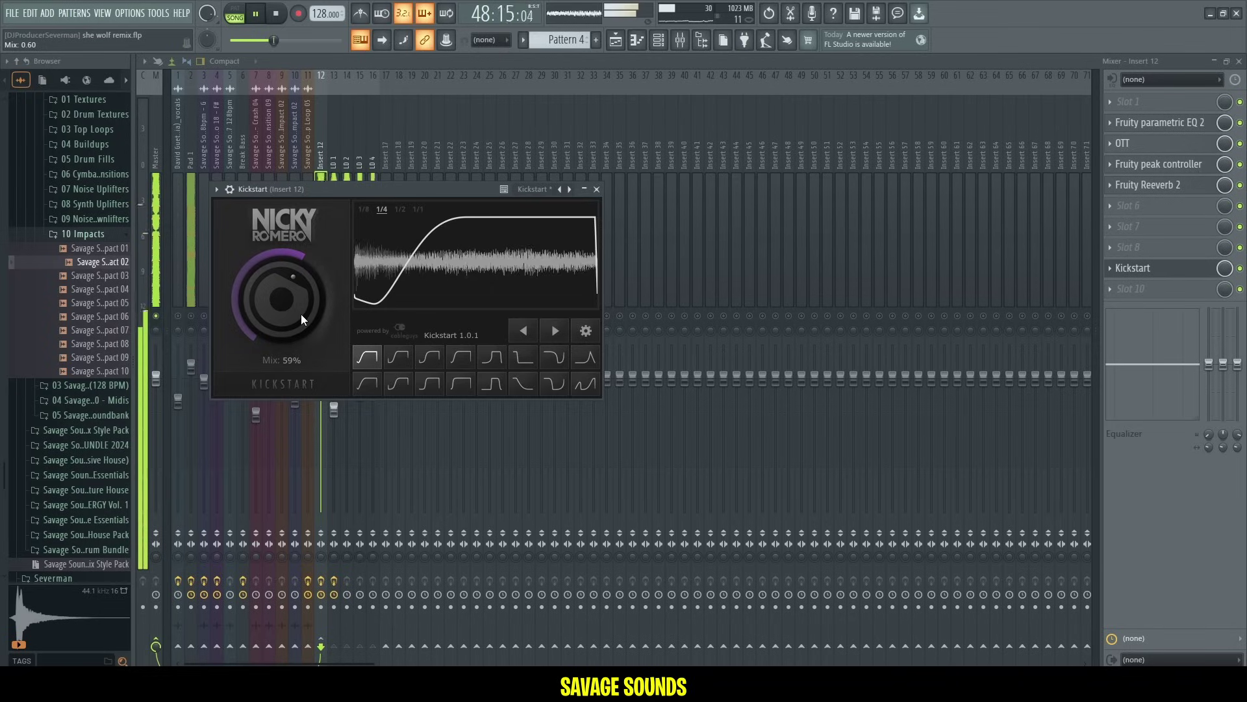
pyautogui.click(1156, 278)
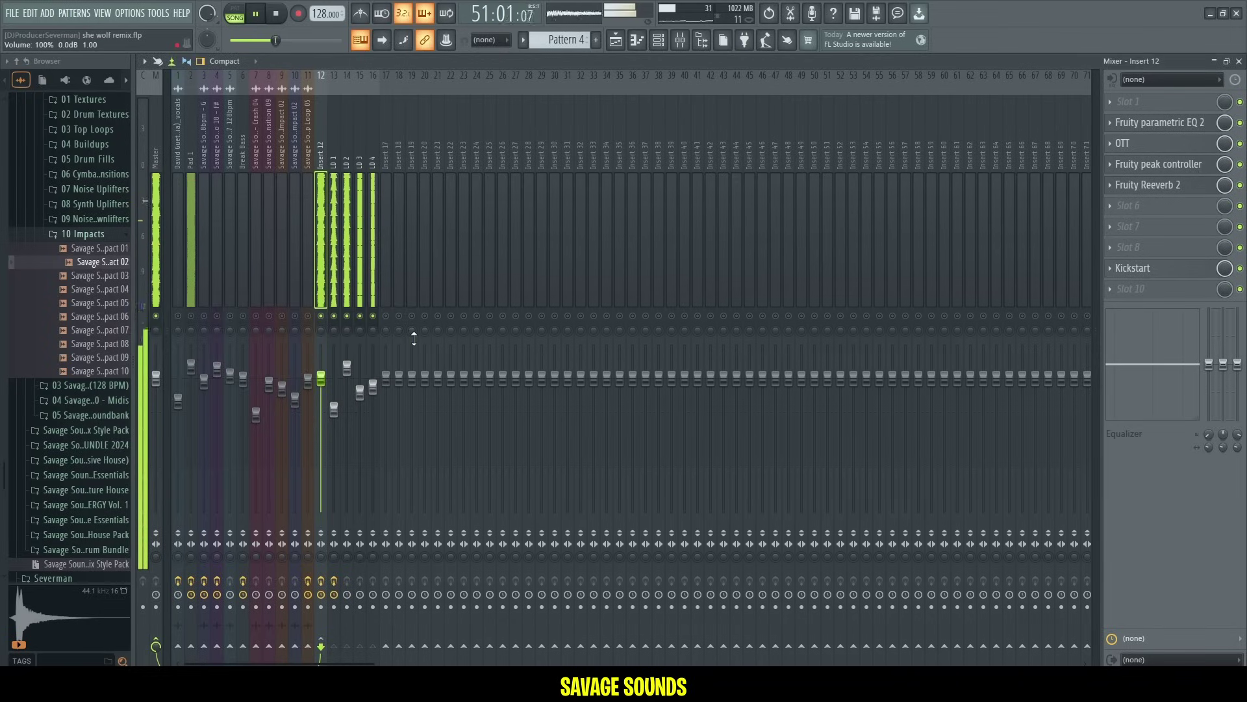
# - Adjust the Pad 1 filter cutoff automation around bars 45 and 37, playing the pad tracks from bar 37
pyautogui.click(615, 40)
pyautogui.press('space')
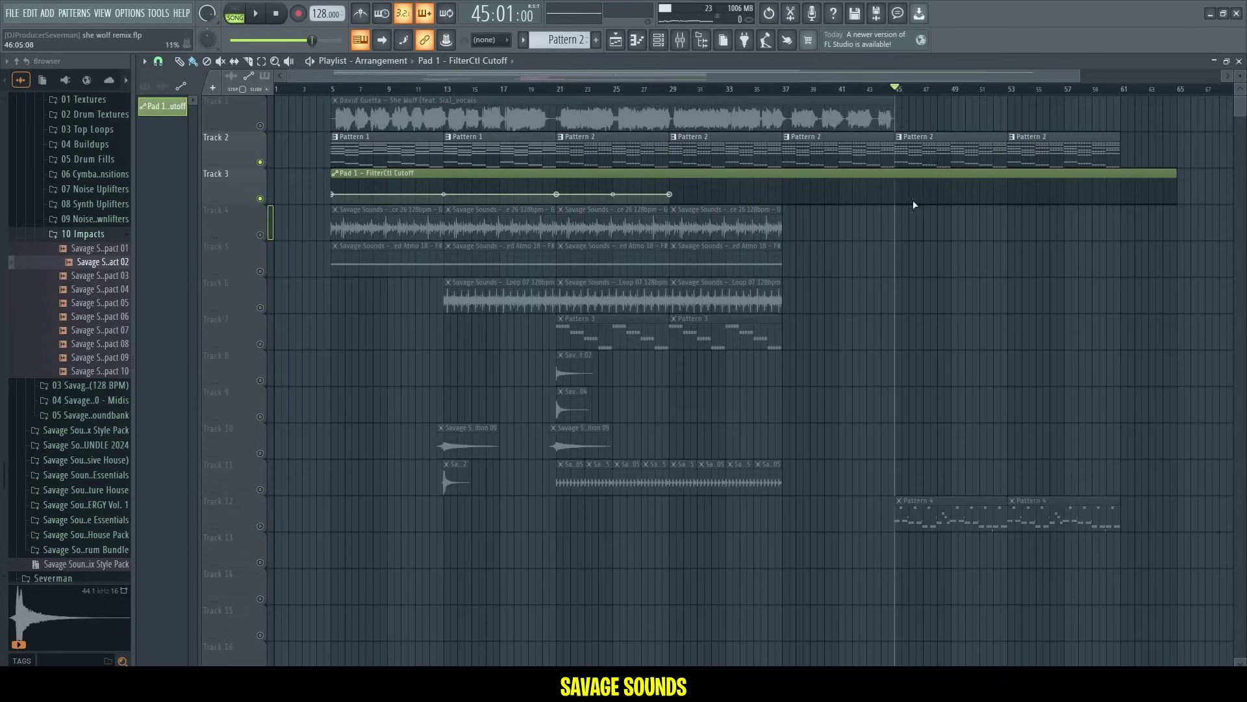
pyautogui.moveTo(916, 204); pyautogui.dragTo(905, 179)
pyautogui.press('space')
pyautogui.press('space')
pyautogui.click(783, 89)
pyautogui.press('space')
pyautogui.moveTo(782, 187); pyautogui.dragTo(782, 193)
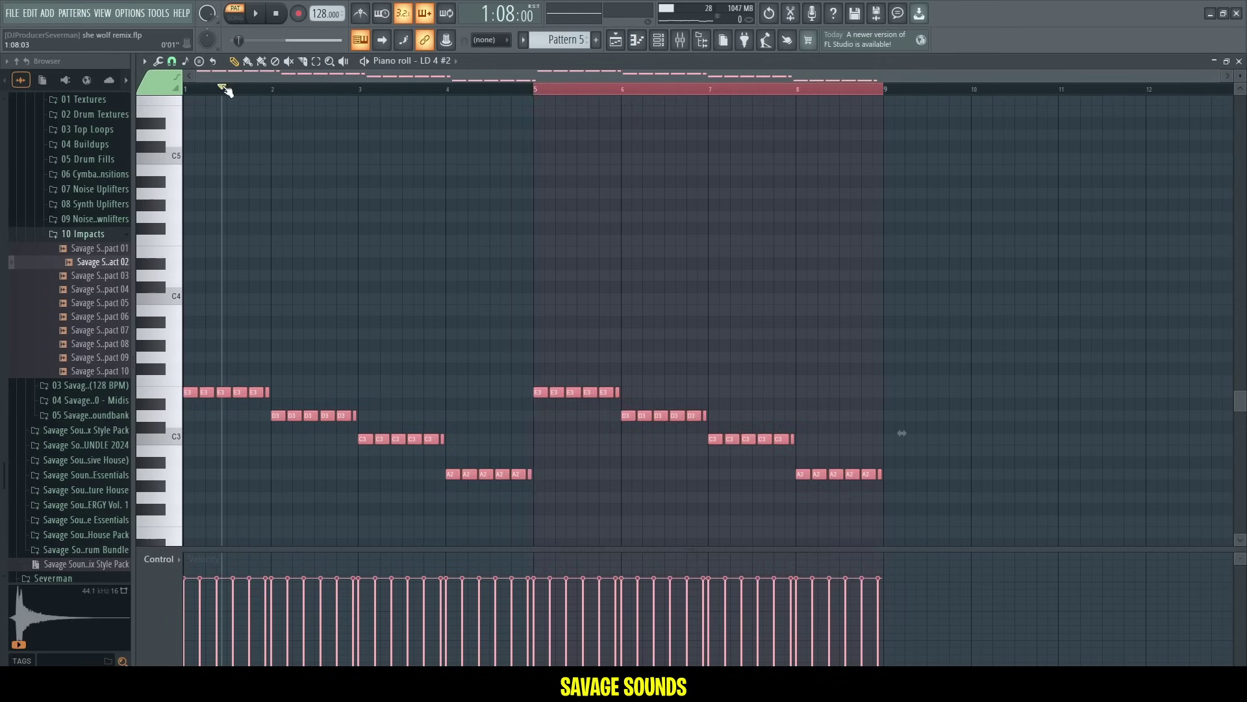
# - Play Pattern 5 and load the Savage Sounds - GALAXY - BS 10 preset in the LD 4 #2 channel's Sylenth1
pyautogui.click(226, 90)
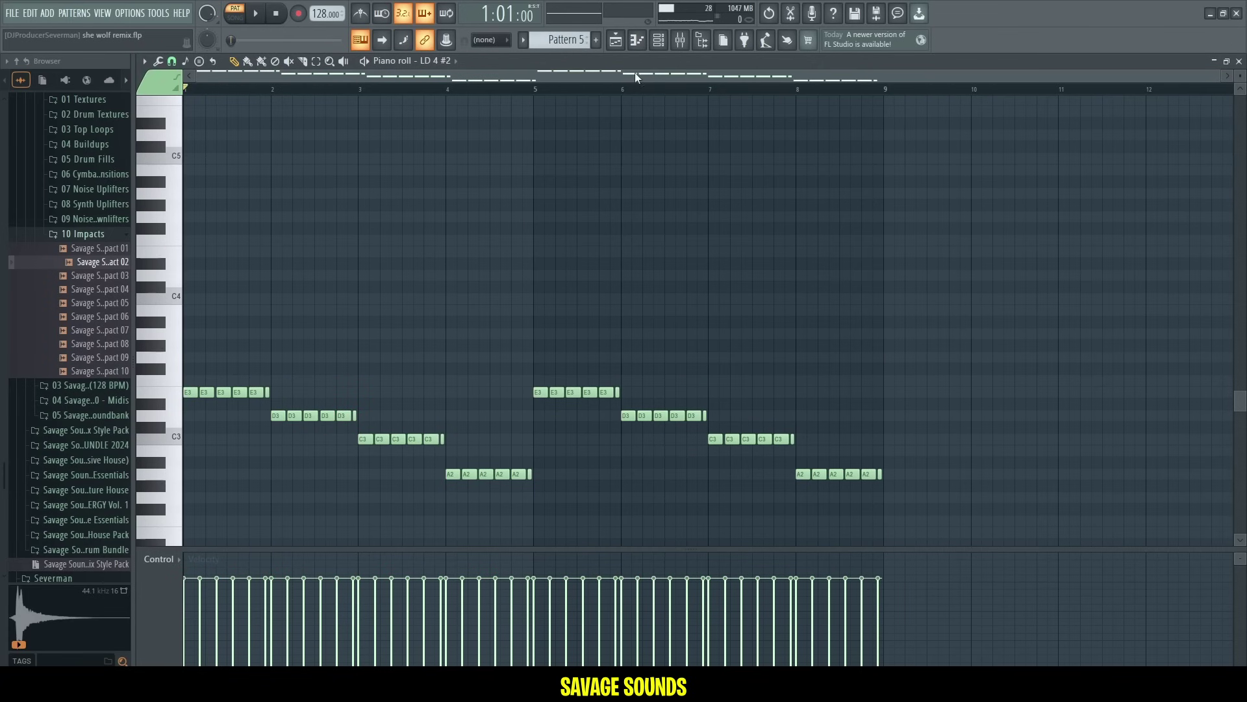
pyautogui.click(658, 41)
pyautogui.press('space')
pyautogui.click(1024, 232)
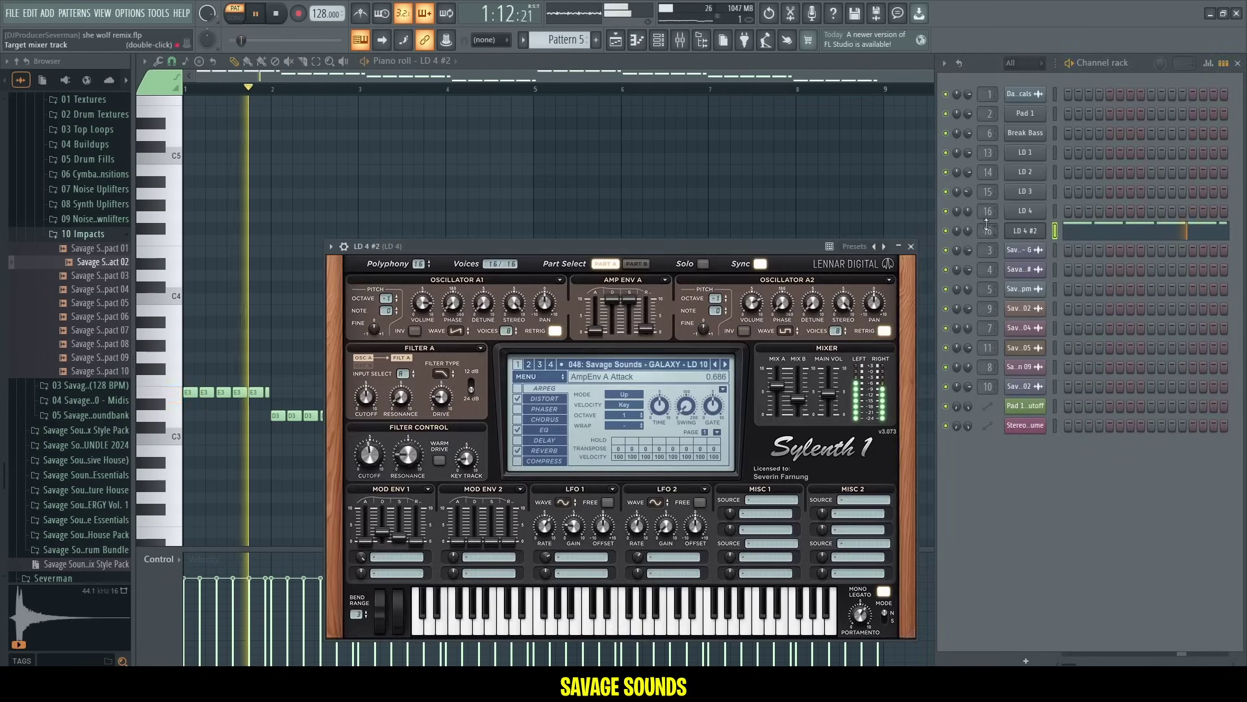
pyautogui.click(675, 373)
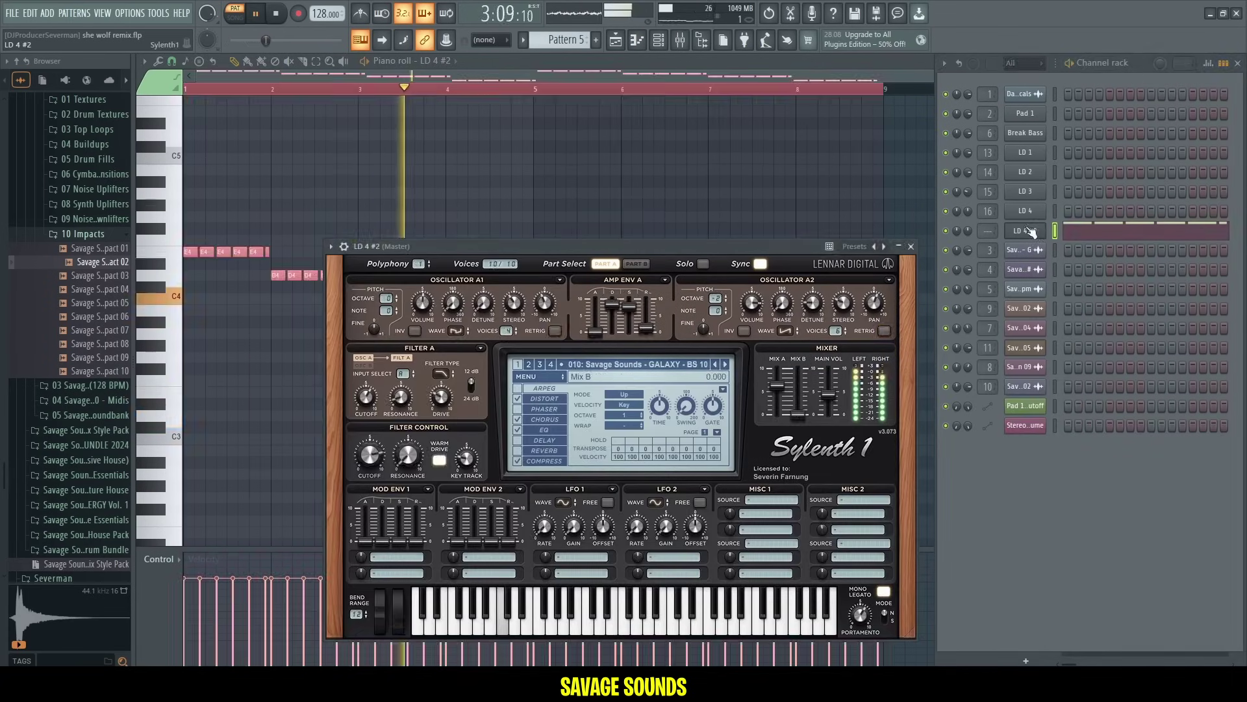
# - Rename the LD 4 #2 channel as Midbass 1
pyautogui.click(1026, 232)
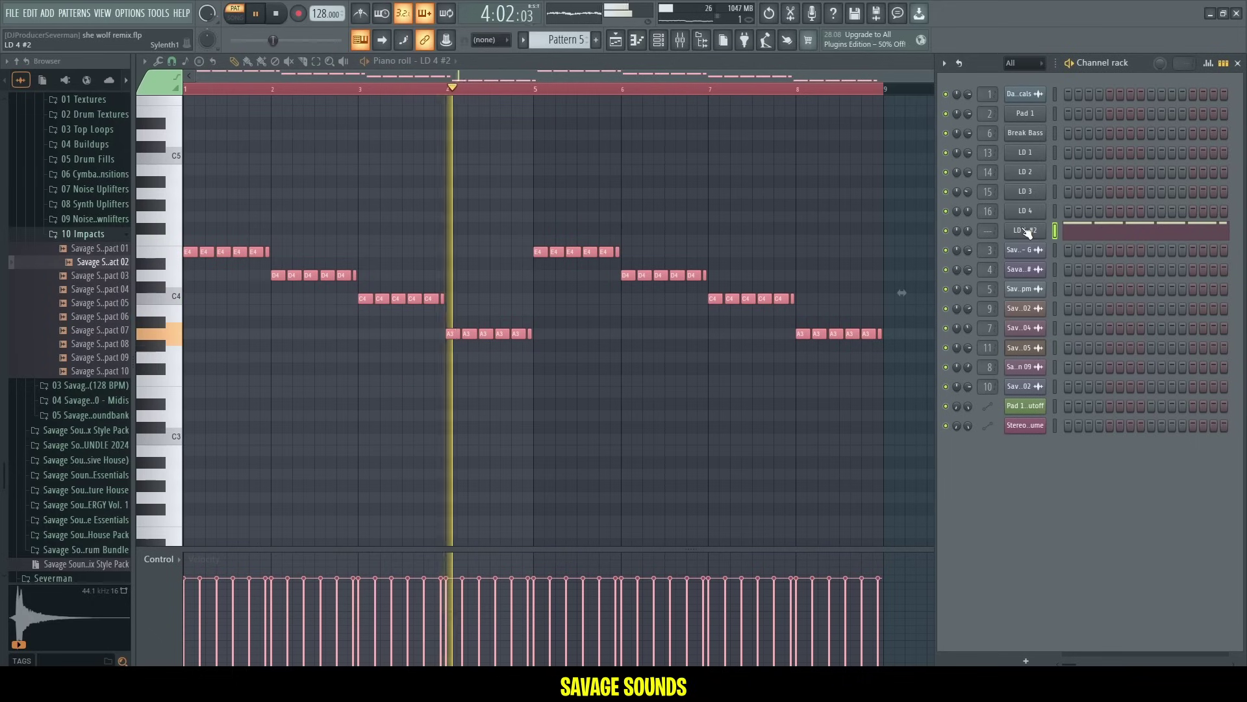
pyautogui.press('F2')
pyautogui.write('Midbass')
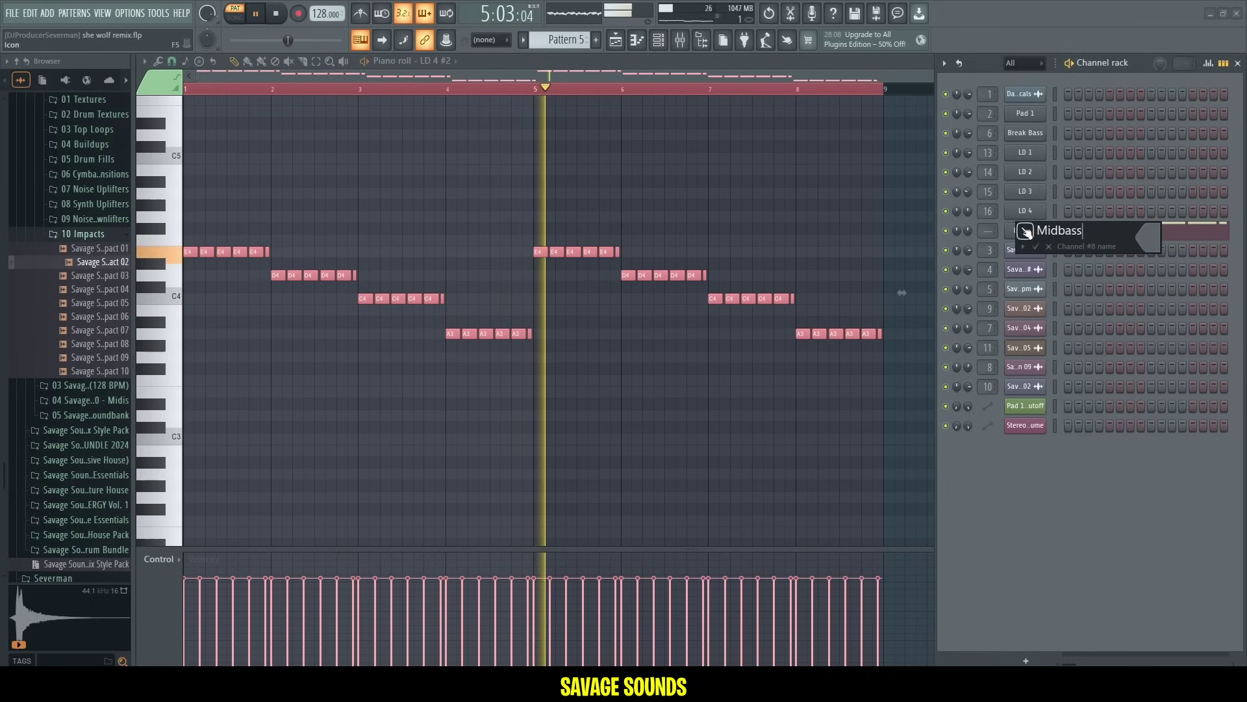
pyautogui.write(' 1')
pyautogui.press('Return')
# - Clone the Midbass 1 channel and copy its notes into the clone
pyautogui.rightClick(1026, 231)
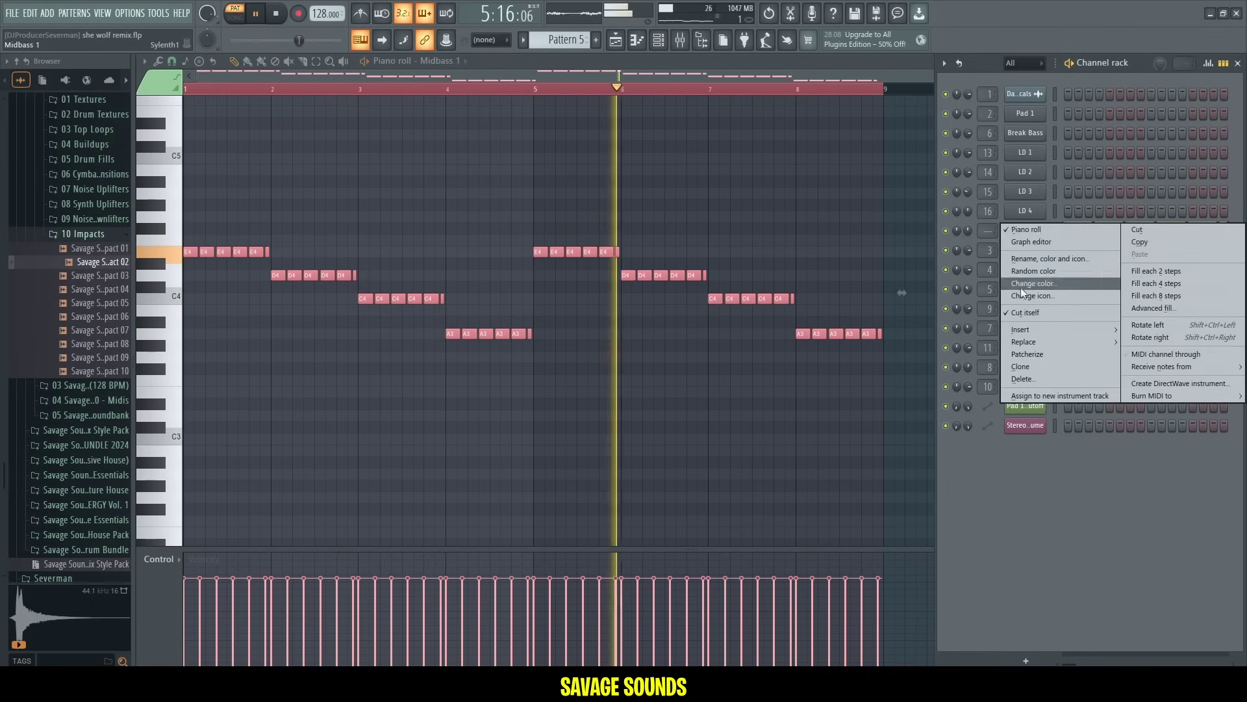
pyautogui.click(1032, 367)
pyautogui.rightClick(1041, 252)
pyautogui.rightClick(1036, 230)
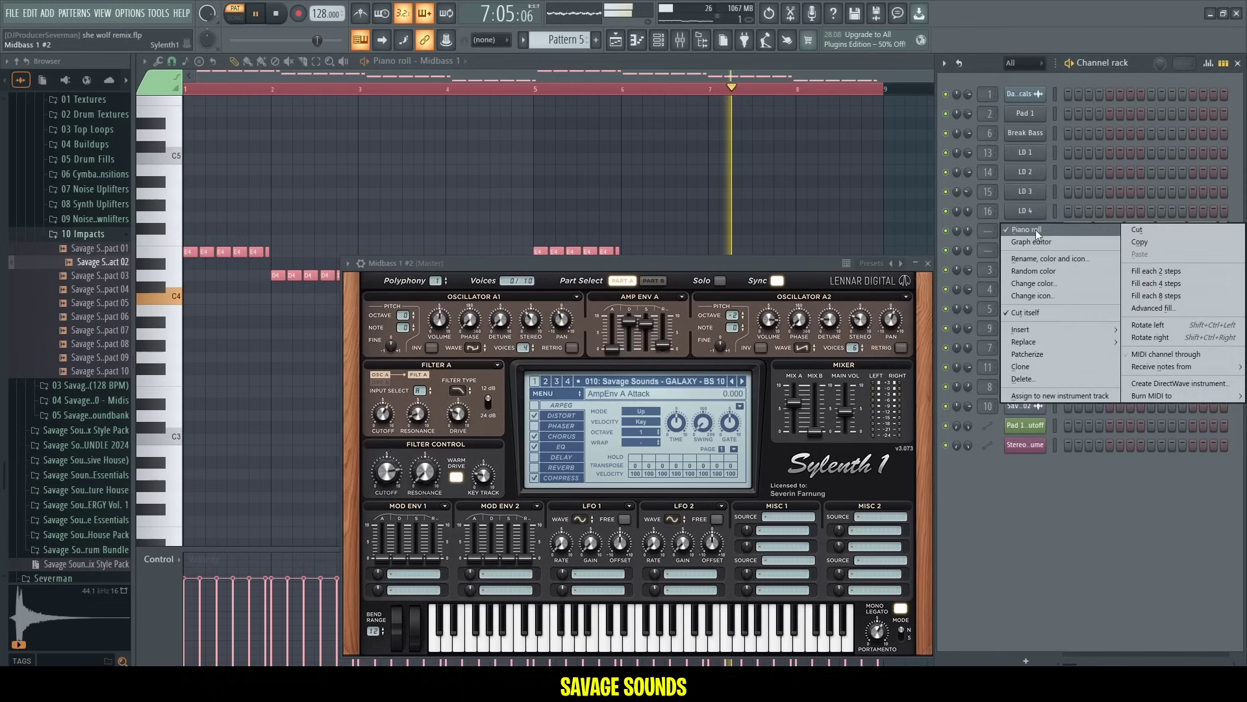
pyautogui.click(1163, 242)
pyautogui.rightClick(1027, 250)
pyautogui.click(1143, 272)
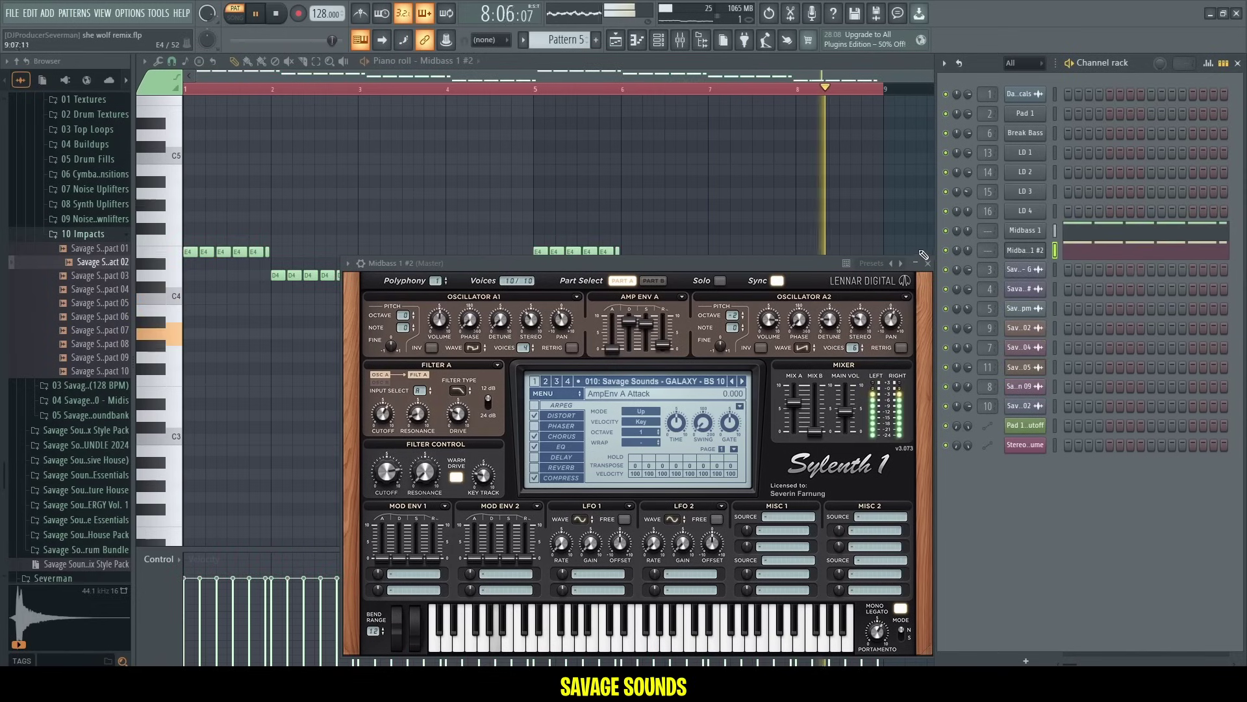
# - Switch the Midbass 1 clone to the GALAXY - BS 12 preset and move its notes up one octave
pyautogui.click(743, 382)
pyautogui.click(743, 381)
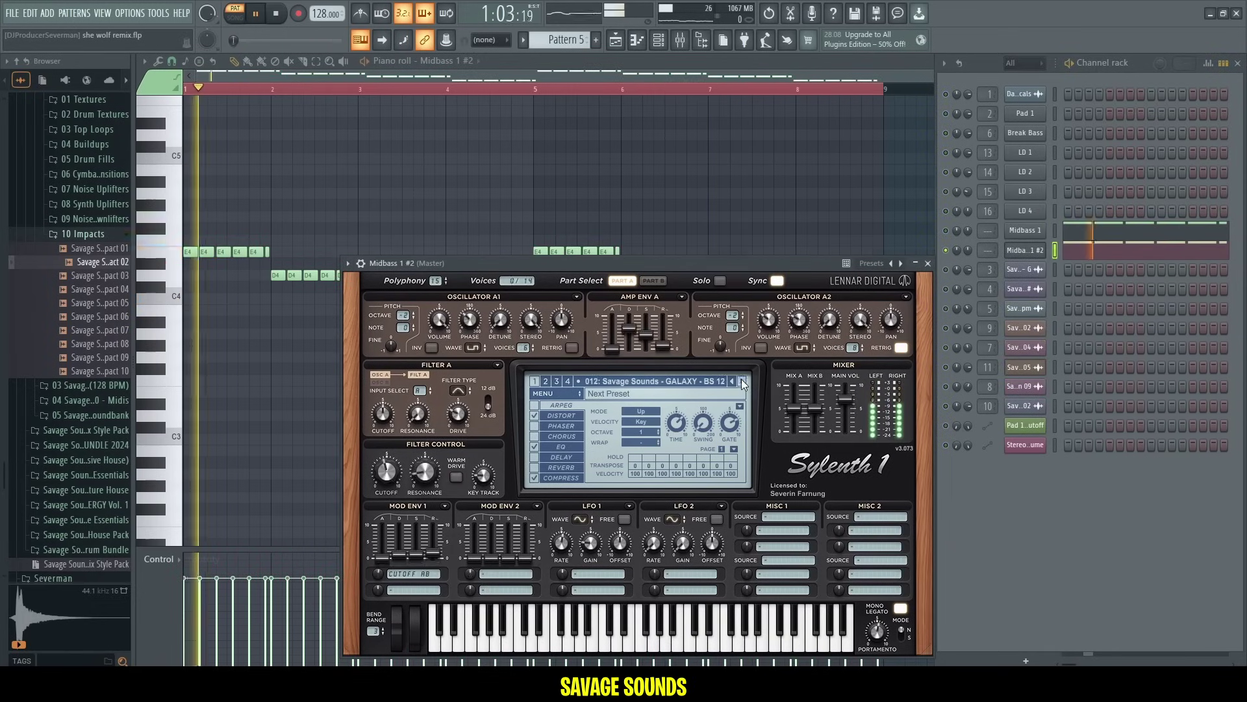
pyautogui.click(1172, 252)
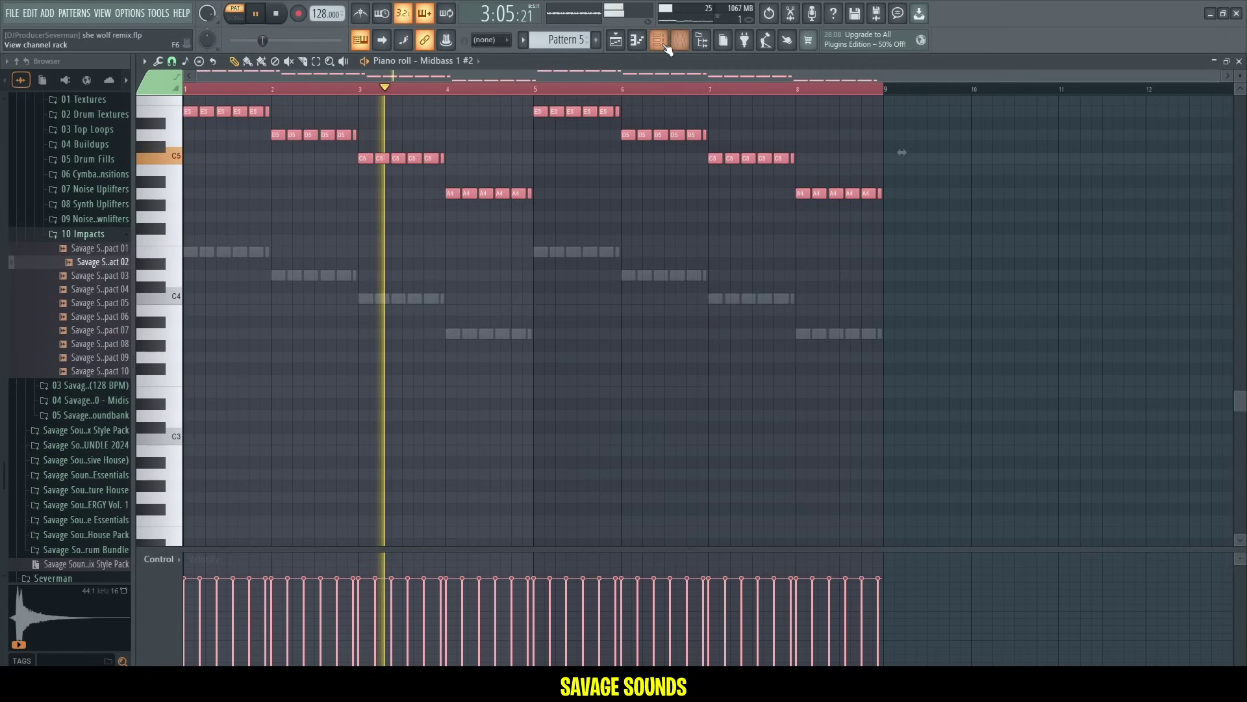
pyautogui.click(665, 45)
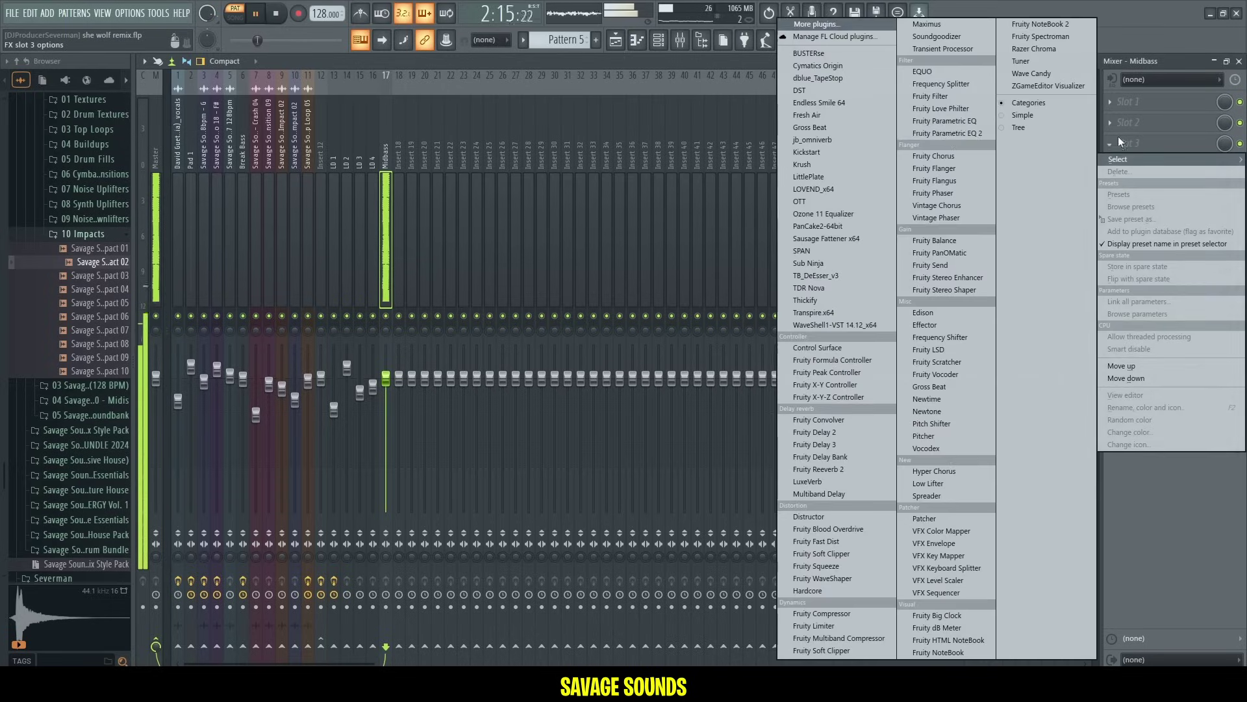
# - Add Fruity Parametric EQ 2 in slot 3 of the Midbass insert and set its low cut to about 91 Hz
pyautogui.click(946, 134)
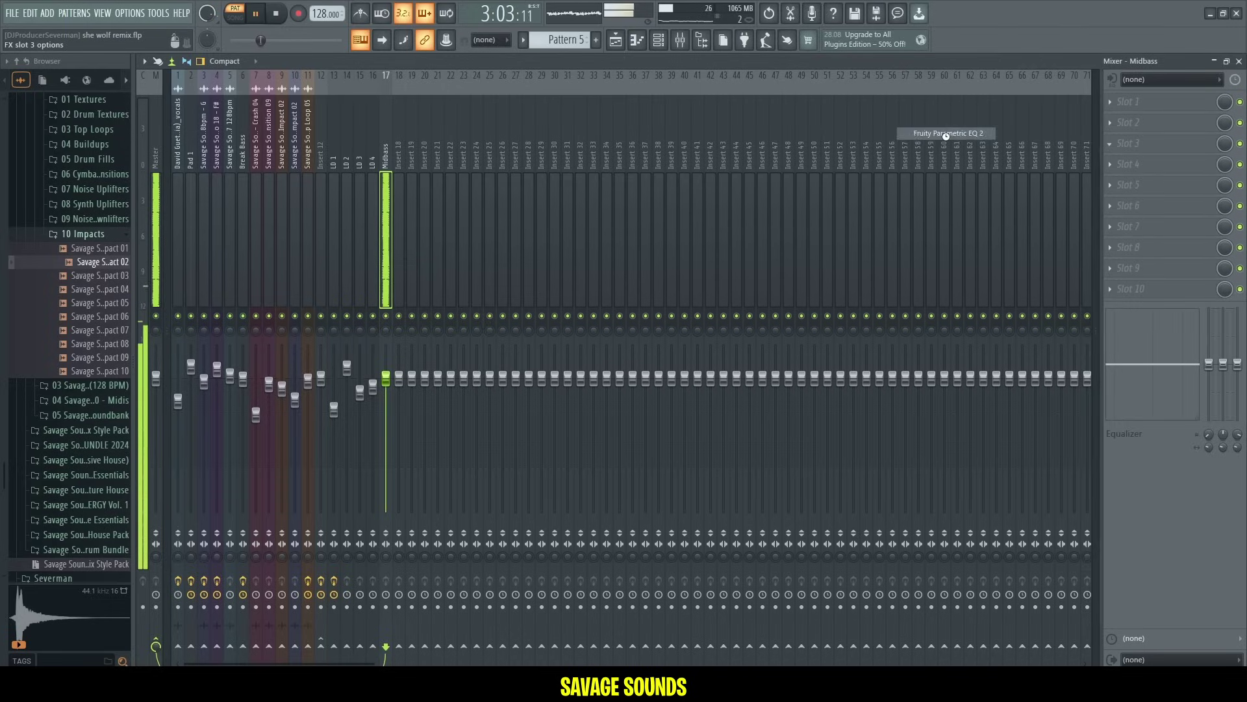
pyautogui.moveTo(689, 449); pyautogui.dragTo(689, 428)
pyautogui.moveTo(606, 436); pyautogui.dragTo(603, 436)
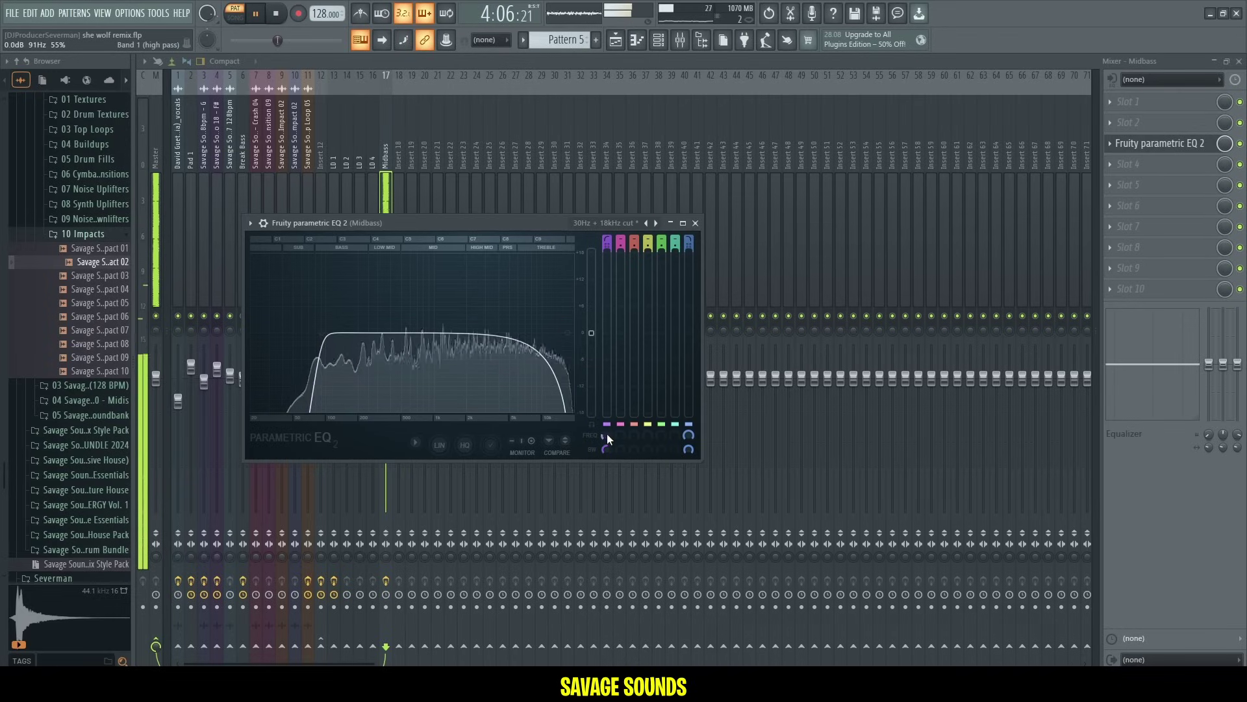
pyautogui.click(1157, 143)
# - Add Fruity Blood Overdrive in slot 4 of the Midbass insert and toggle the effect while checking the sound
pyautogui.click(1129, 163)
pyautogui.moveTo(1143, 180)
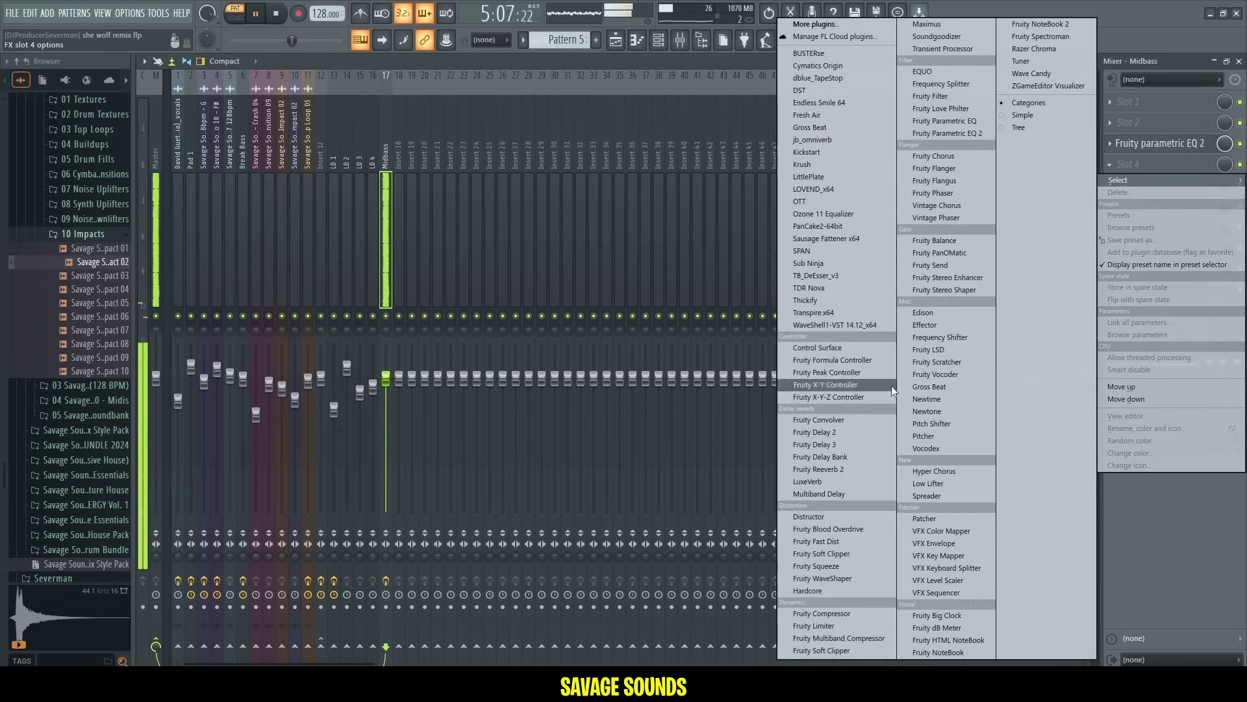
pyautogui.click(851, 529)
pyautogui.press('space')
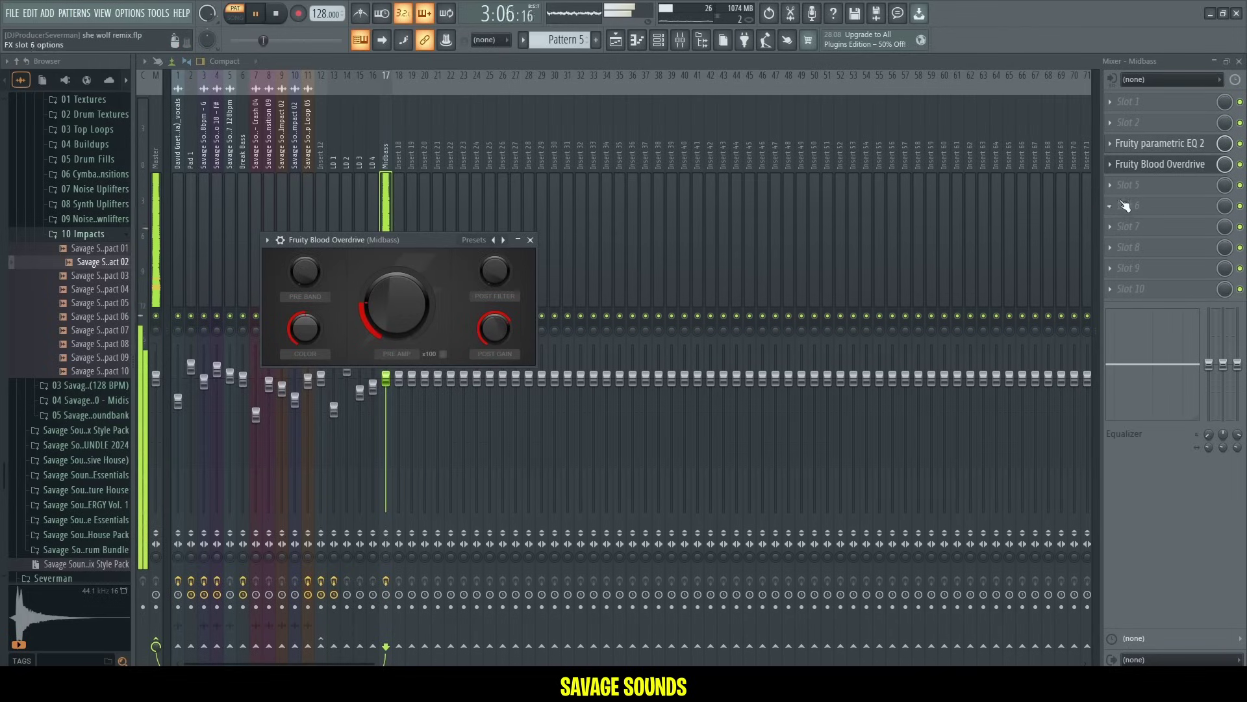
pyautogui.click(1240, 164)
# - Add a second Fruity Parametric EQ 2 in slot 5 of the Midbass insert, boosting the mids and cutting the lows and highs slightly
pyautogui.click(1157, 189)
pyautogui.click(953, 133)
pyautogui.moveTo(383, 232); pyautogui.dragTo(339, 222)
pyautogui.scroll(-5, 347, 231)
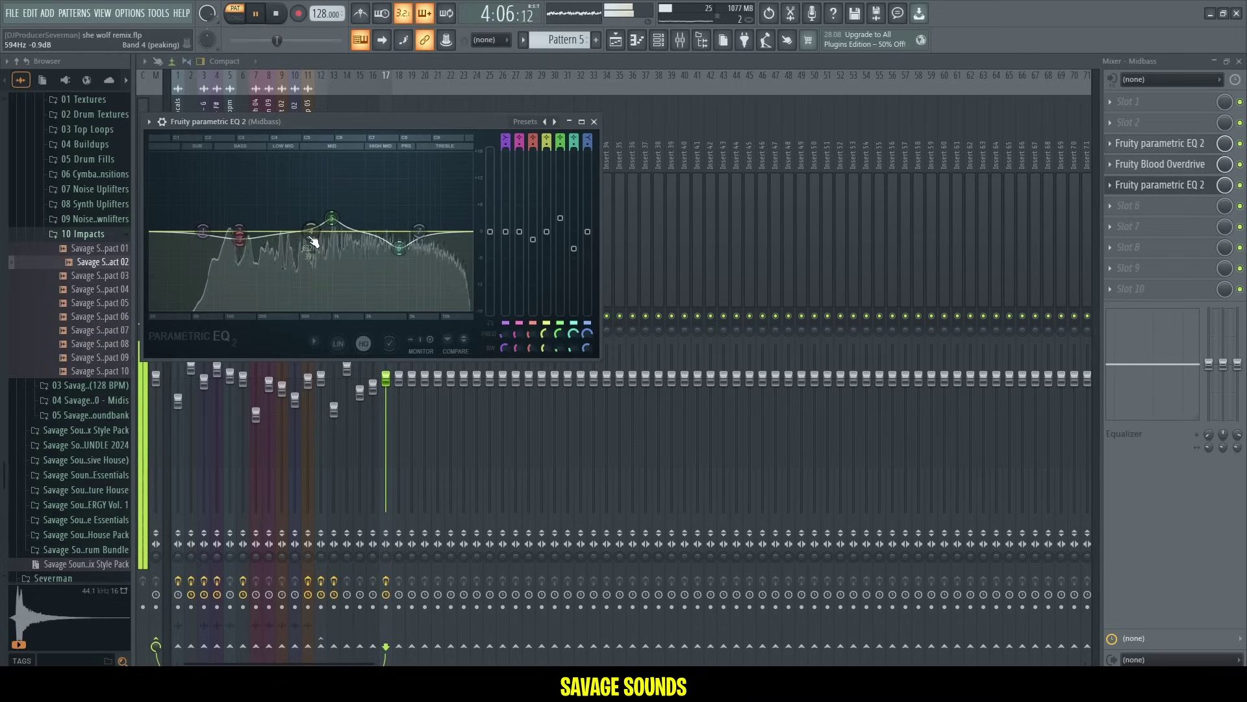
# - Add Kickstart in slot 9 of the Midbass insert, play the result and return to the playlist
pyautogui.click(815, 156)
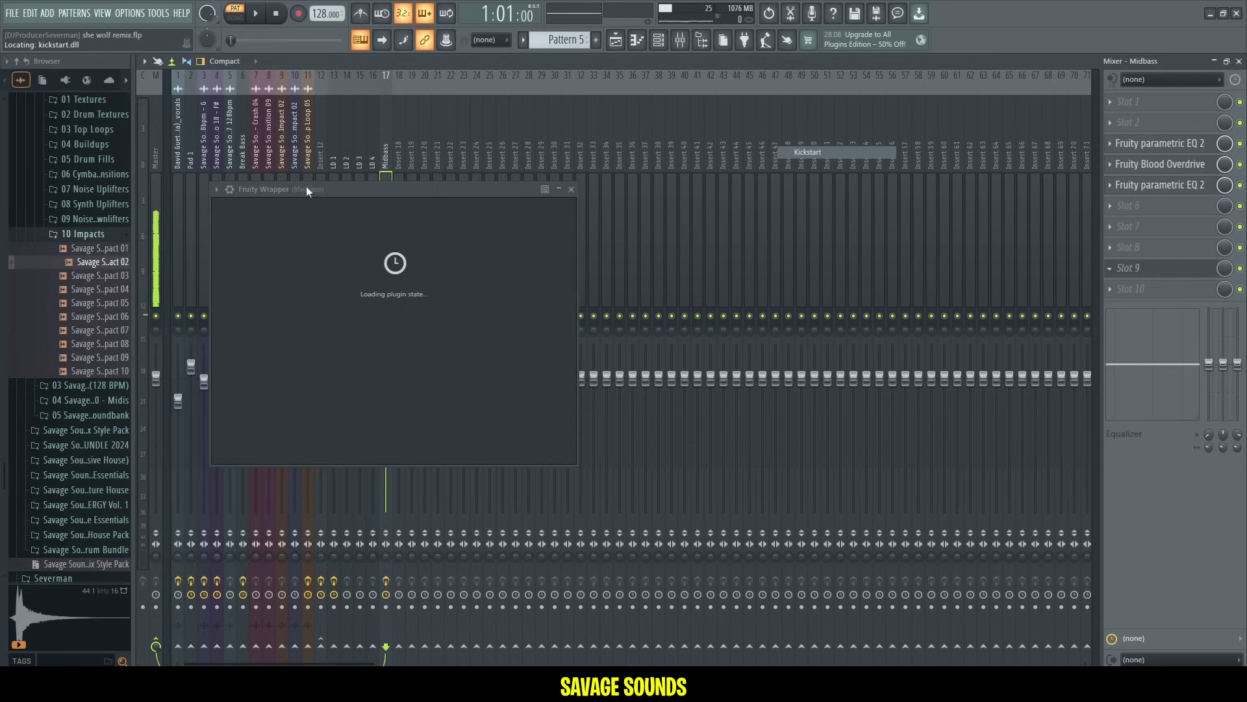
pyautogui.press('space')
pyautogui.press('Escape')
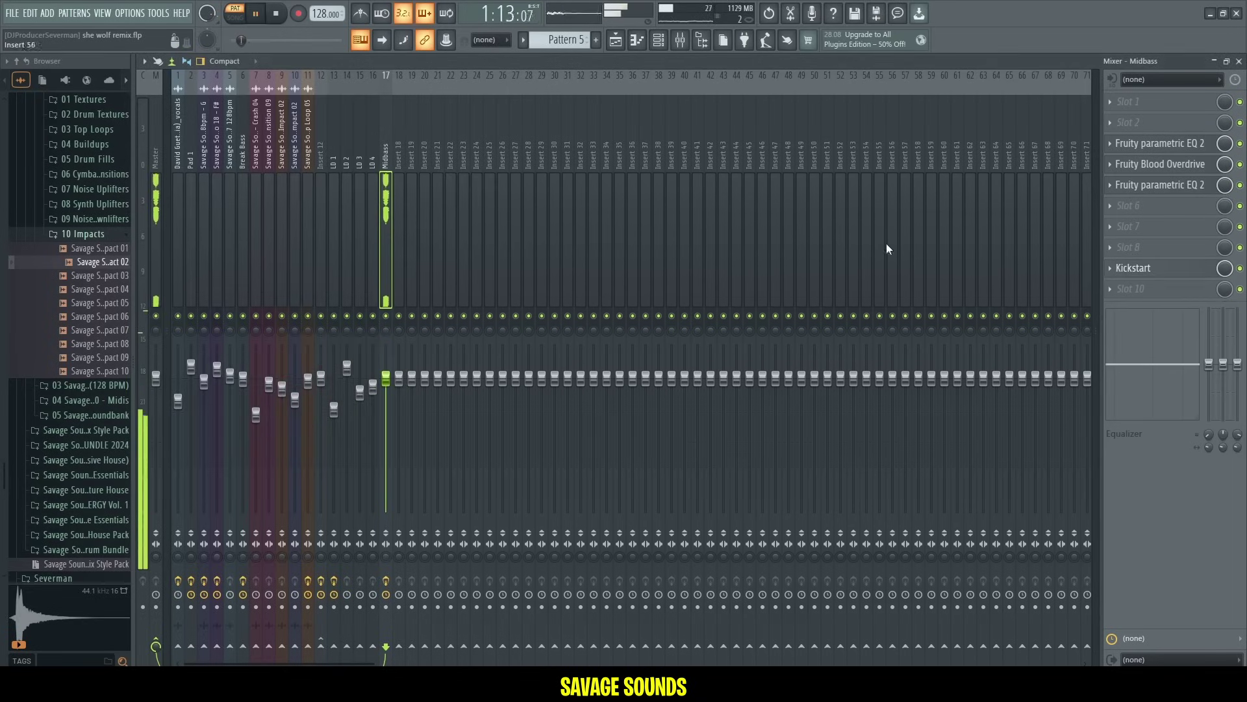
pyautogui.click(614, 41)
pyautogui.click(829, 91)
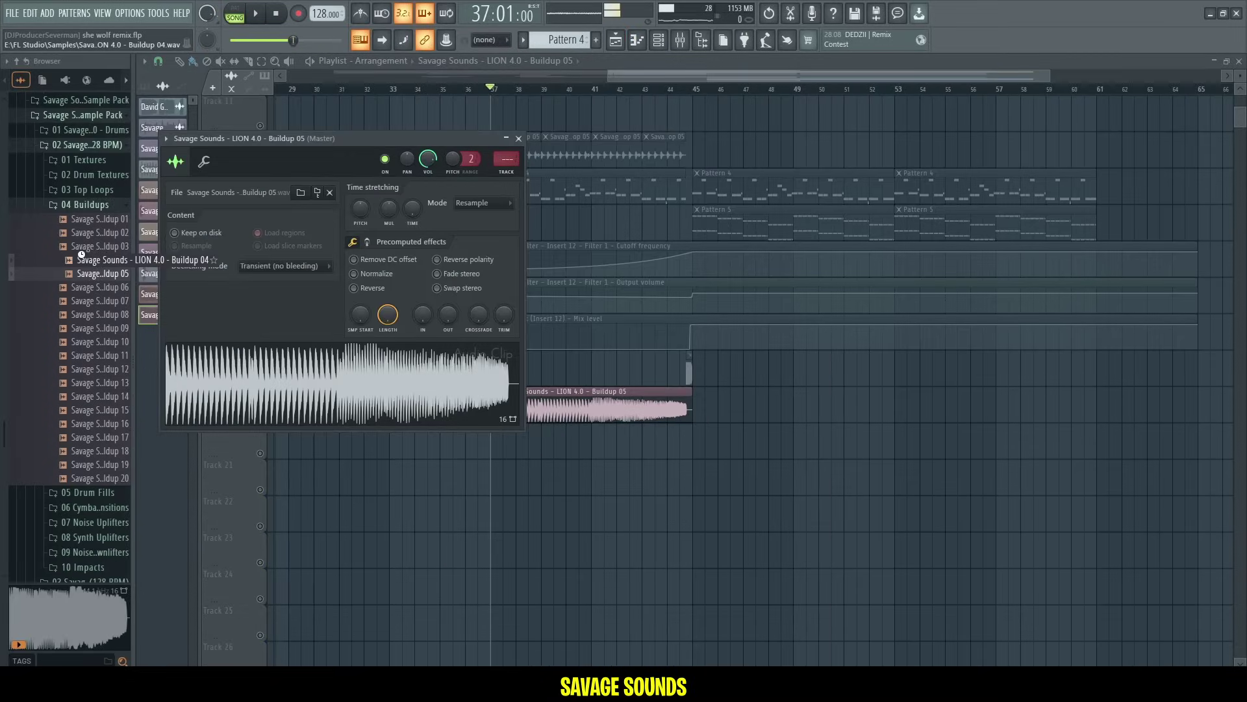
# - Audition the LION 4.0 build-ups, replace the Buildup 05 clip's sample with Buildup 01 and play it from bar 37
pyautogui.click(88, 250)
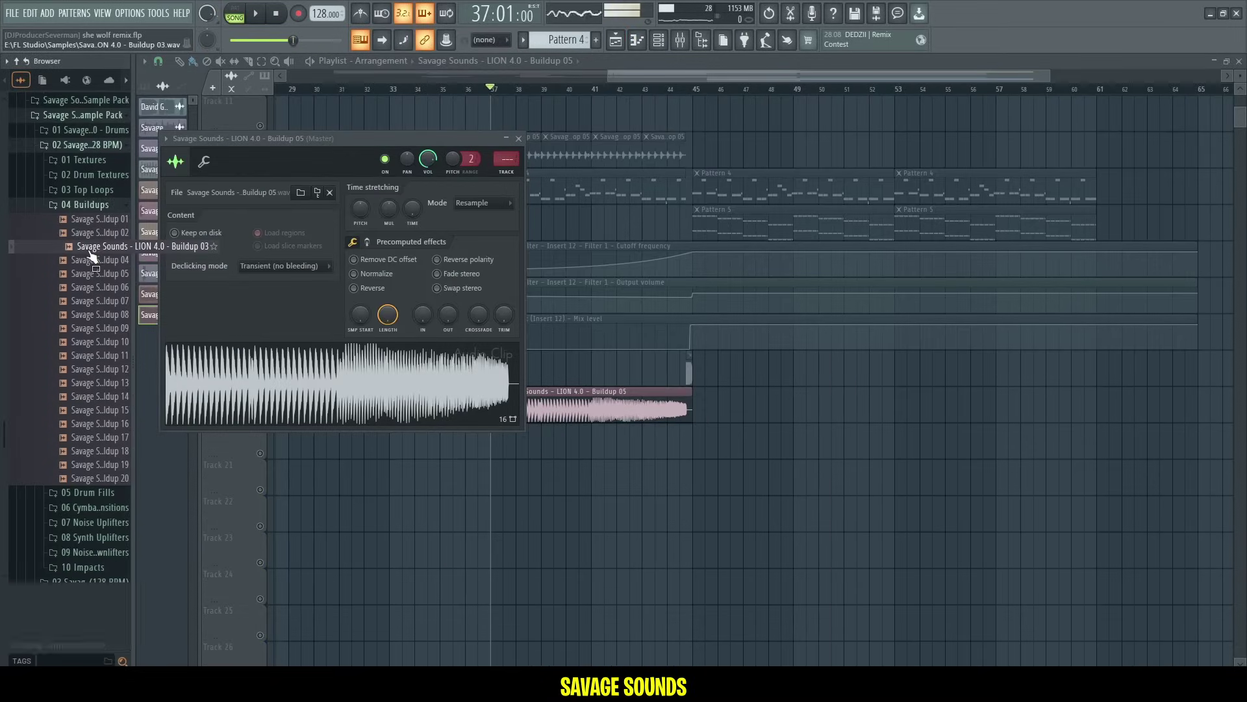
pyautogui.click(86, 260)
pyautogui.click(88, 235)
pyautogui.click(92, 223)
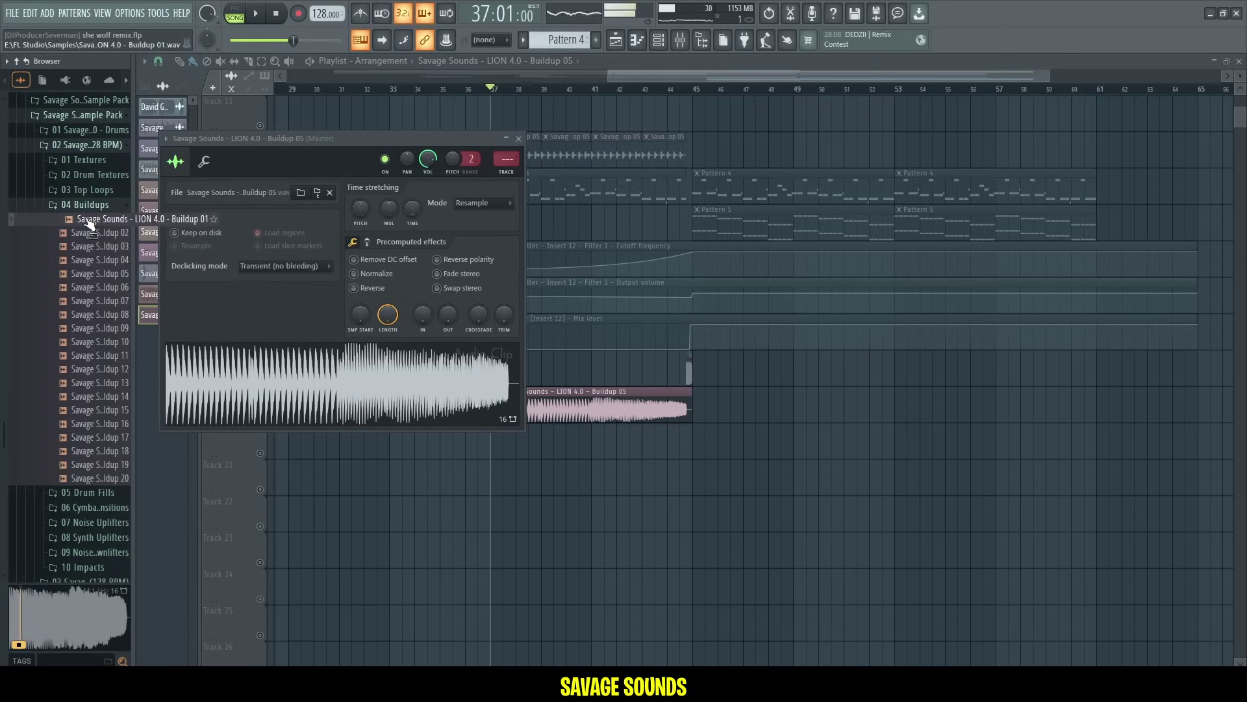
pyautogui.moveTo(287, 360); pyautogui.dragTo(344, 343)
pyautogui.press('space')
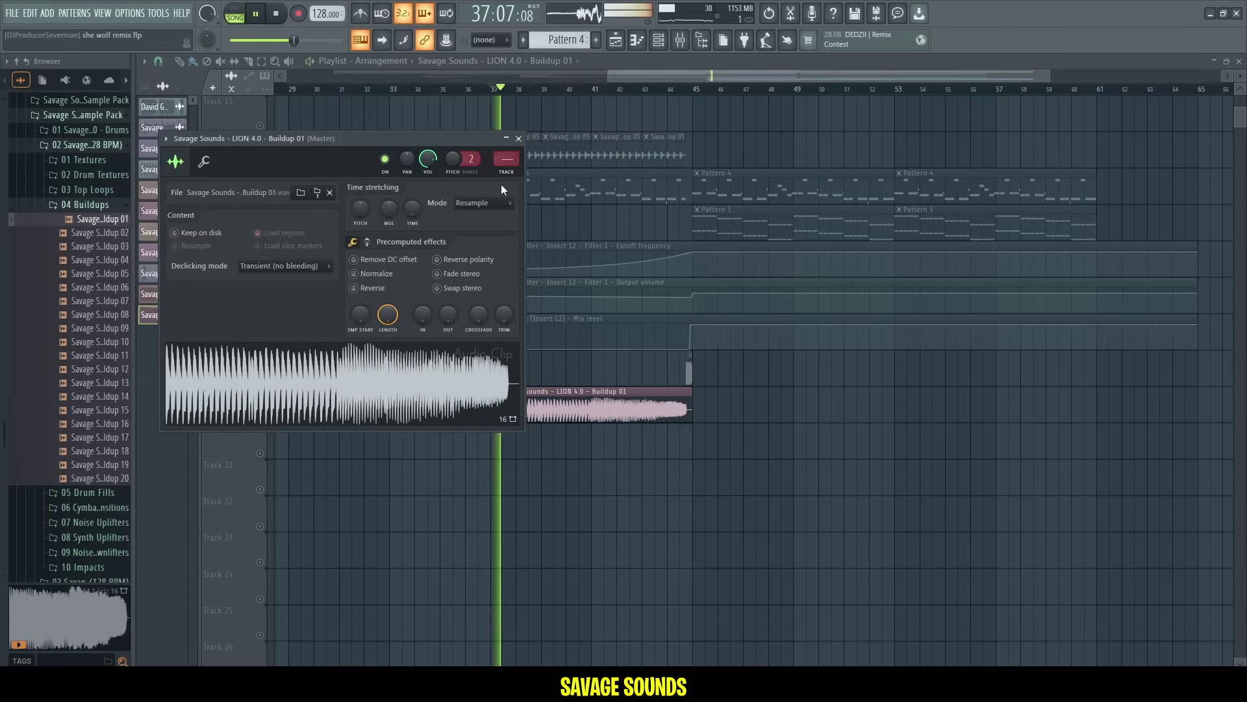
pyautogui.press('F9')
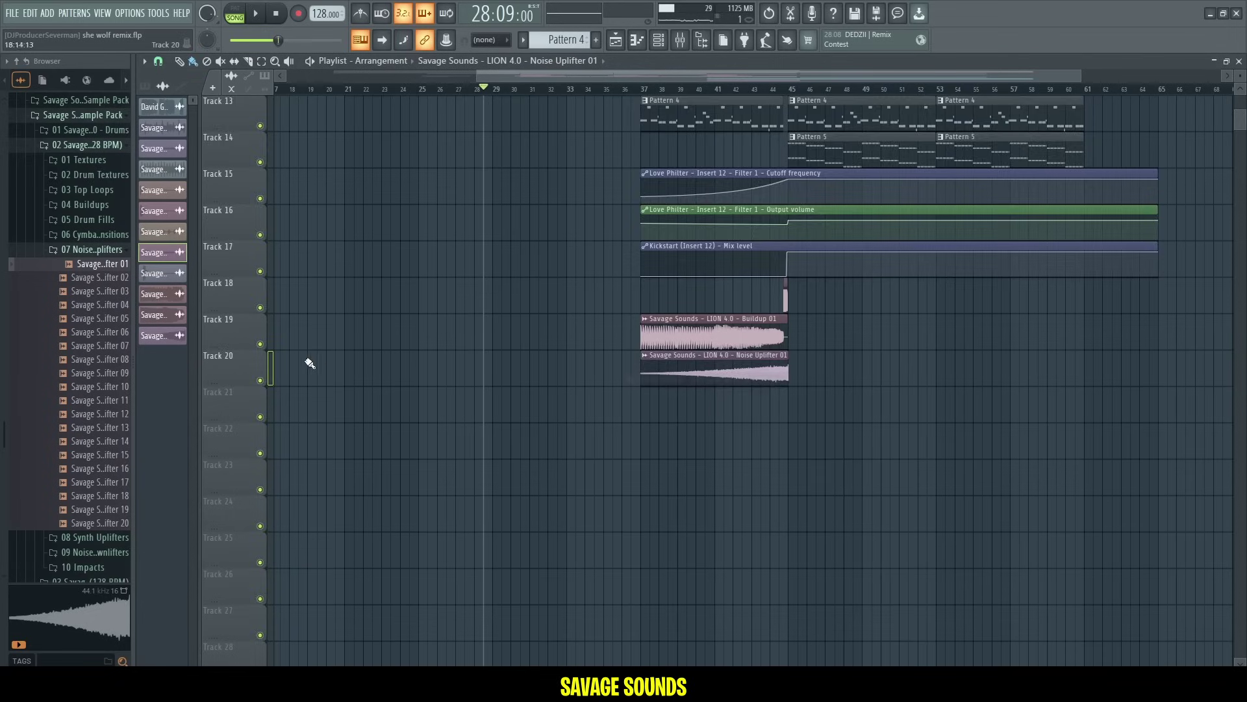
# - Solo the Buildup 01 and Noise Uplifter 01 tracks and play them from bar 37
pyautogui.keyDown('ctrl'); pyautogui.click(260, 343); pyautogui.keyUp('ctrl')
pyautogui.click(260, 381)
pyautogui.click(642, 89)
pyautogui.press('space')
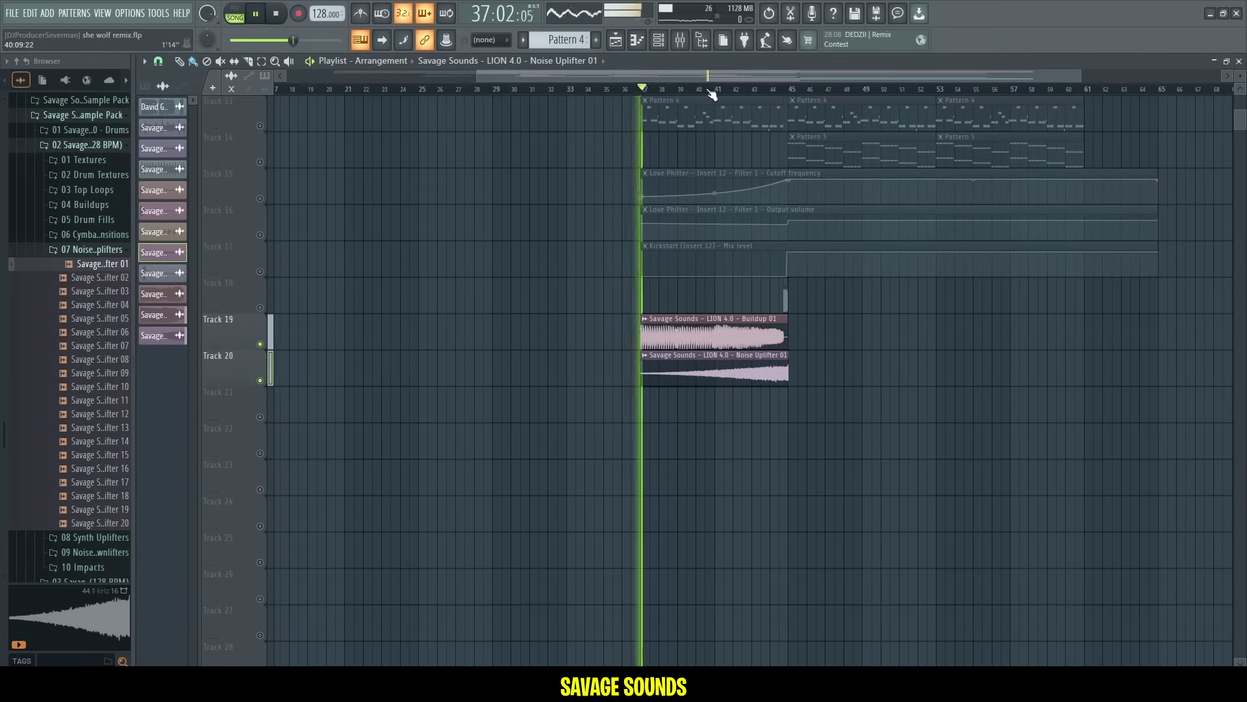
pyautogui.scroll(2, 708, 89)
pyautogui.click(780, 89)
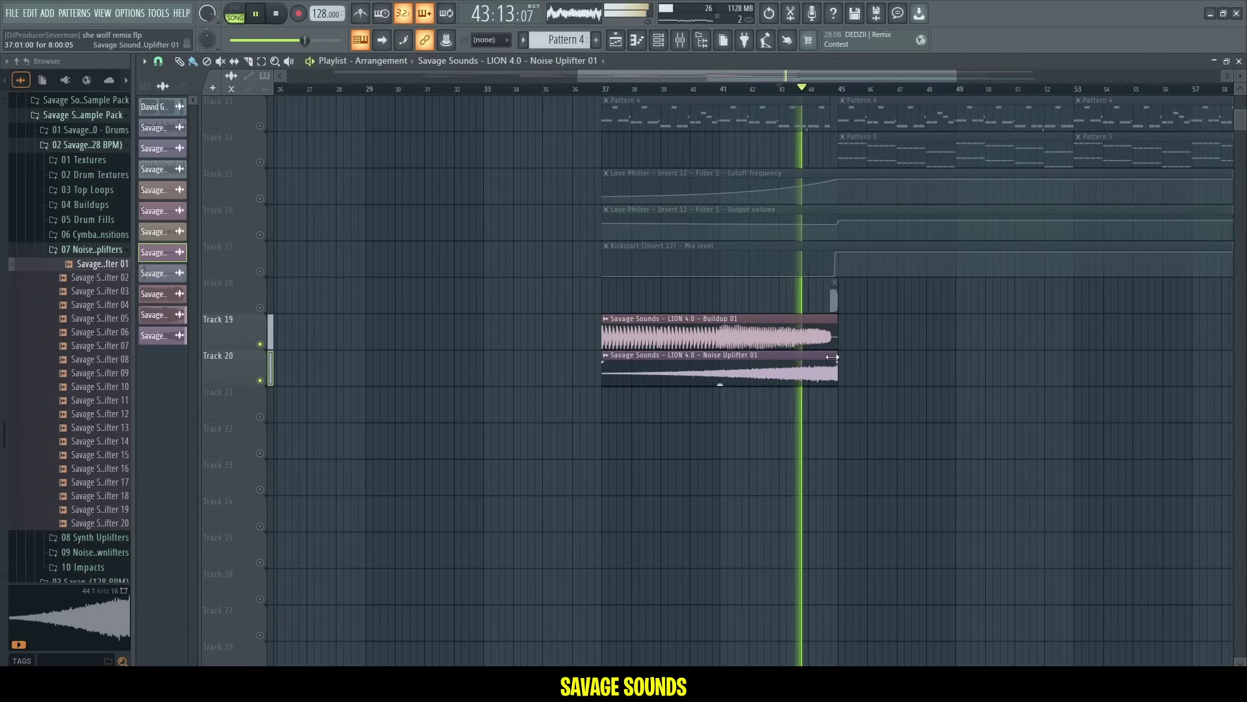
pyautogui.rightClick(260, 380)
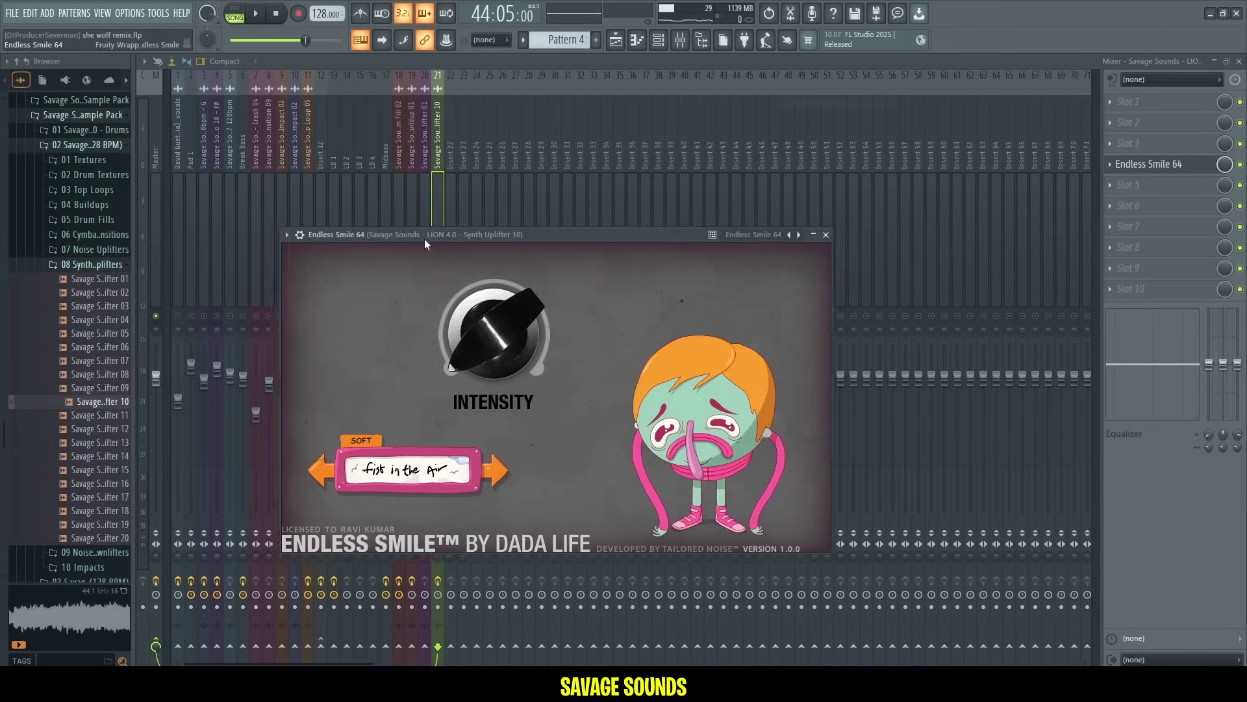
# - Raise the Endless Smile intensity on the Synth Uplifter 10 insert to 78%
pyautogui.moveTo(523, 344); pyautogui.dragTo(536, 305)
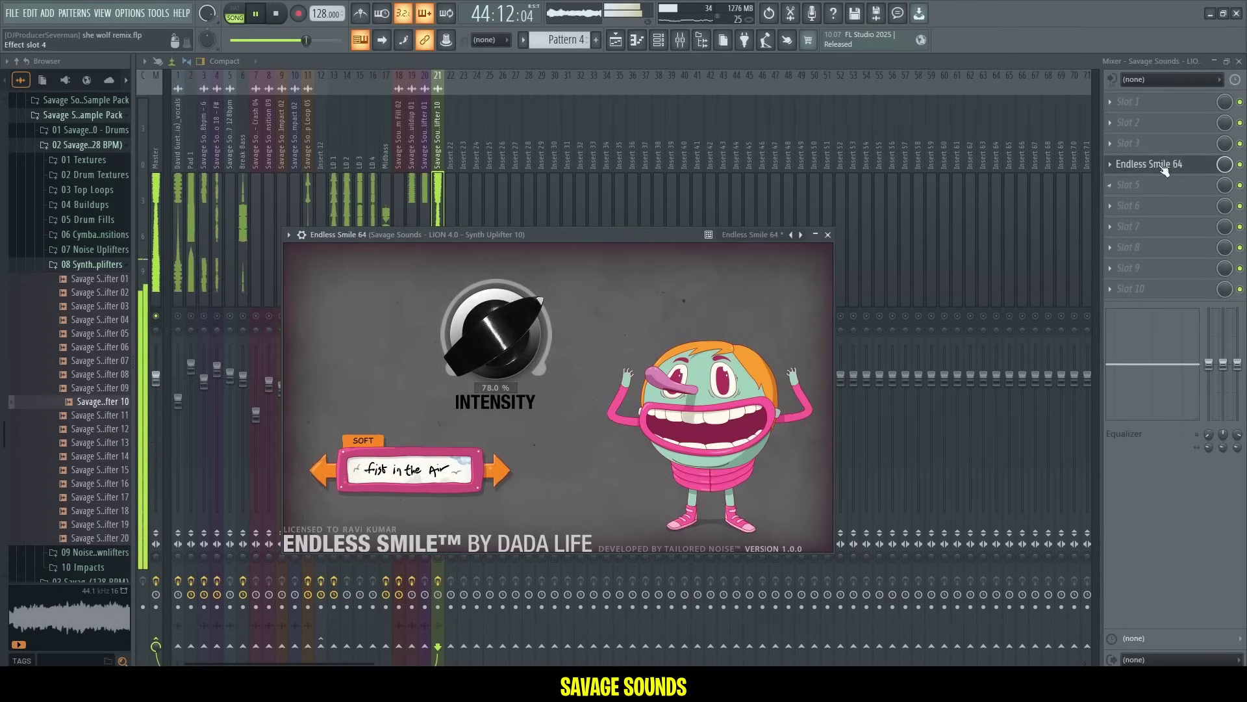
pyautogui.click(1165, 171)
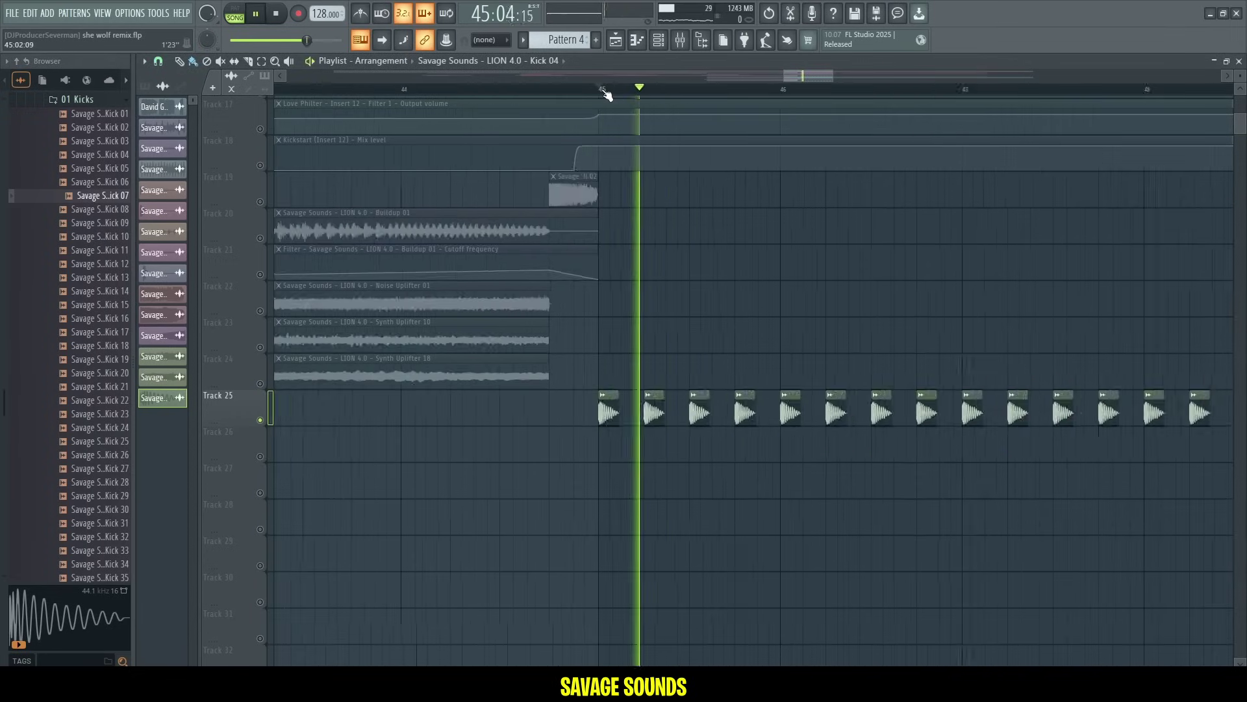
# - Adjust the low cut's bandwidth in Fruity Parametric EQ 2 on the Kick 06 insert
pyautogui.scroll(5, 605, 96)
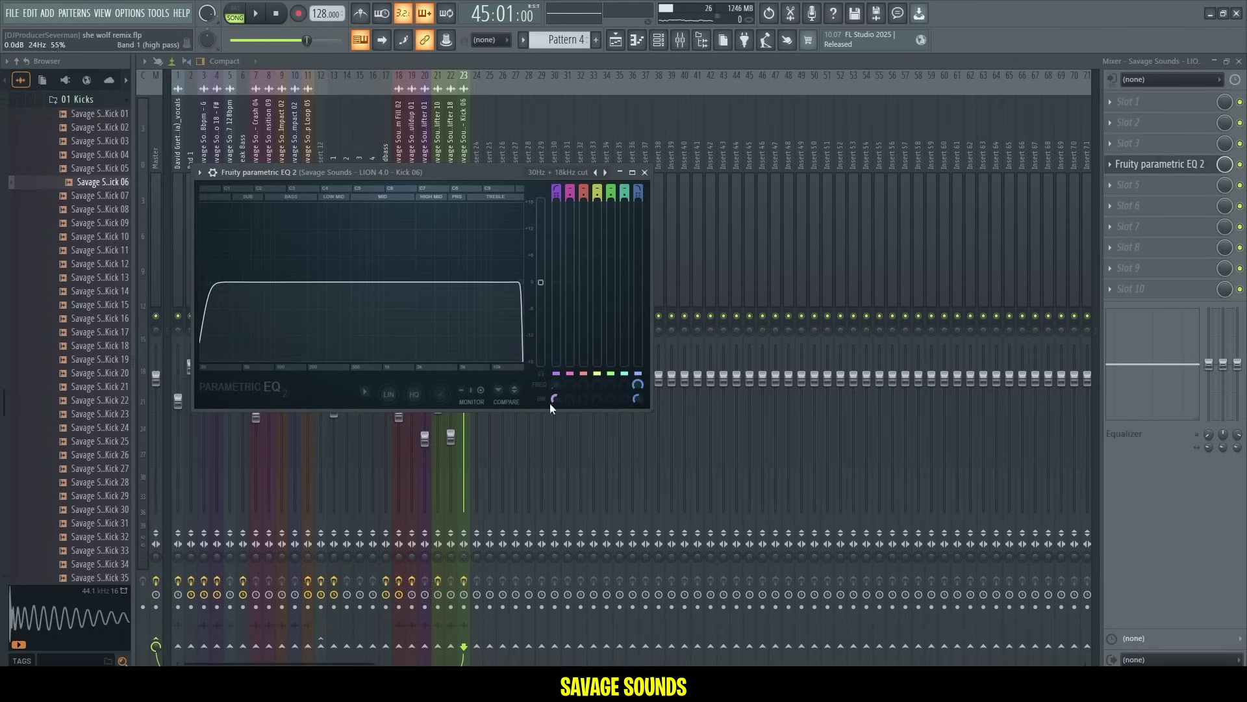
pyautogui.moveTo(552, 399); pyautogui.dragTo(554, 371)
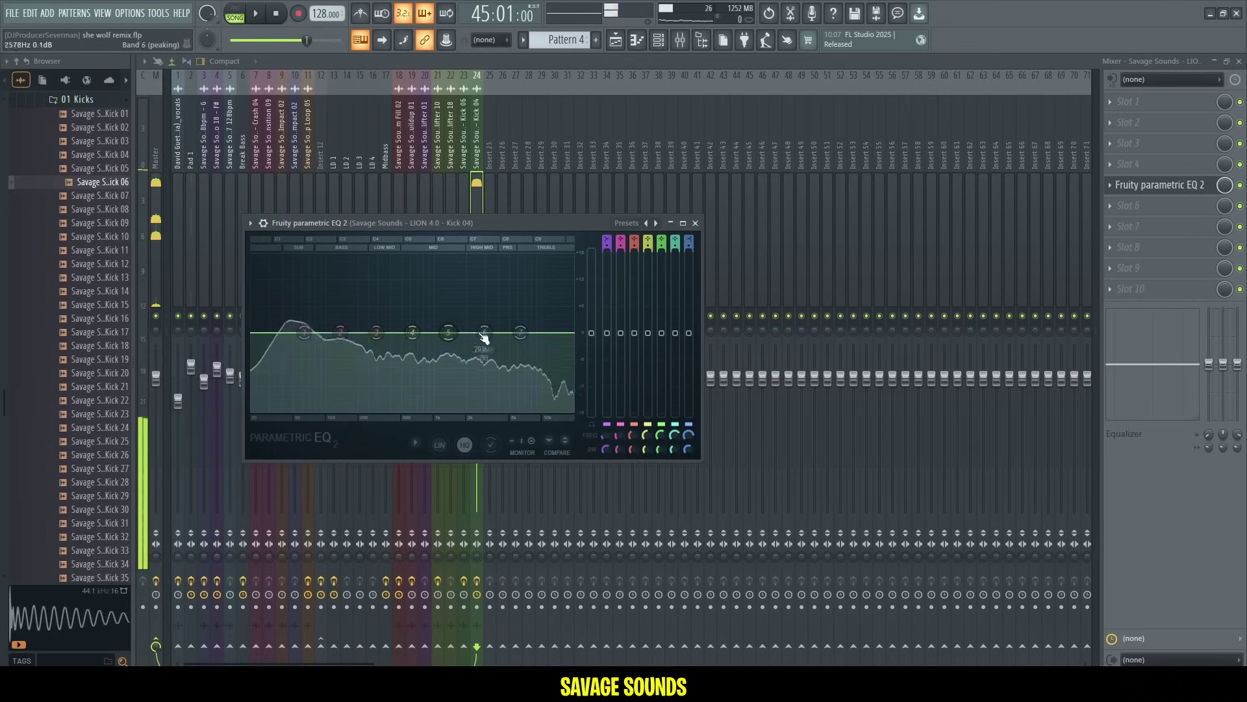
# - Load the 20Hz + 18kHz cut preset in Fruity Parametric EQ 2 on the Kick 04 insert and adjust the high cut's bandwidth during playback
pyautogui.rightClick(656, 223)
pyautogui.click(671, 242)
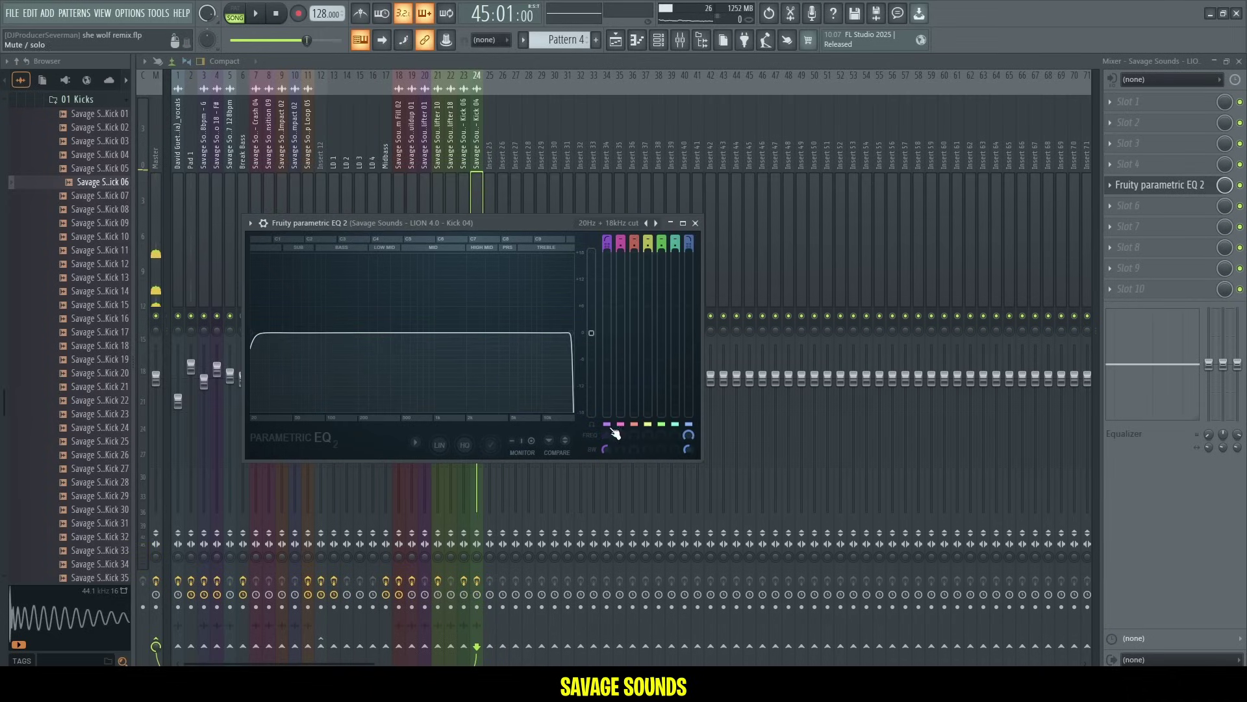
pyautogui.press('space')
pyautogui.moveTo(688, 449)
pyautogui.mouseDown()
pyautogui.moveTo(688, 432)
pyautogui.moveTo(688, 448)
pyautogui.mouseUp()
pyautogui.click(1207, 182)
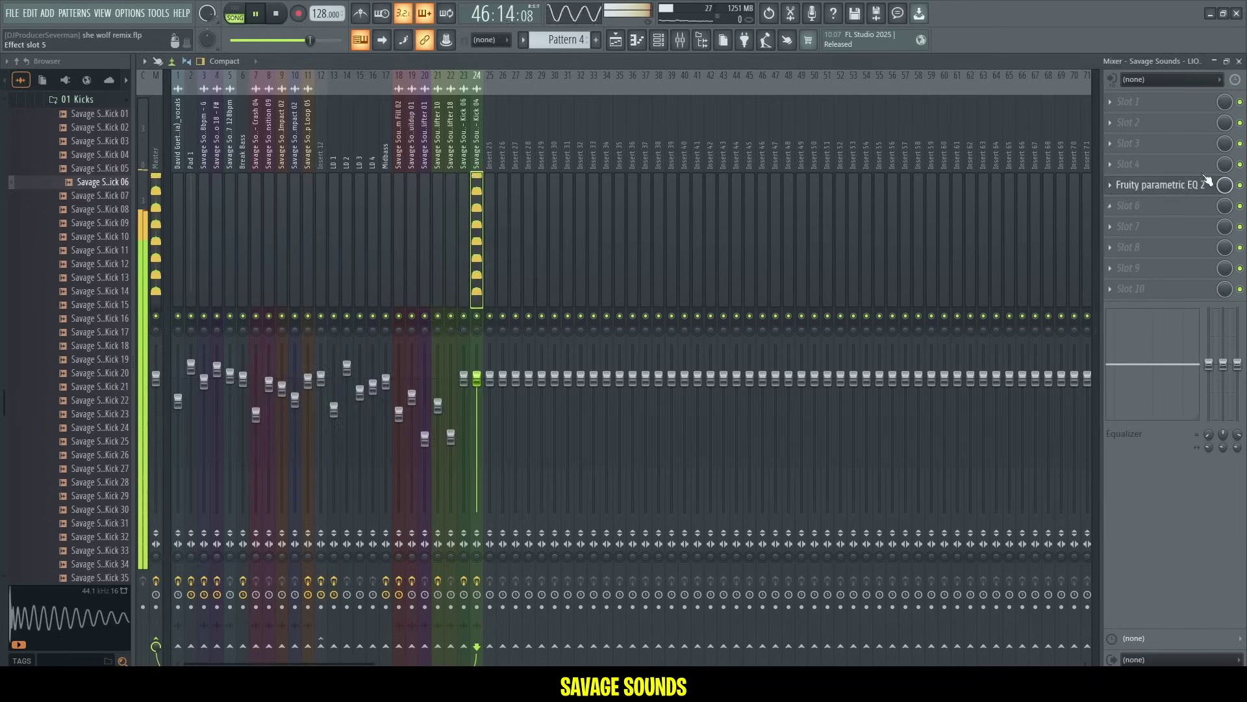
pyautogui.click(1239, 61)
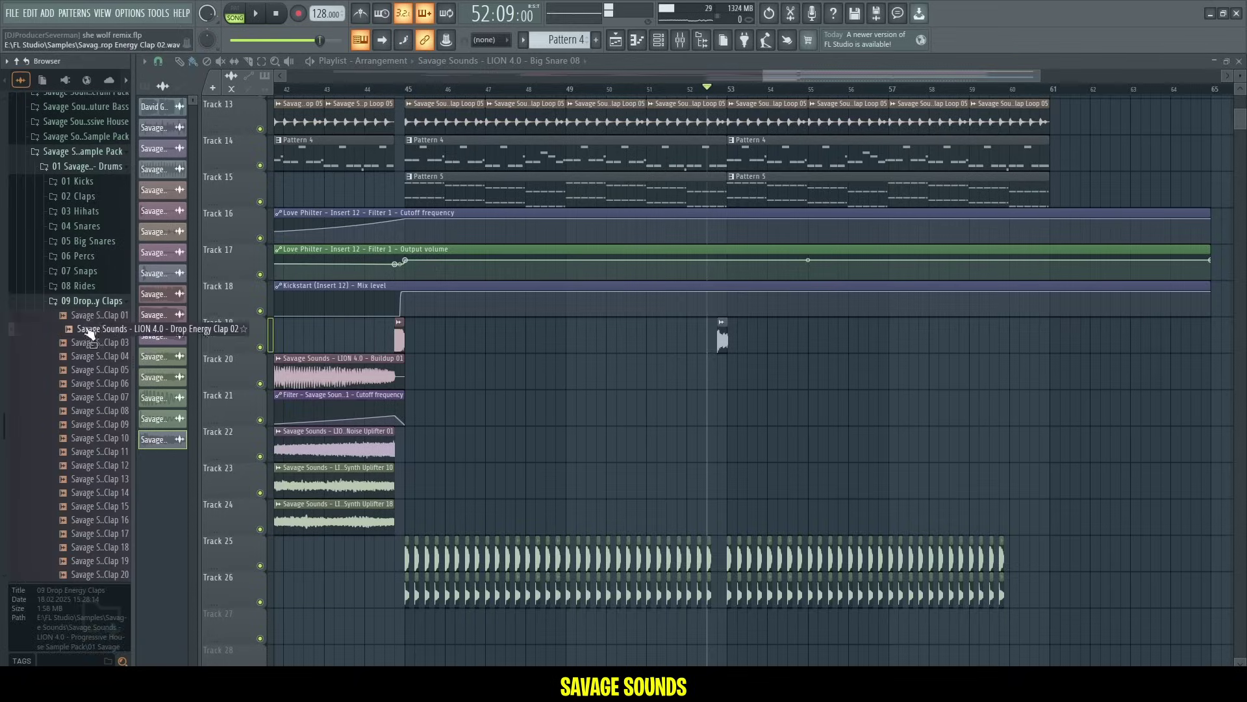
# - Place Drop Energy Clap 03 on Track 27 from bar 45 and sidechain its insert with Kickstart at 56% mix
pyautogui.click(84, 328)
pyautogui.scroll(-5, 635, 434)
pyautogui.click(79, 328)
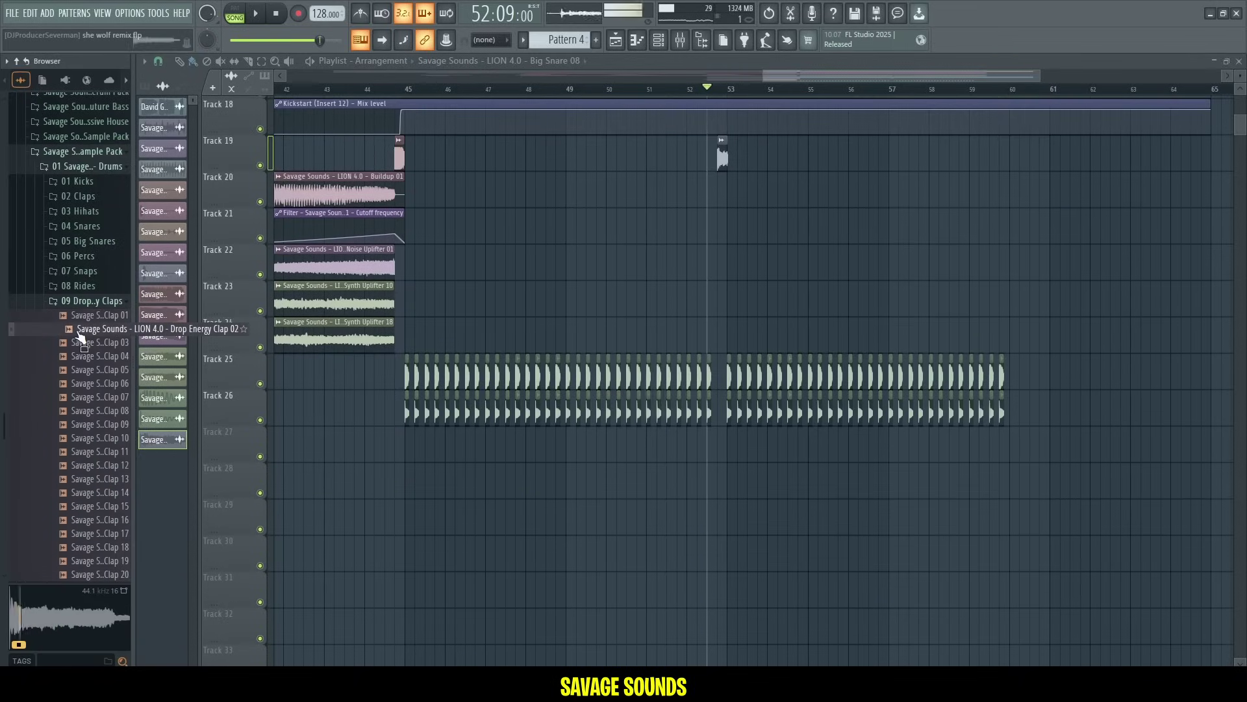
pyautogui.click(78, 343)
pyautogui.moveTo(400, 477); pyautogui.dragTo(409, 447)
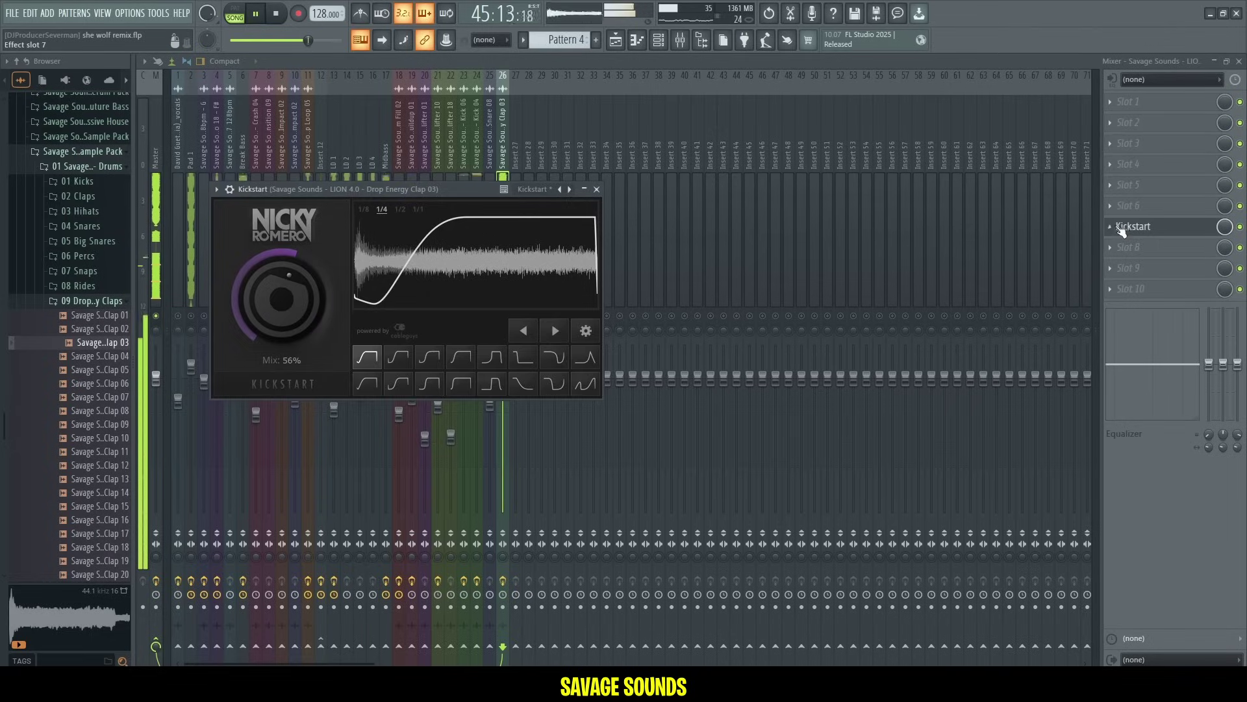
pyautogui.click(1122, 227)
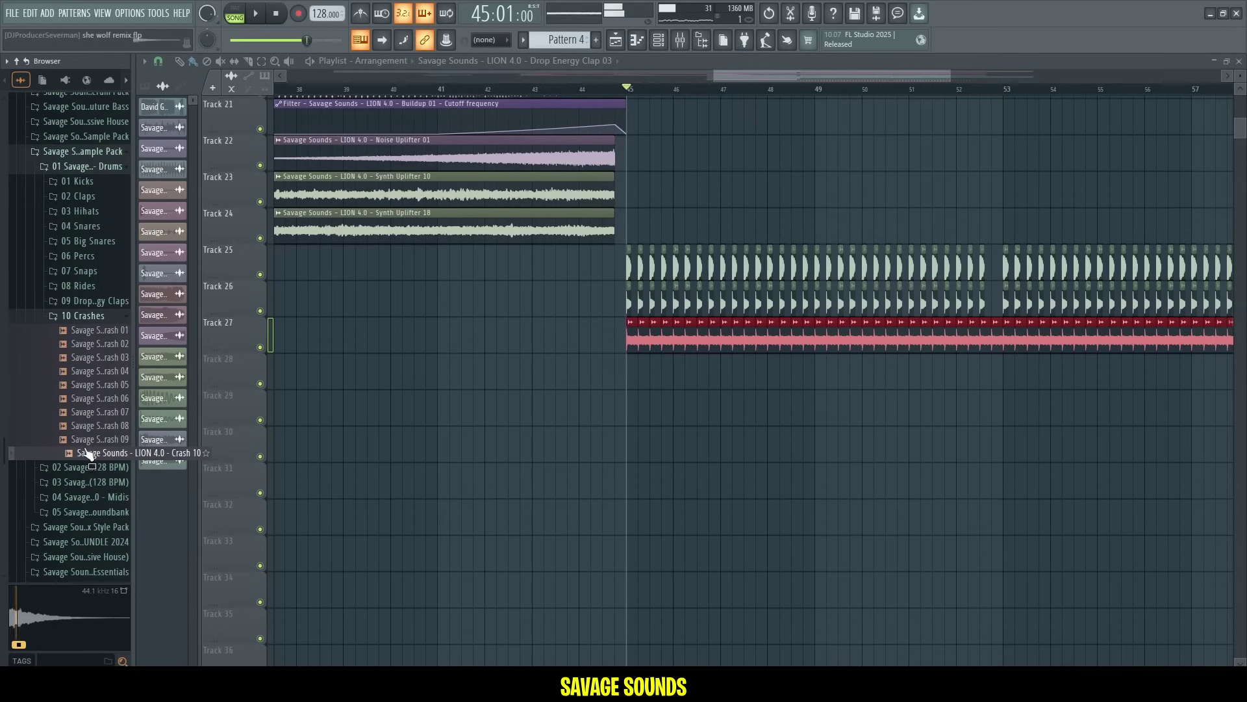
# - Place Crash 10 on Track 28 at bar 45 and adjust the low cut's bandwidth in the Downlifter 01 insert's EQ
pyautogui.moveTo(81, 456); pyautogui.dragTo(659, 384)
pyautogui.moveTo(643, 383); pyautogui.dragTo(640, 382)
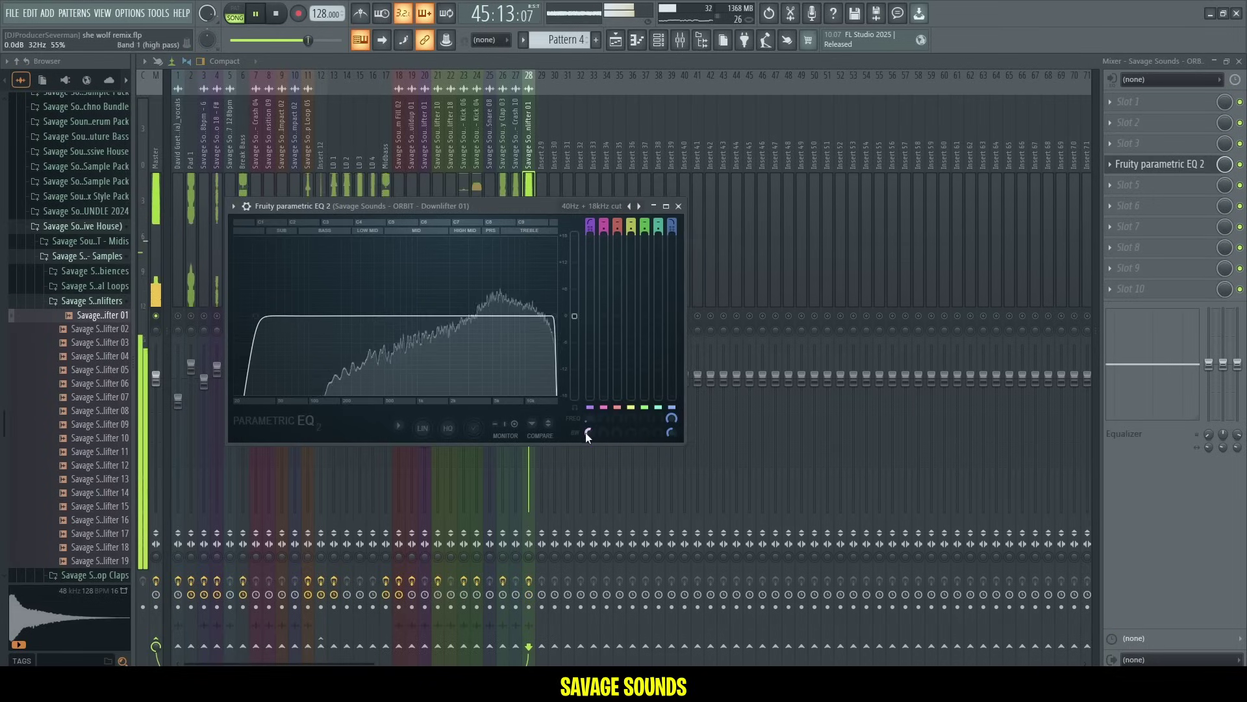
pyautogui.moveTo(586, 431); pyautogui.dragTo(591, 393)
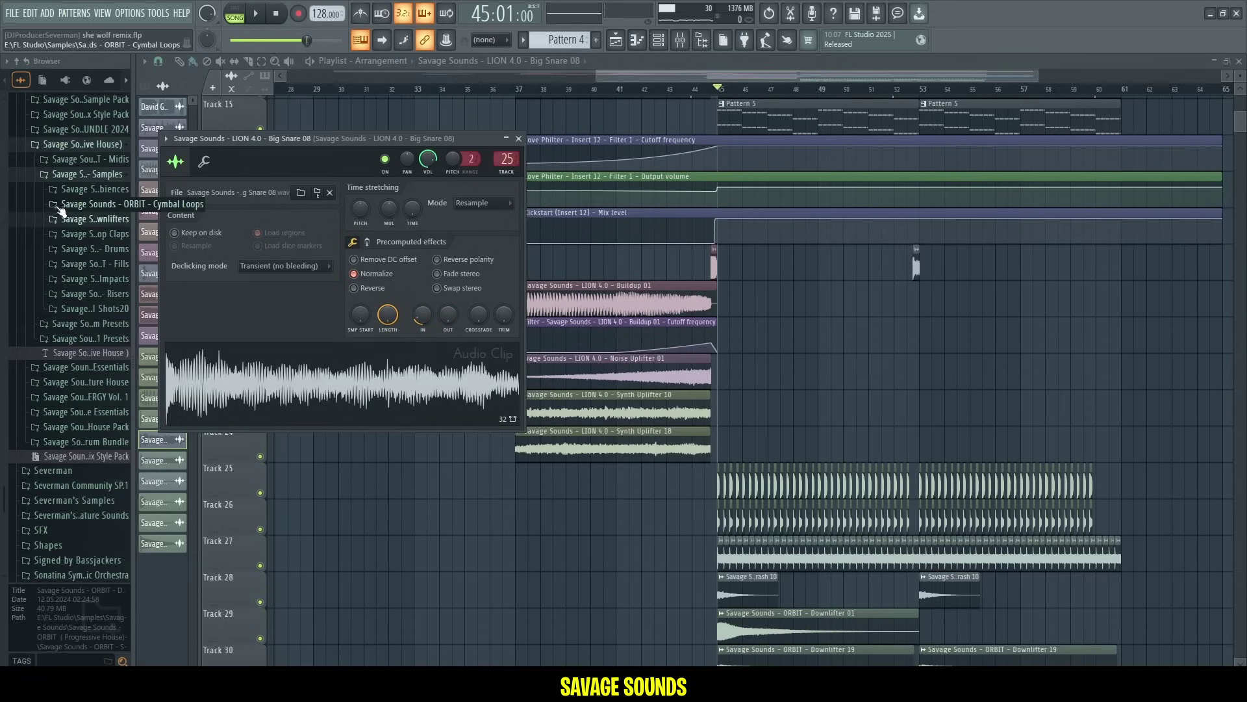
# - Browse the ORBIT cymbal loops and place Cymbal Loop 03 on Track 33 at bar 53
pyautogui.click(45, 248)
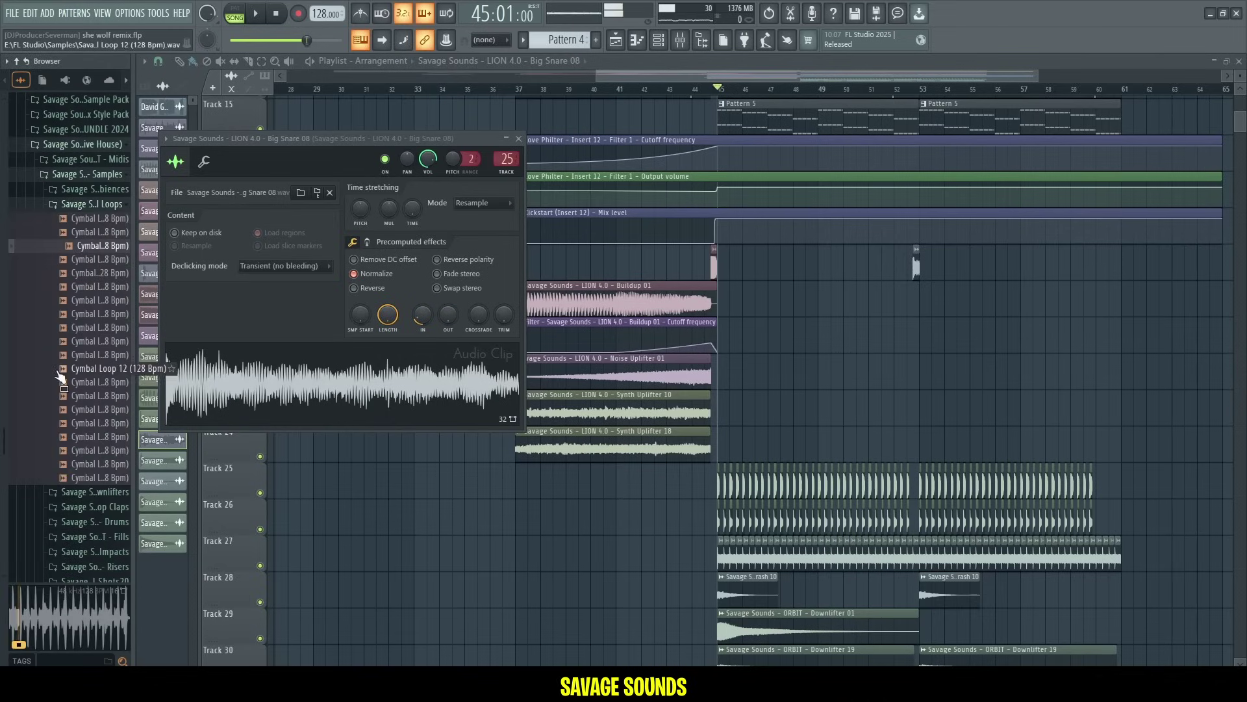
pyautogui.scroll(-5, 747, 390)
pyautogui.moveTo(82, 247); pyautogui.dragTo(930, 413)
# - Audition the ORBIT drop claps and place Drop Claps 04 on Track 34 at bar 53
pyautogui.click(77, 289)
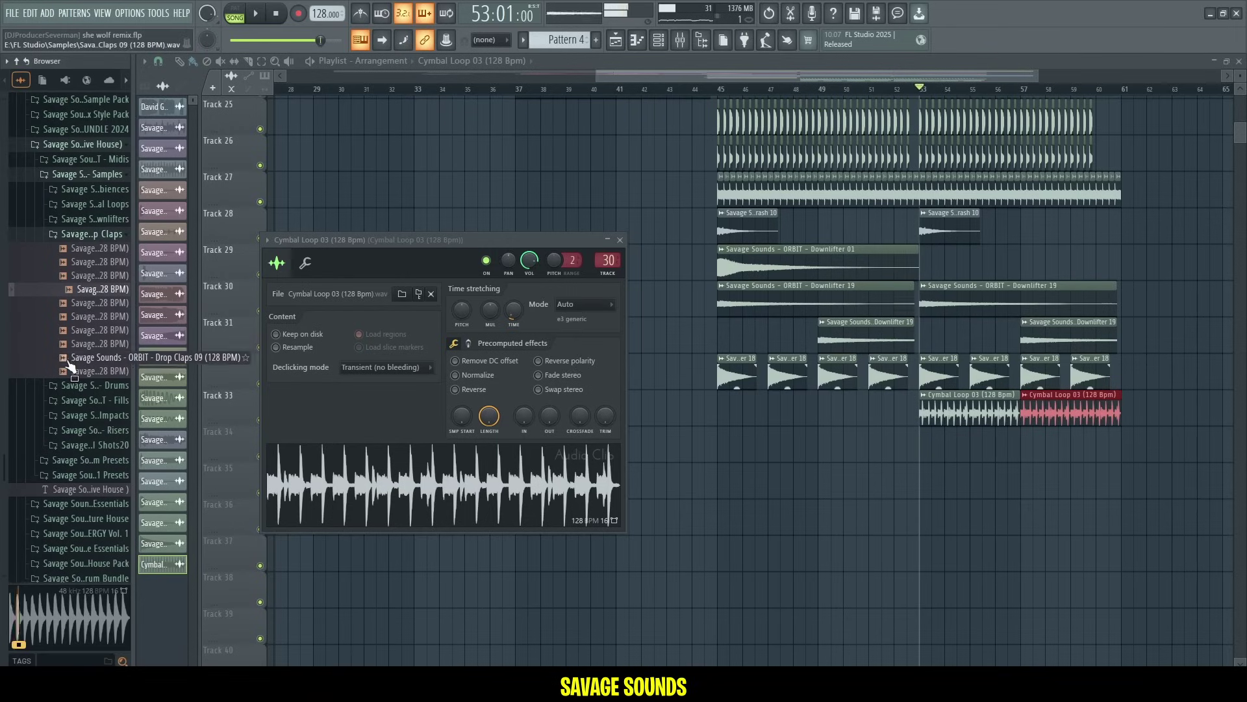
pyautogui.click(73, 357)
pyautogui.click(77, 303)
pyautogui.click(81, 290)
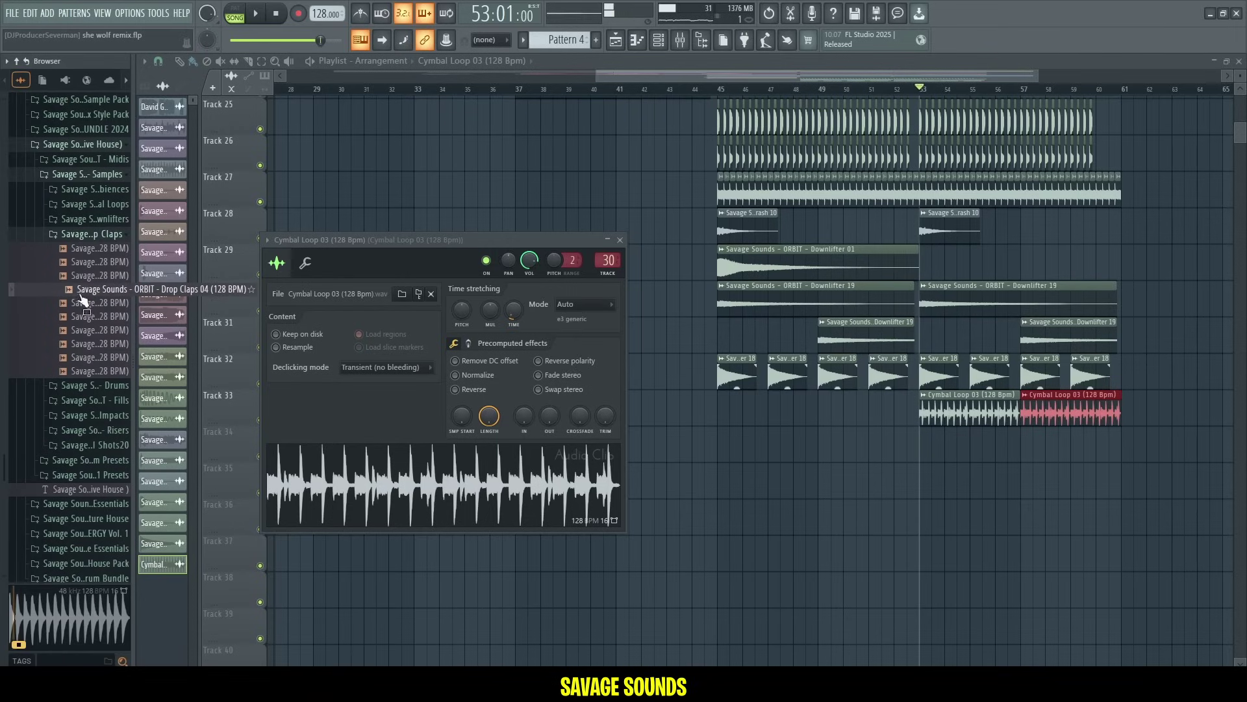
pyautogui.moveTo(580, 424); pyautogui.dragTo(921, 446)
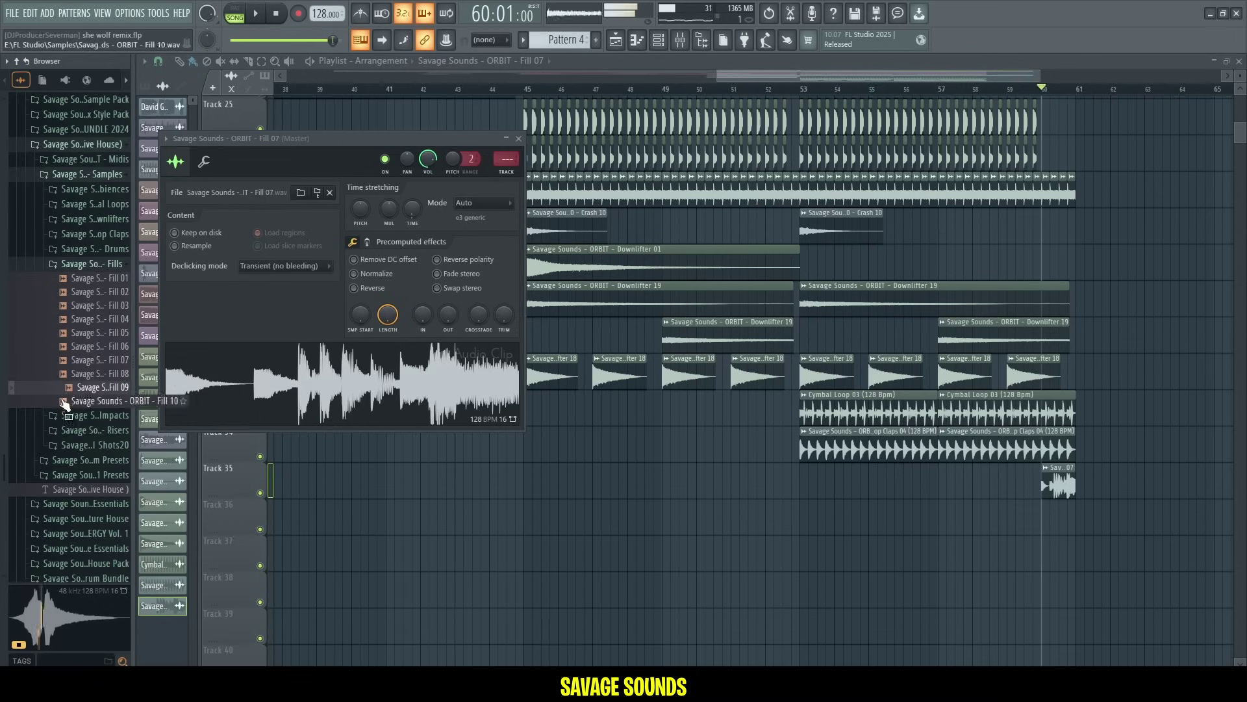
# - Replace the Fill 07 clip's sample with ORBIT Fill 09 and play it from bar 60
pyautogui.click(67, 414)
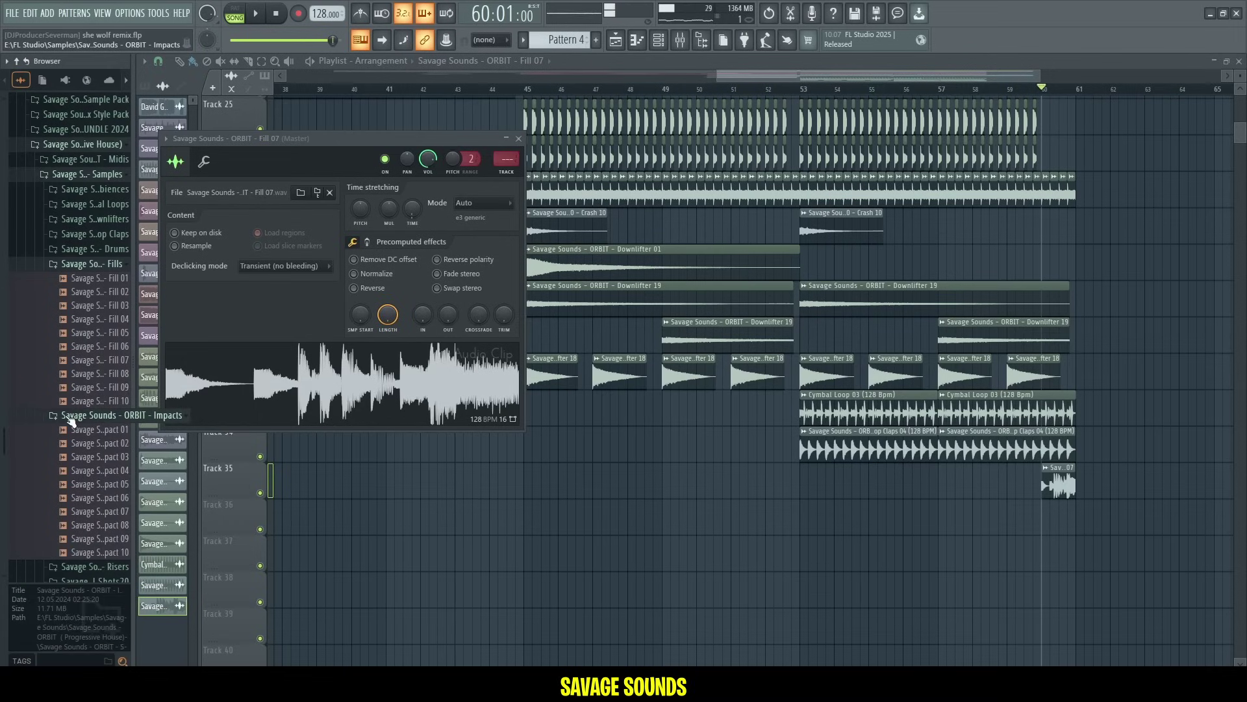
pyautogui.click(70, 417)
pyautogui.click(77, 402)
pyautogui.moveTo(87, 388); pyautogui.dragTo(286, 396)
pyautogui.press('space')
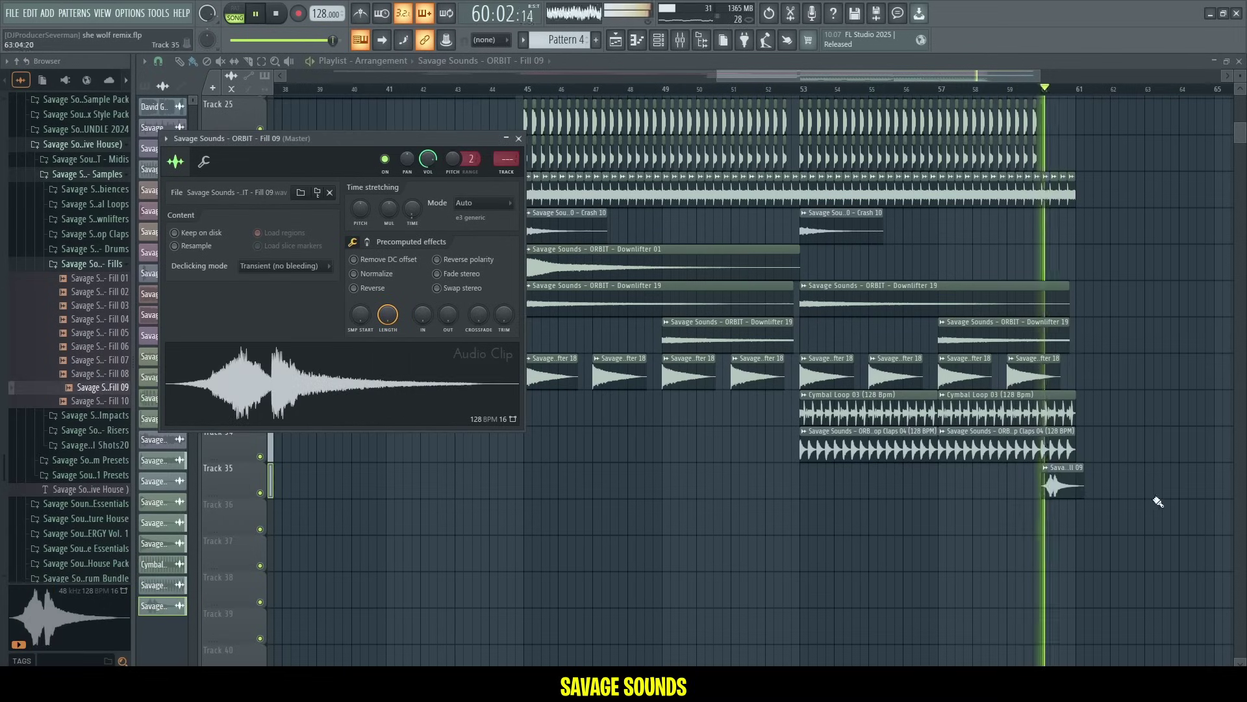
# - Move the Fill 09 clip on Track 35 about half a bar forward, play it and route it to its own mixer track
pyautogui.click(1068, 485)
pyautogui.press('space')
pyautogui.moveTo(1069, 485); pyautogui.dragTo(1080, 490)
pyautogui.press('space')
pyautogui.doubleClick(1079, 490)
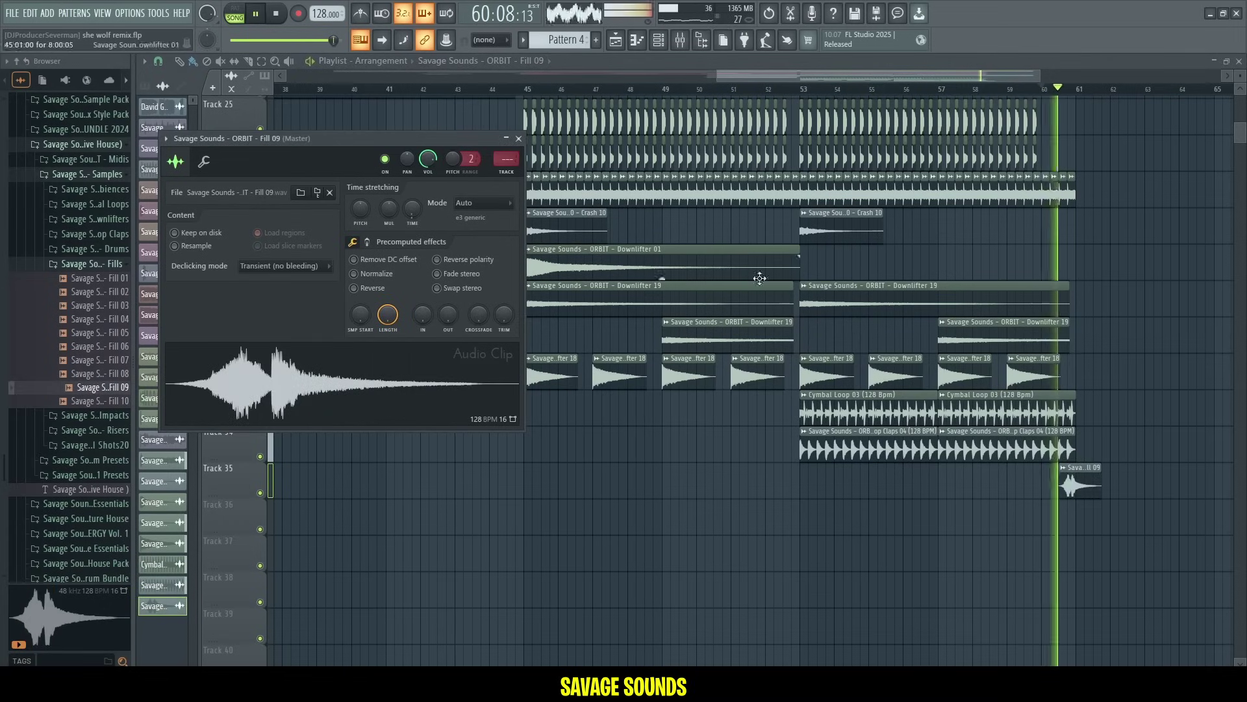
pyautogui.hotkey('ctrl', 'l')
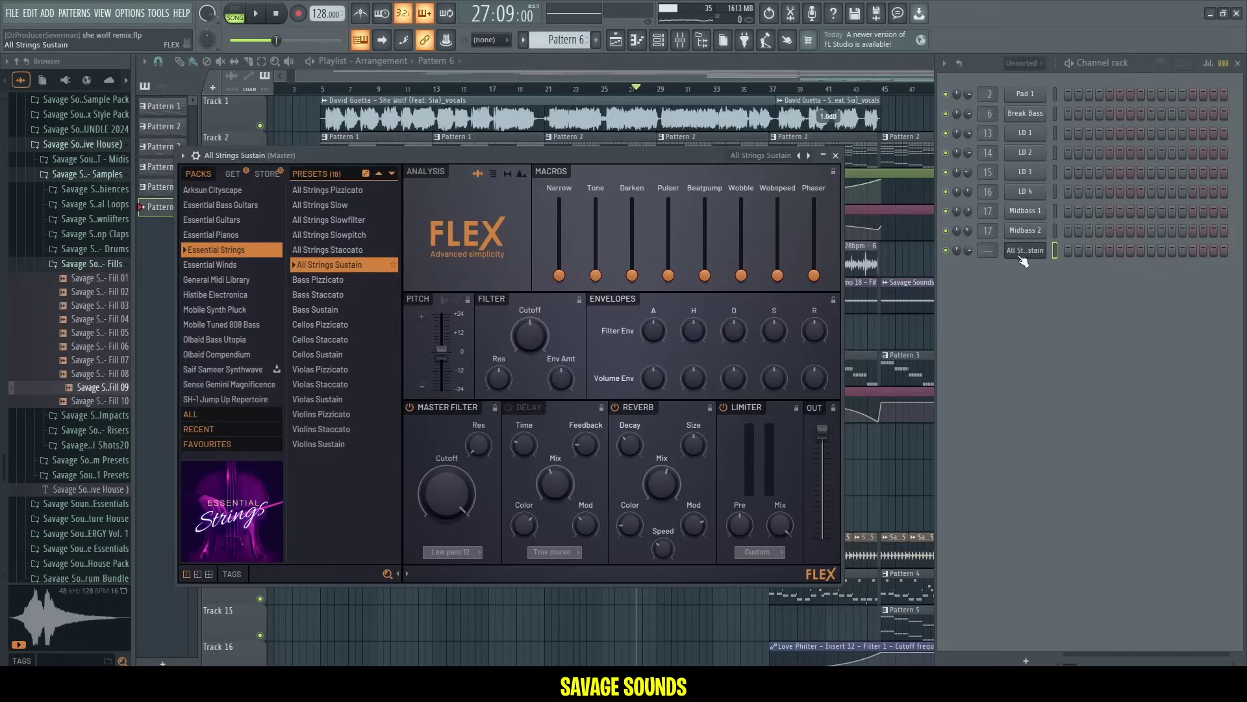
# - Add the chord notes to the All Strings Sustain channel in Pattern 6 and play them
pyautogui.rightClick(1004, 247)
pyautogui.click(1146, 275)
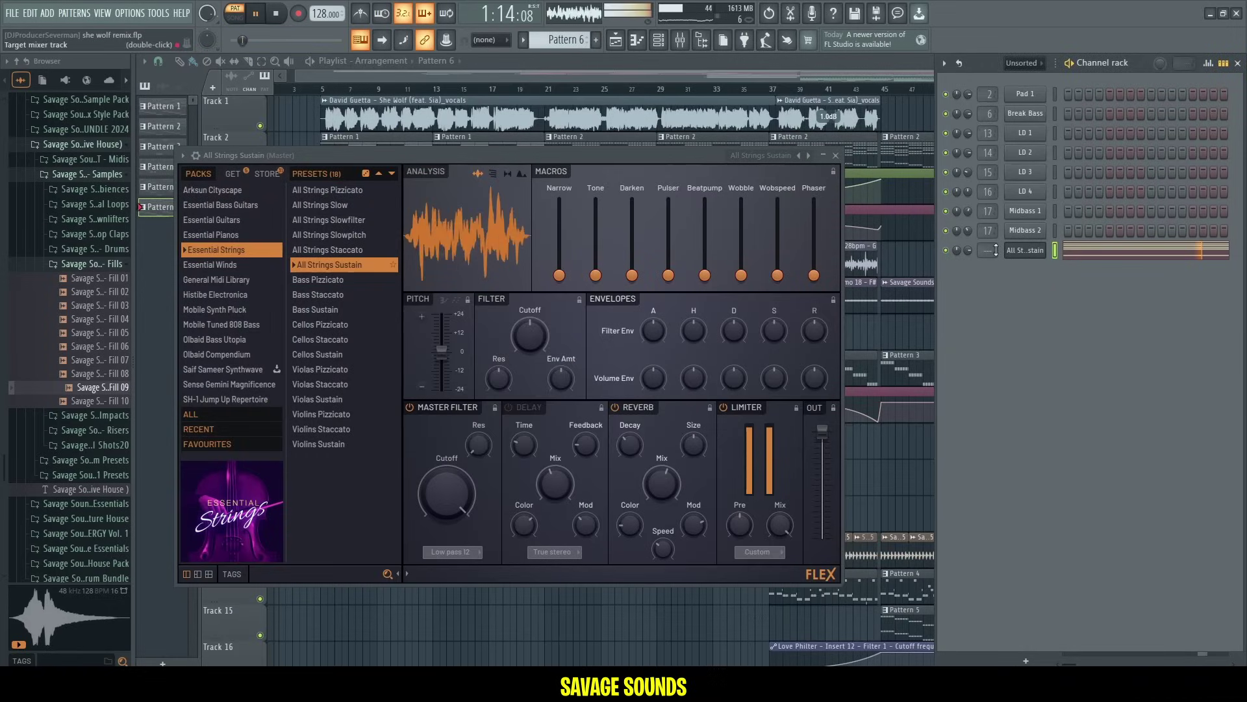
pyautogui.click(1022, 251)
# - Insert an empty playlist track at Track 5, above the first loop track
pyautogui.scroll(-2, 705, 89)
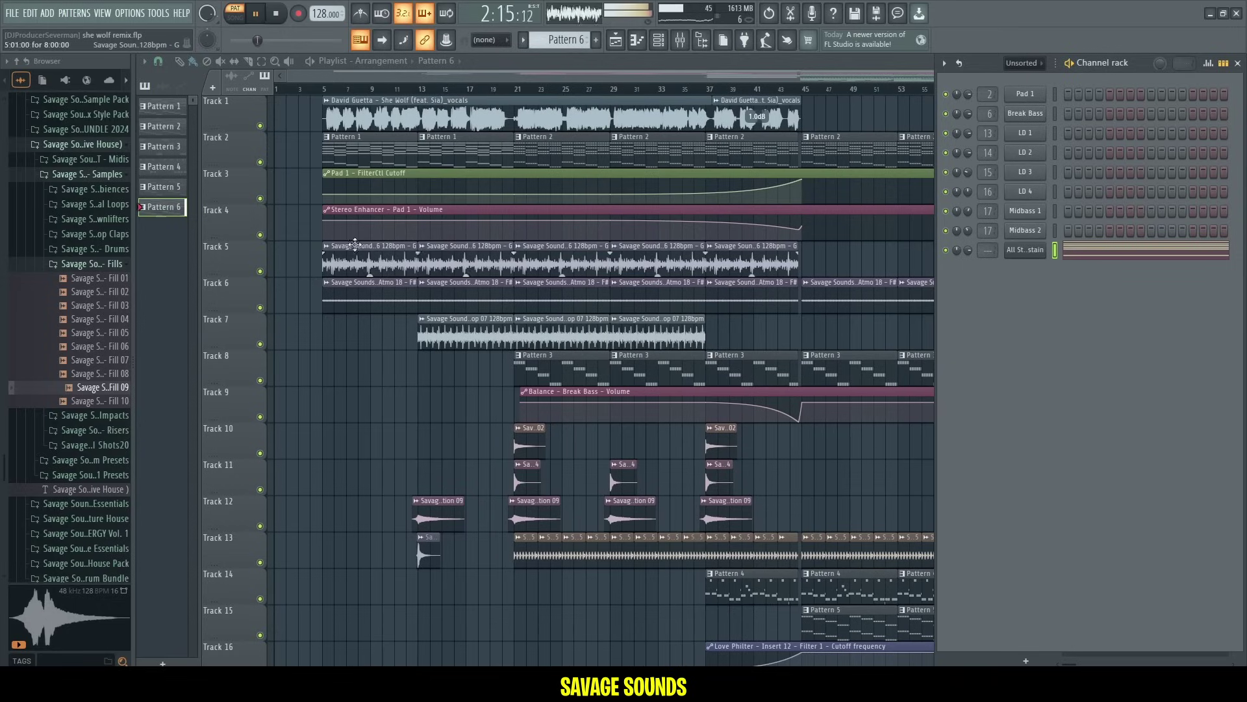
pyautogui.rightClick(240, 244)
pyautogui.click(291, 516)
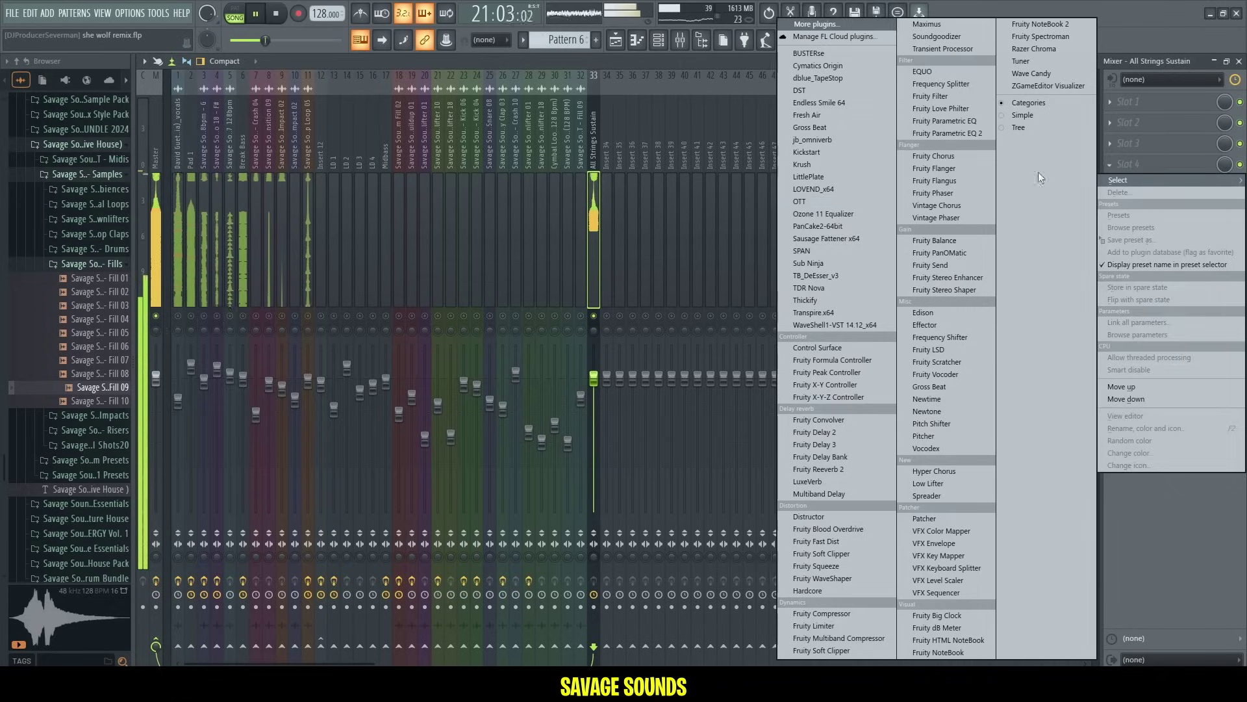
# - Load OTT at 36% depth and Fruity Parametric EQ 2 on the All Strings Sustain insert, and boost the EQ's band 5
pyautogui.click(843, 204)
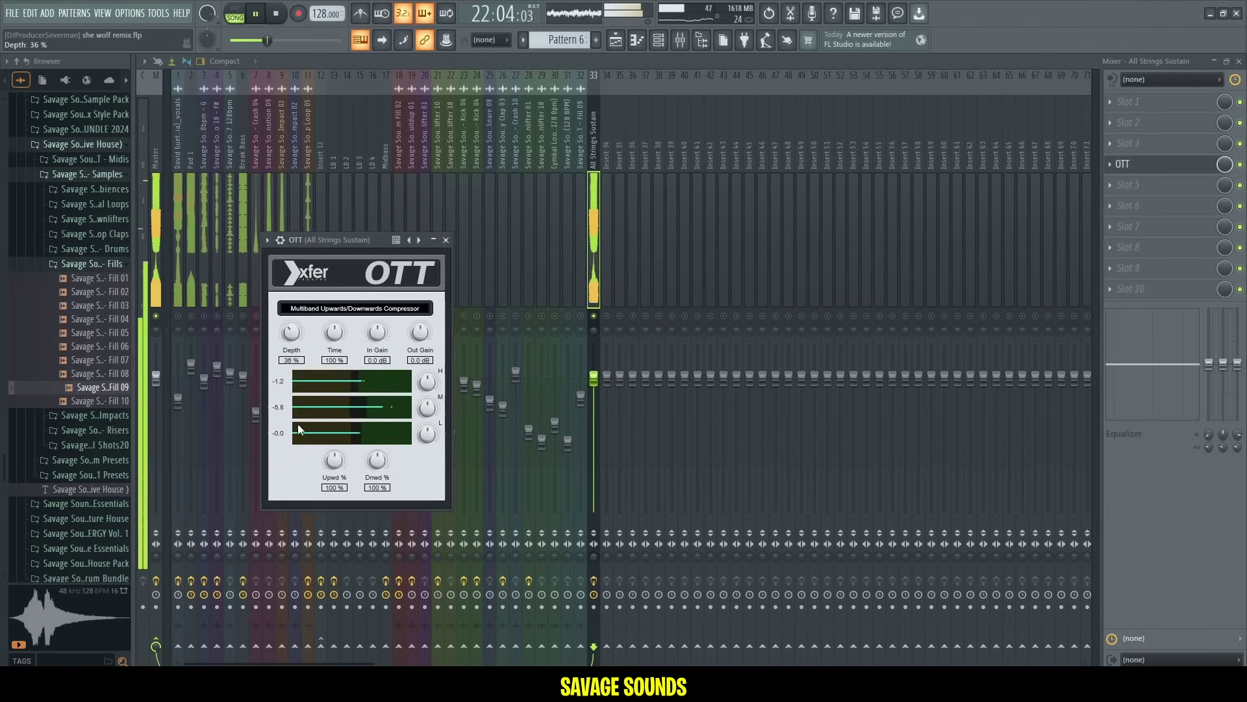
pyautogui.click(1142, 184)
pyautogui.click(950, 132)
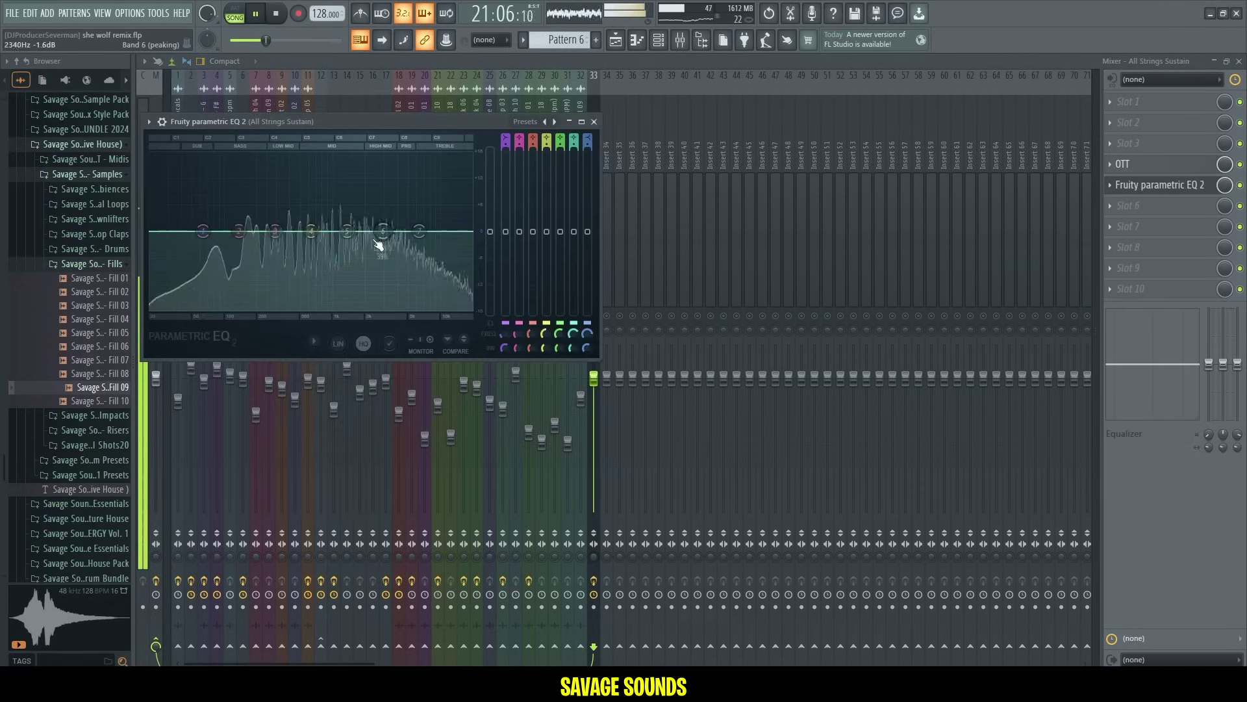
pyautogui.moveTo(347, 231); pyautogui.dragTo(322, 185)
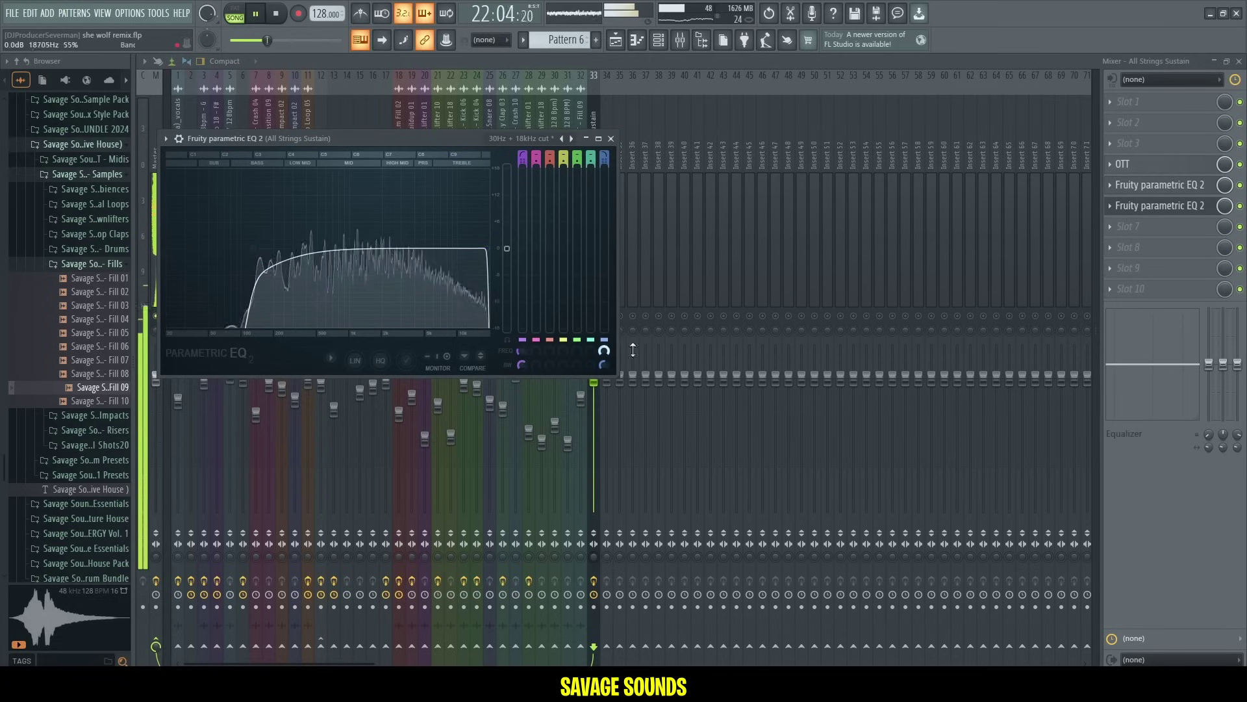
pyautogui.click(1150, 207)
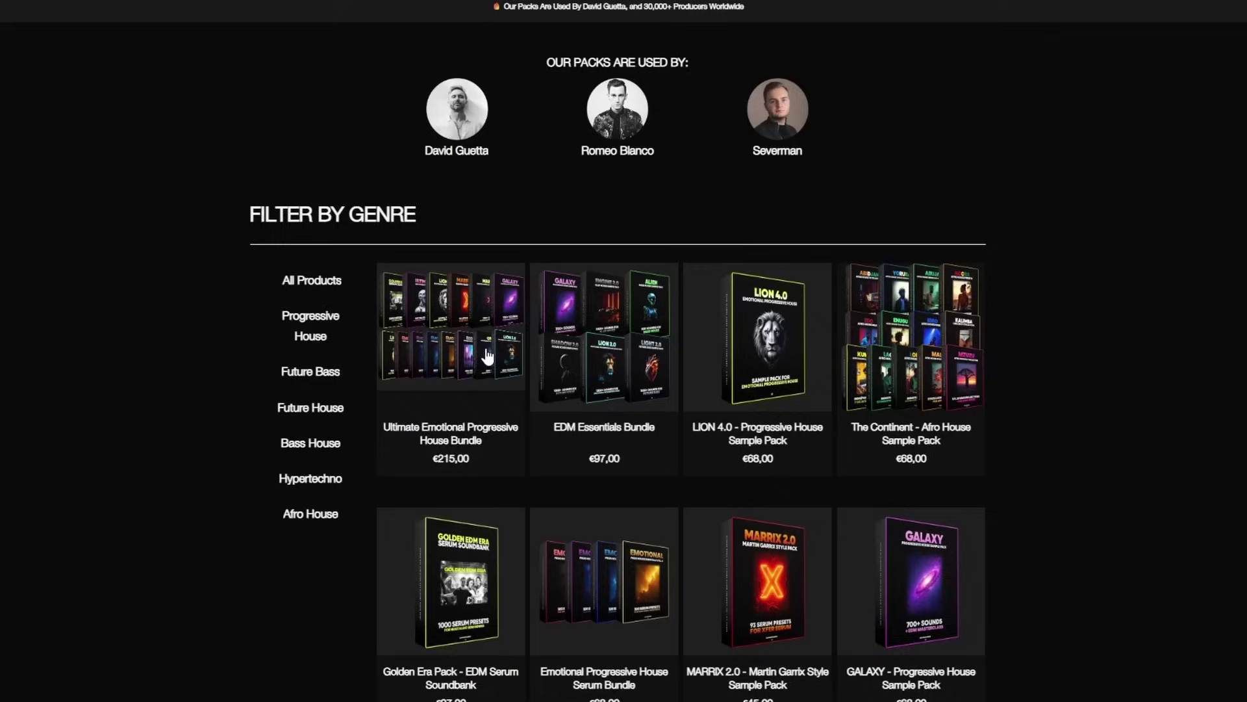
# - Open the Ultimate Emotional Progressive House Bundle page in the web store and read through its description and contents
pyautogui.click(439, 350)
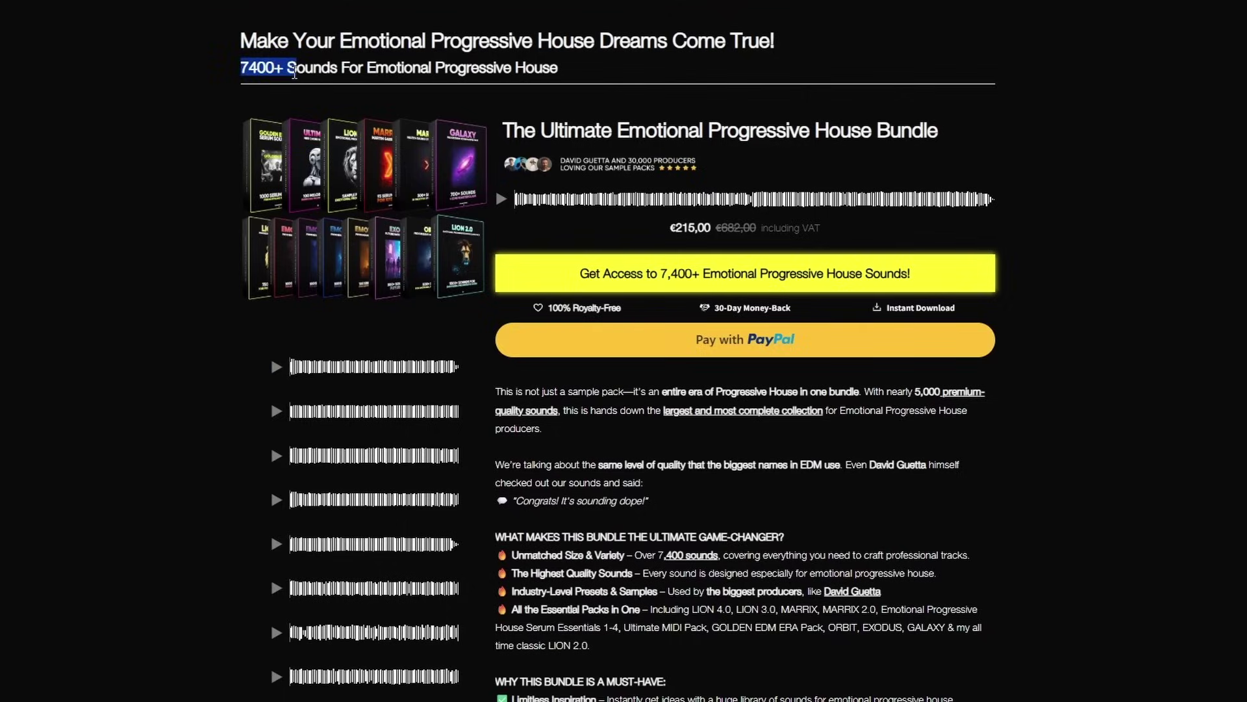
pyautogui.click(294, 73)
pyautogui.scroll(-4, 606, 229)
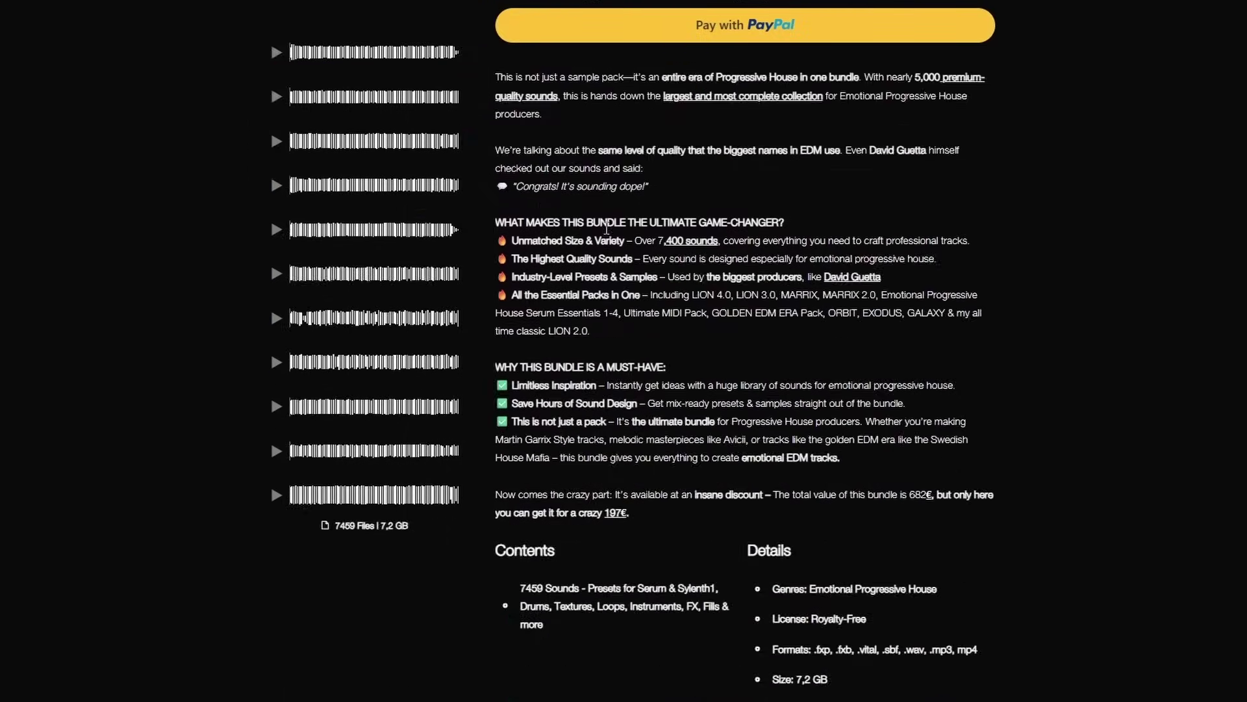
pyautogui.scroll(-10, 607, 229)
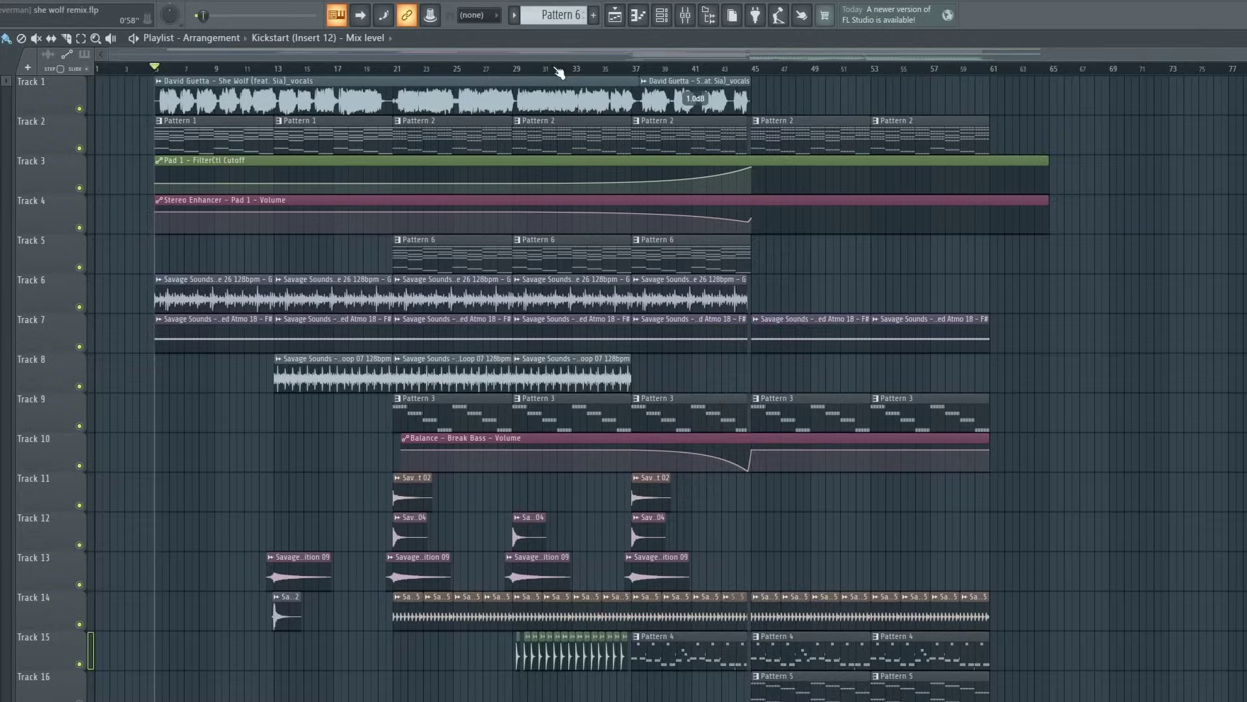
# - Return to the FL Studio playlist and play the full arrangement from bar 5
pyautogui.scroll(2, 556, 68)
pyautogui.moveTo(562, 55); pyautogui.dragTo(492, 61)
pyautogui.scroll(-1, 492, 64)
pyautogui.press('space')
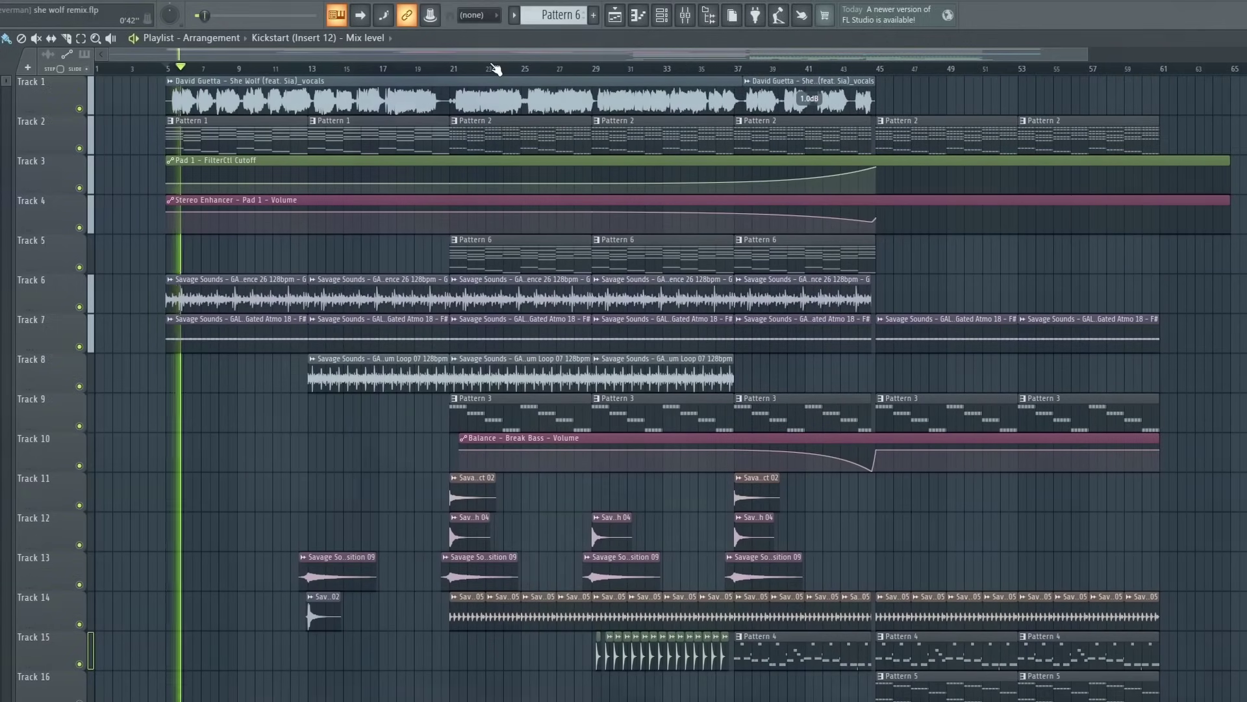